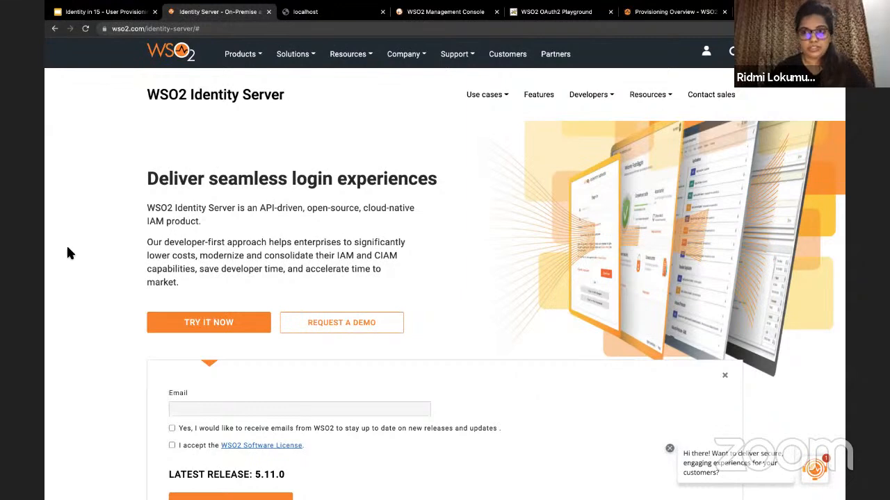
Step: Scroll through the WSO2 Identity Server 5.11.0 installation options on the website
{"action": "double_click", "coordinate": [206, 29]}
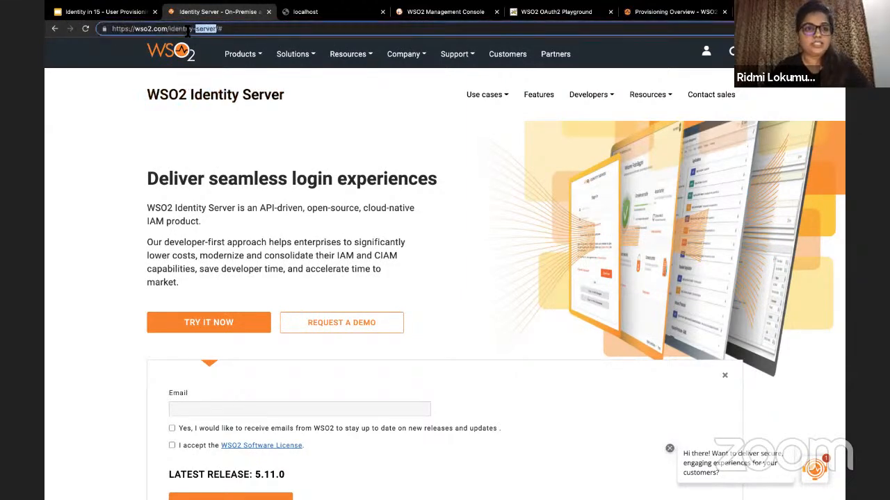
{"action": "left_click", "coordinate": [107, 161]}
{"action": "scroll", "coordinate": [106, 161], "scroll_direction": "down", "scroll_amount": 5}
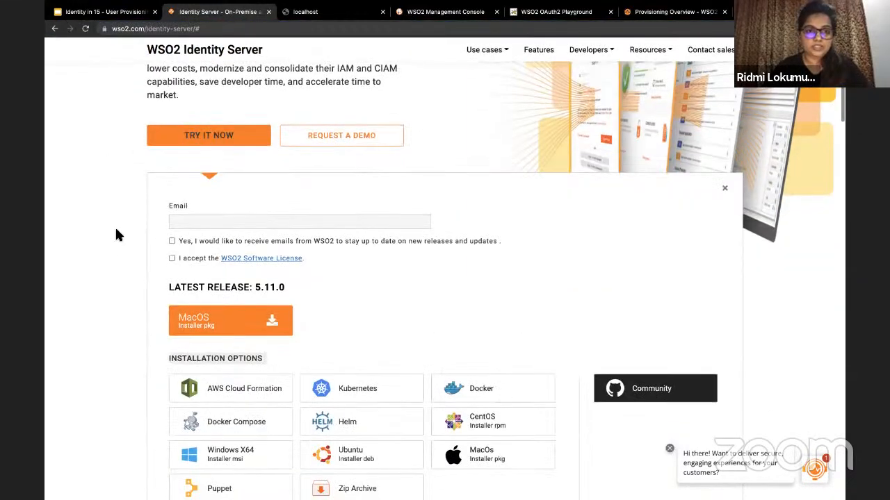
{"action": "scroll", "coordinate": [112, 242], "scroll_direction": "down", "scroll_amount": 3}
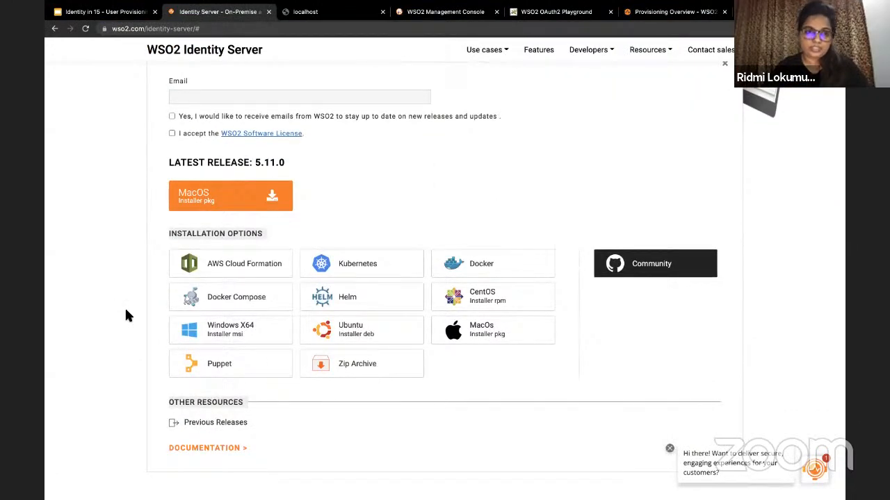
{"action": "scroll", "coordinate": [128, 316], "scroll_direction": "down", "scroll_amount": 2}
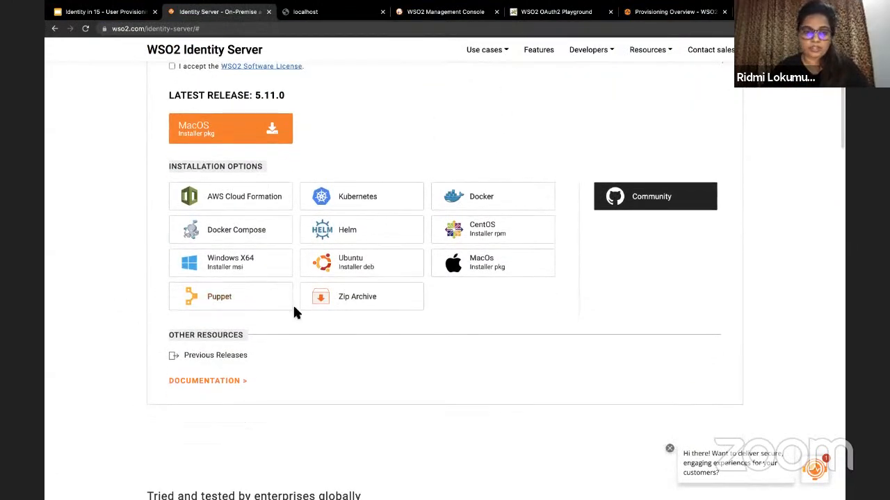
{"action": "scroll", "coordinate": [294, 313], "scroll_direction": "up", "scroll_amount": 1}
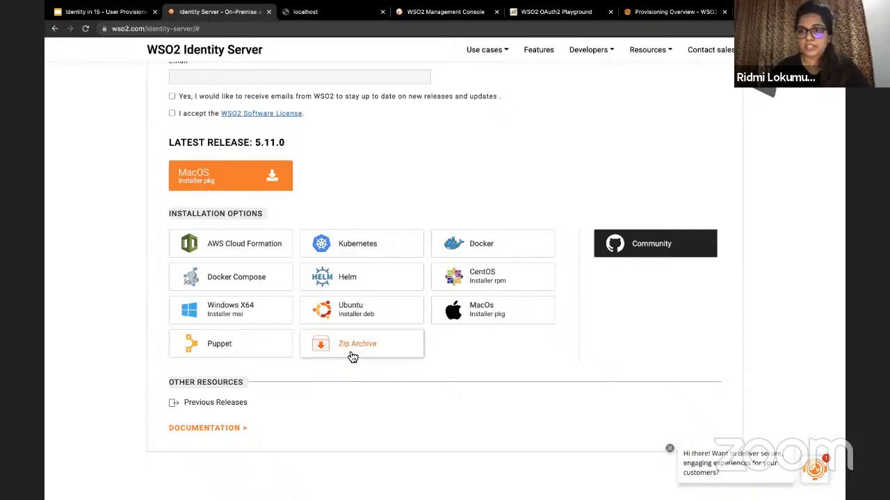
Step: Reload the localhost tab so the management console loads at localhost:9443/carbon
{"action": "left_click", "coordinate": [346, 15]}
{"action": "left_click", "coordinate": [267, 29]}
{"action": "key", "text": "Return"}
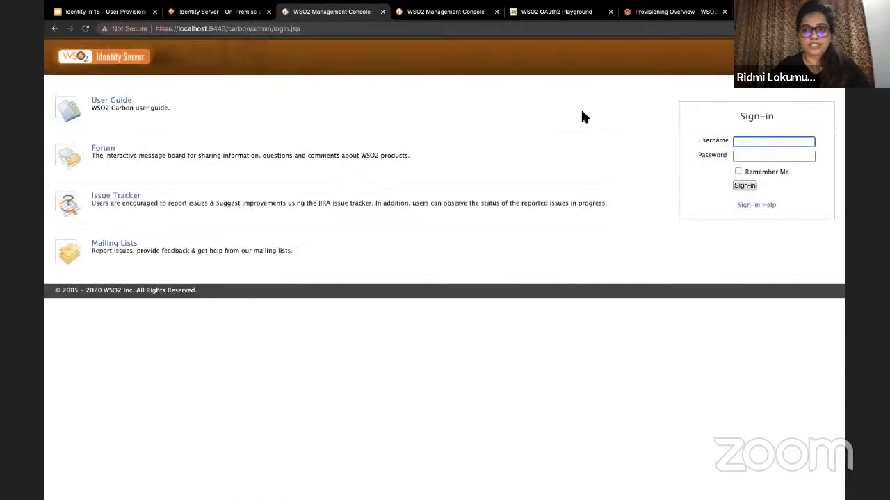
Step: Sign in to the management console with the administrator credentials
{"action": "type", "text": "admin"}
{"action": "key", "text": "Tab"}
{"action": "type", "text": "admin"}
{"action": "key", "text": "Return"}
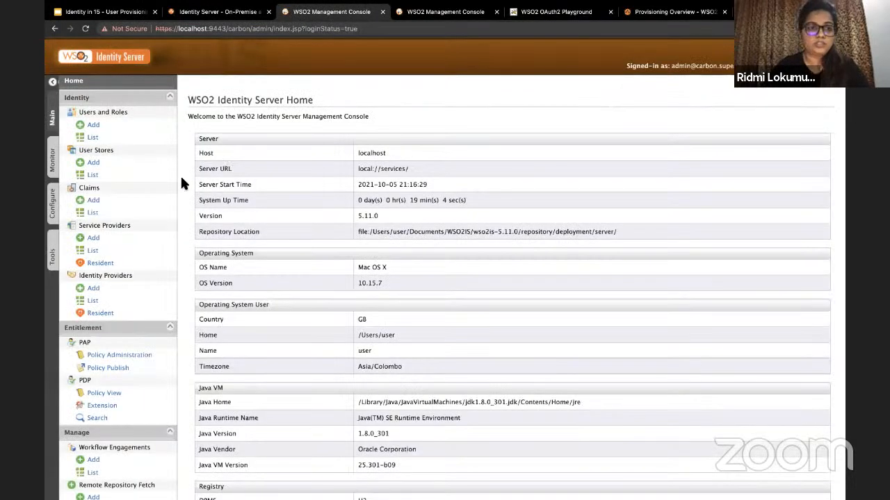
Step: Open the Users list under Users and Roles and confirm only admin is listed
{"action": "left_click", "coordinate": [91, 138]}
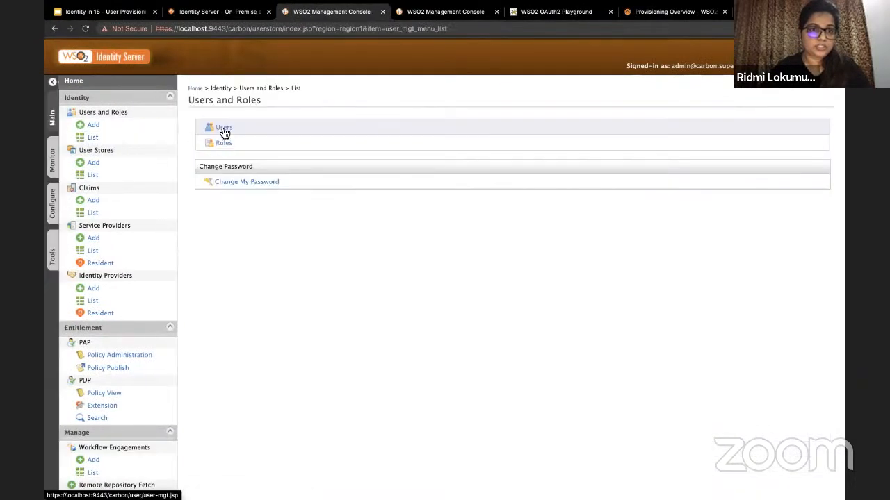
{"action": "left_click", "coordinate": [224, 132]}
{"action": "double_click", "coordinate": [207, 213]}
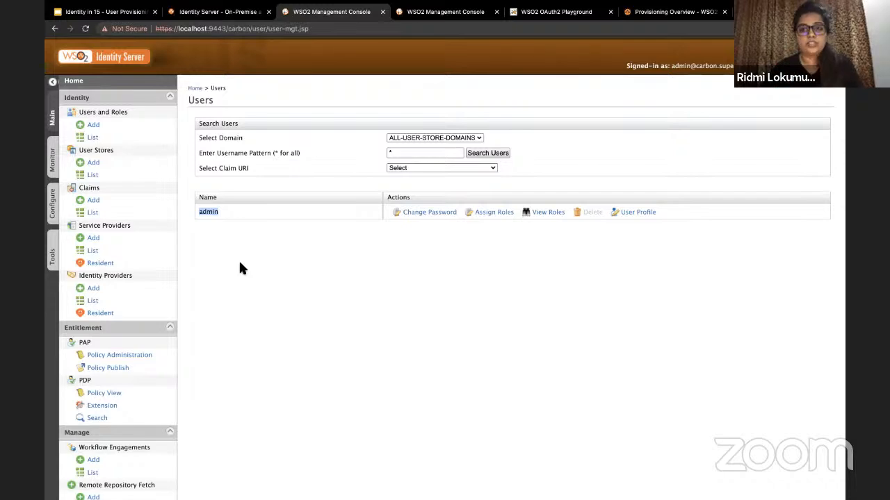
{"action": "key", "text": "ctrl+Right"}
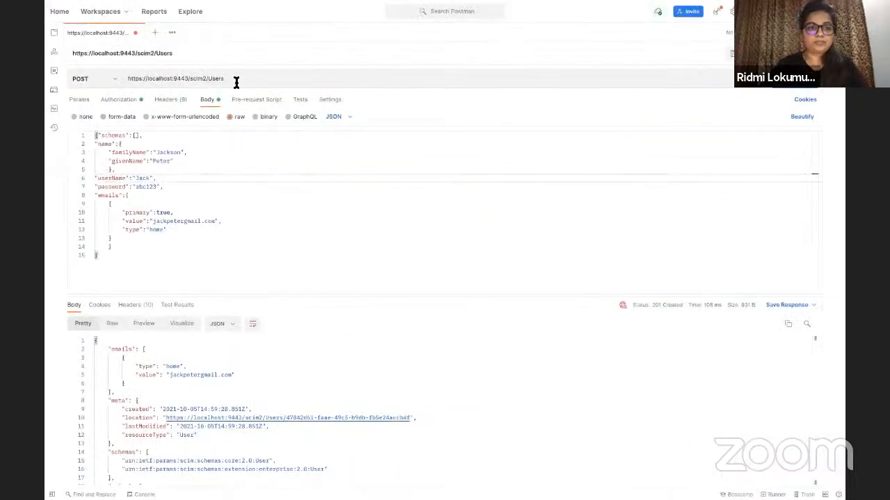
Step: Check the request URL's 9443 port, its Basic Auth credentials and the JSON body
{"action": "left_click", "coordinate": [236, 82]}
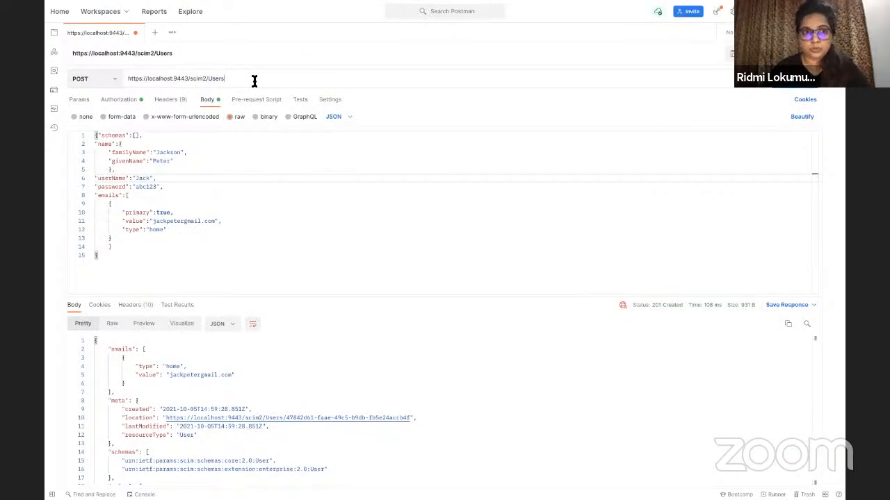
{"action": "double_click", "coordinate": [174, 80]}
{"action": "left_click", "coordinate": [256, 81]}
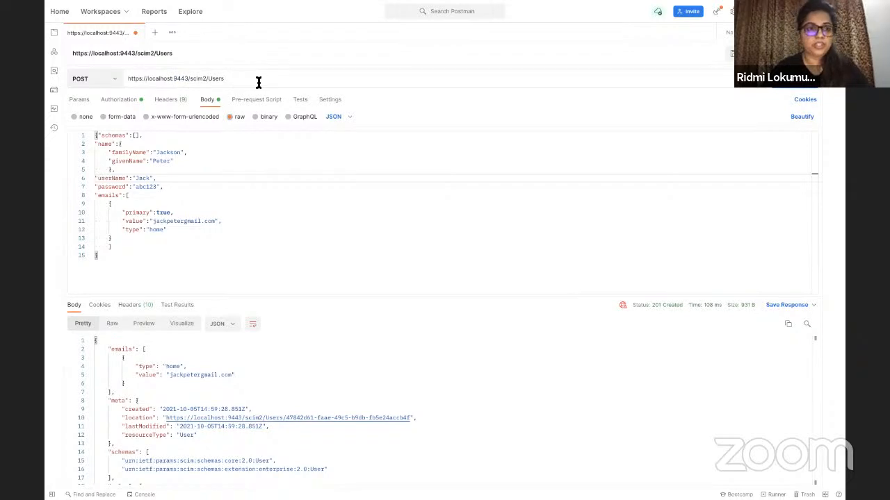
{"action": "left_click", "coordinate": [129, 102]}
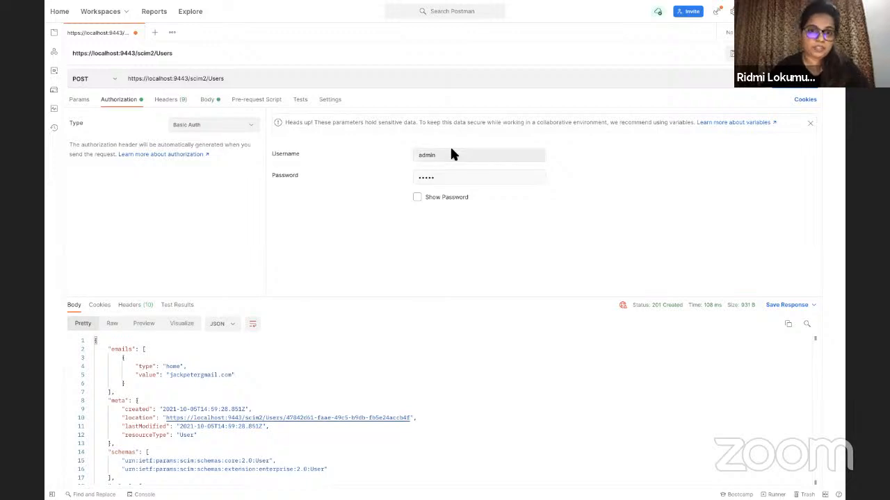
{"action": "left_click", "coordinate": [212, 102]}
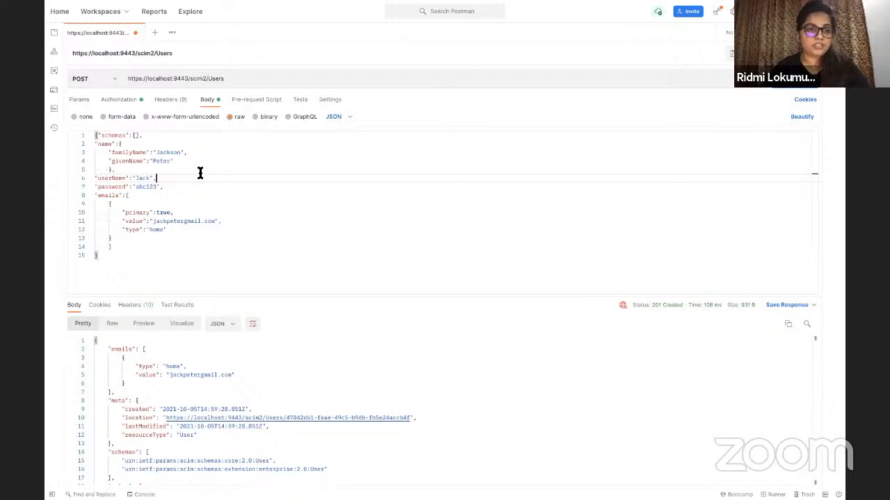
Step: Send the SCIM2 create-user request with the changed userName and get 201 Created
{"action": "double_click", "coordinate": [141, 178]}
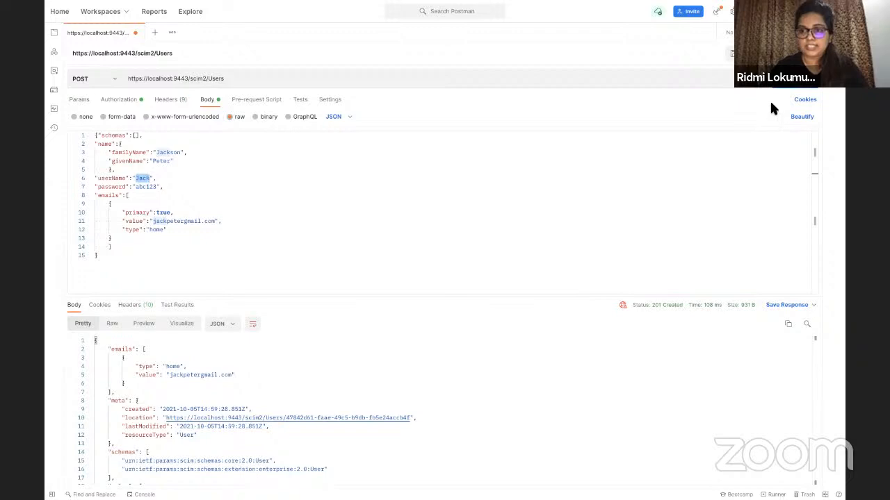
{"action": "left_click", "coordinate": [706, 239]}
{"action": "left_click", "coordinate": [771, 78]}
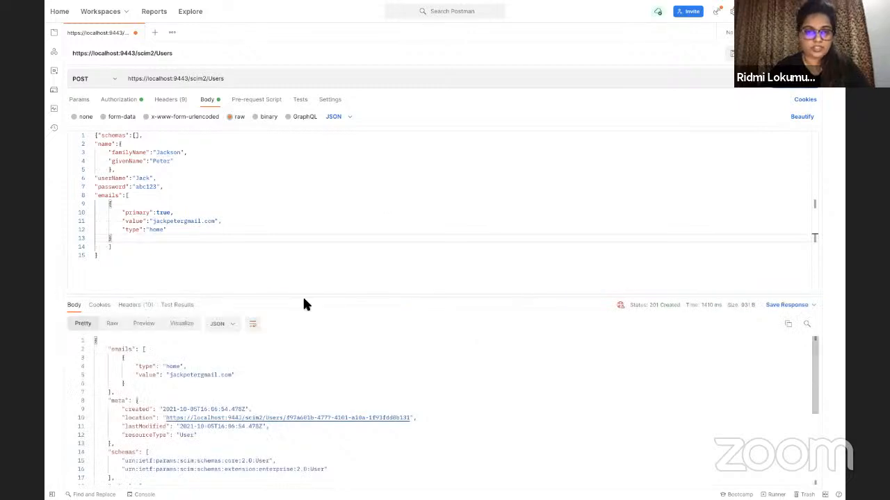
{"action": "left_click_drag", "start_coordinate": [303, 298], "coordinate": [304, 255]}
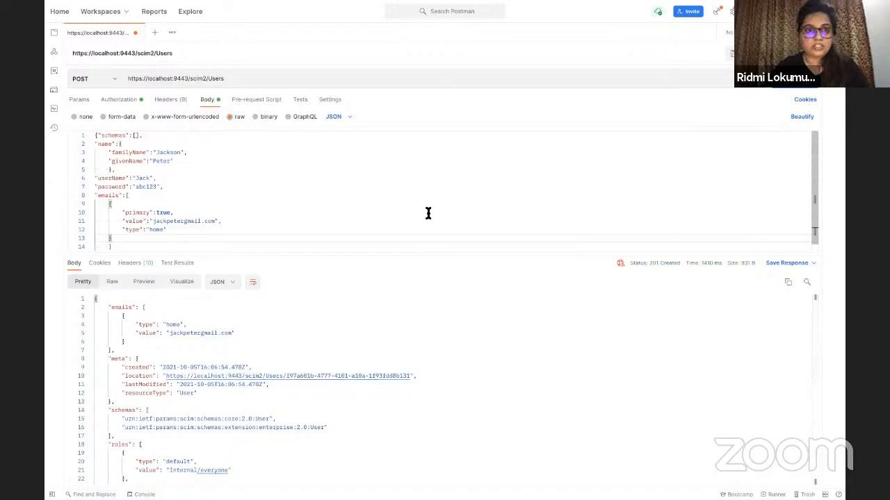
{"action": "key", "text": "ctrl+Left"}
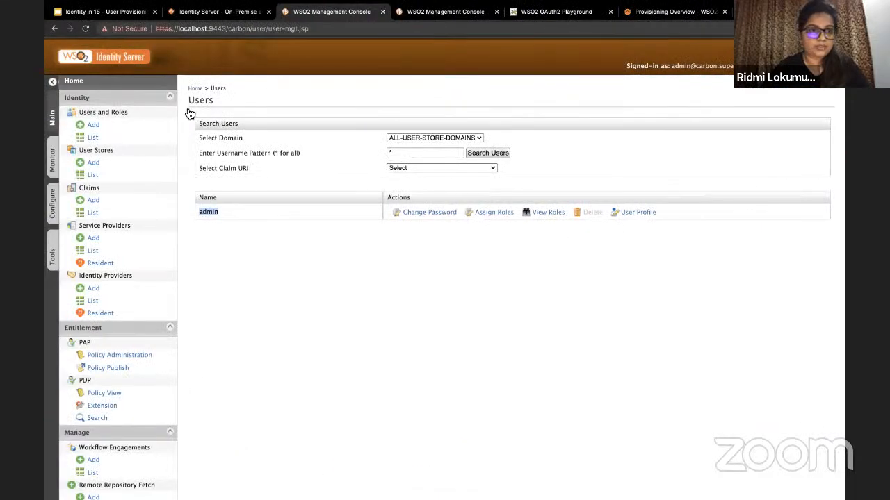
Step: Reload Users and Roles > List > Users to see the new SCIM2 user beside admin
{"action": "left_click", "coordinate": [121, 141]}
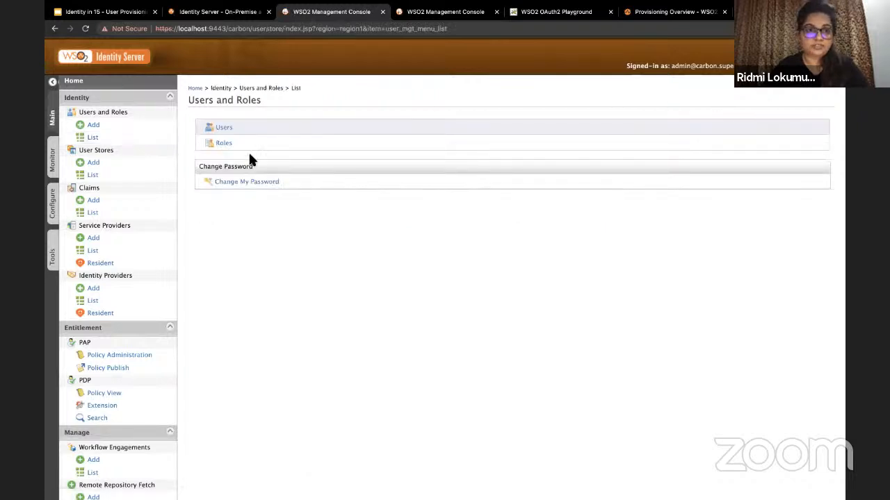
{"action": "left_click", "coordinate": [232, 132]}
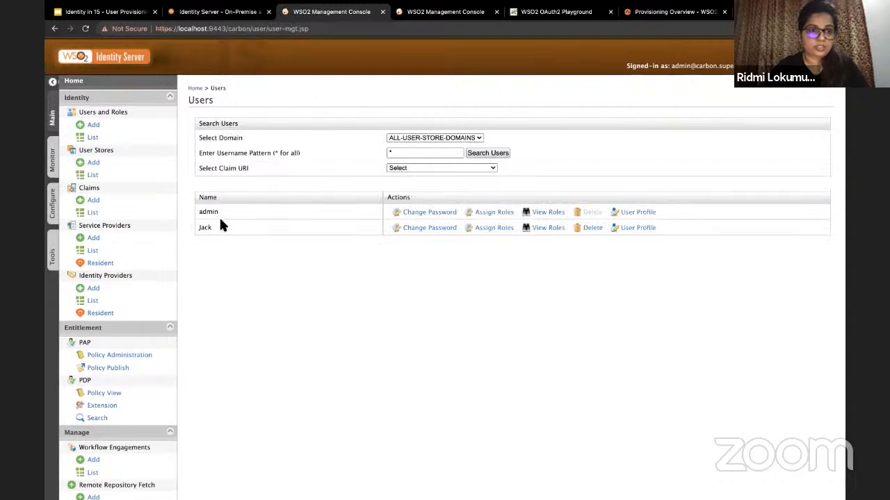
{"action": "double_click", "coordinate": [204, 227]}
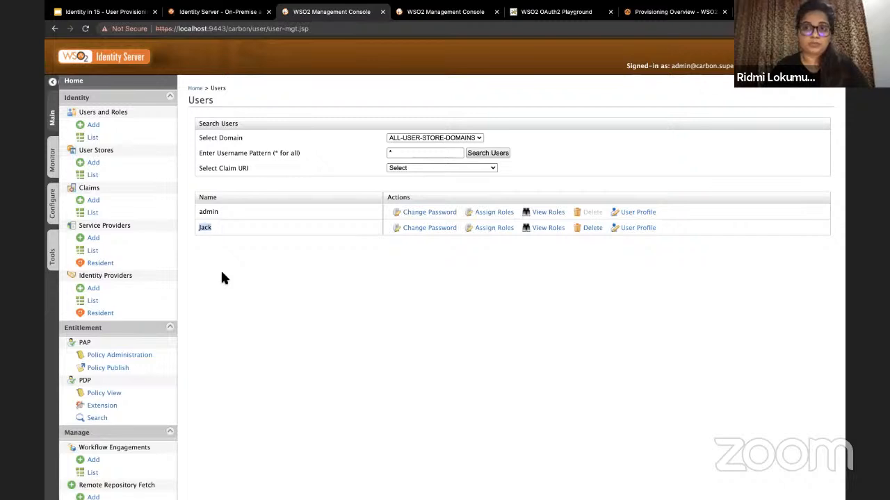
{"action": "left_click", "coordinate": [206, 227]}
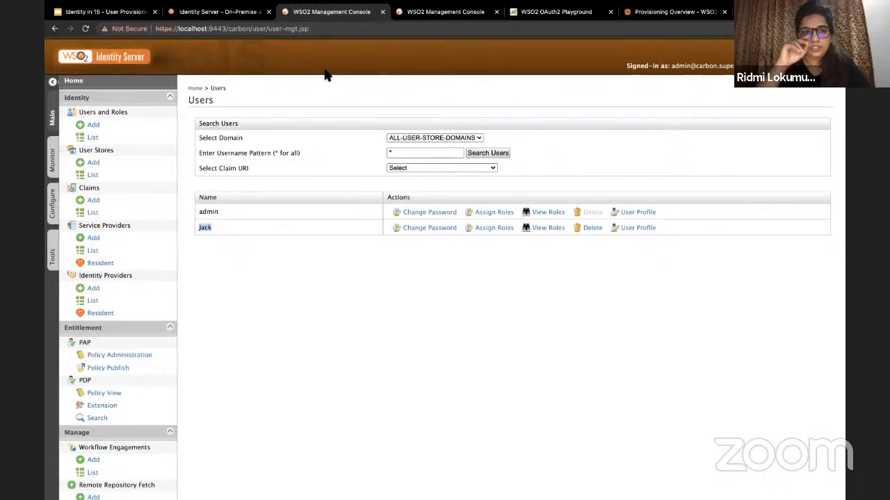
Step: Sign in as administrator on the second server's console tab
{"action": "left_click", "coordinate": [445, 12]}
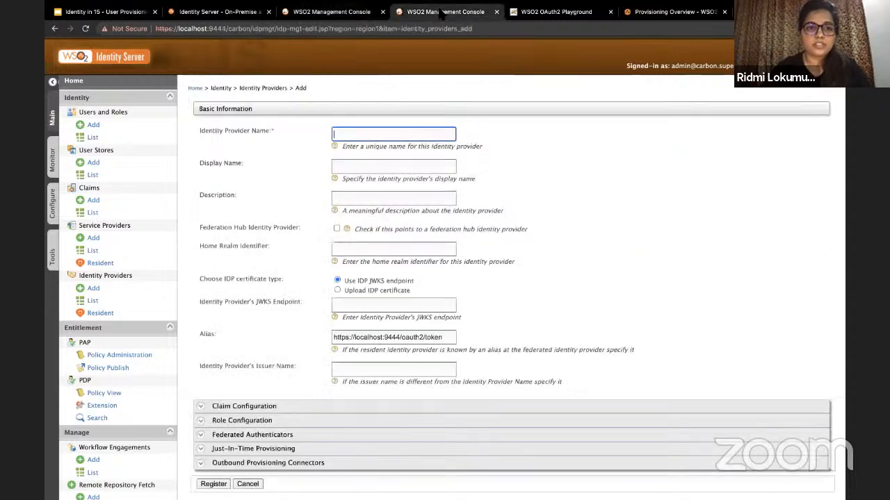
{"action": "left_click", "coordinate": [115, 82]}
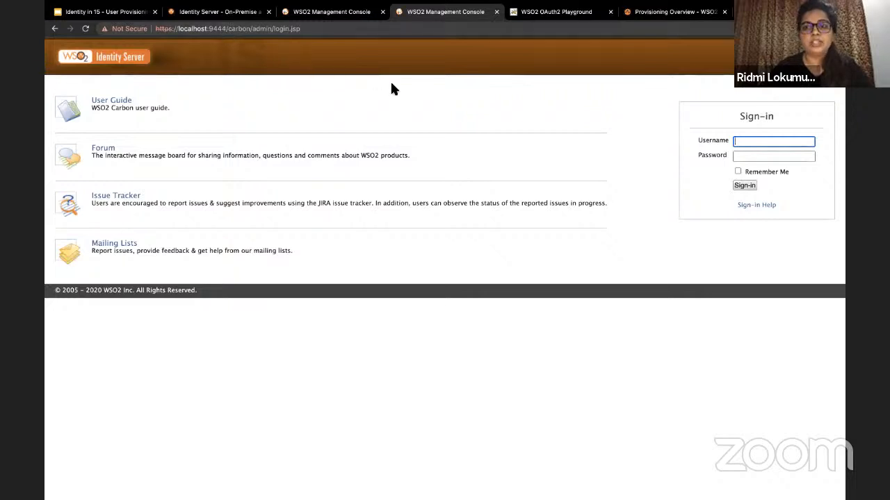
{"action": "type", "text": "admin"}
{"action": "key", "text": "Tab"}
{"action": "type", "text": "admin"}
{"action": "key", "text": "Return"}
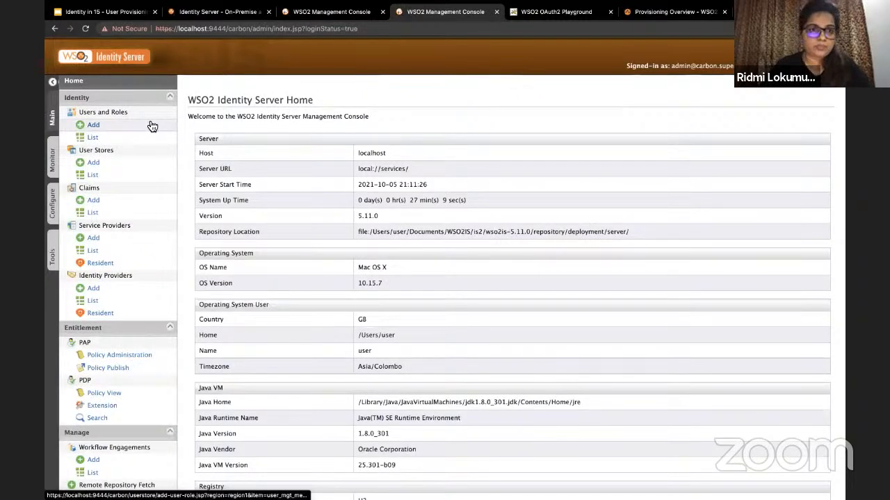
Step: Compare the first server's users list with the second server's user list
{"action": "left_click", "coordinate": [325, 12]}
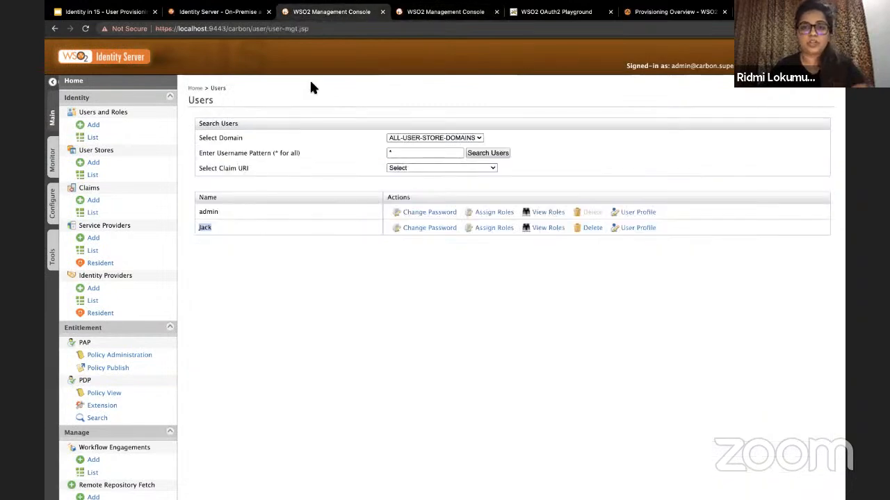
{"action": "double_click", "coordinate": [217, 29]}
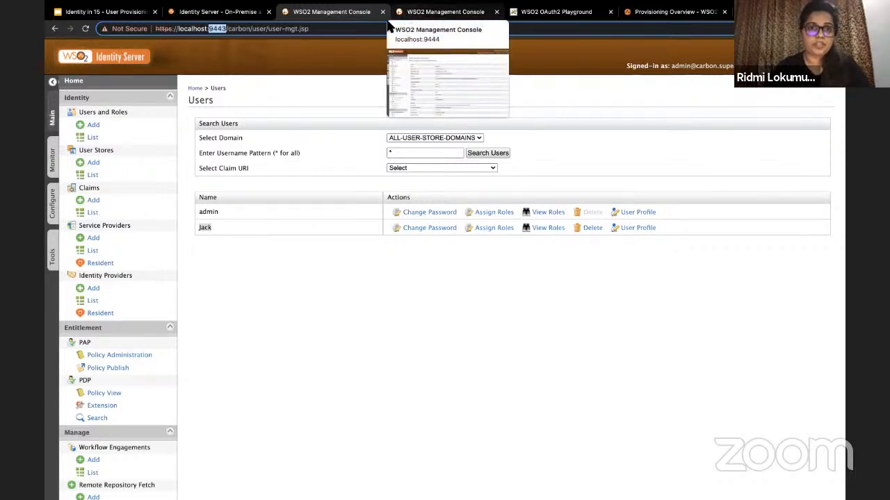
{"action": "left_click", "coordinate": [409, 19]}
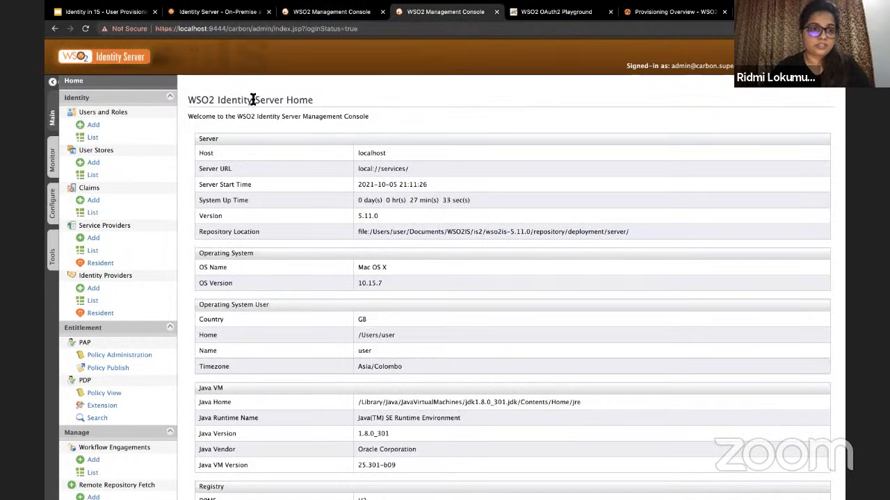
{"action": "left_click", "coordinate": [130, 141]}
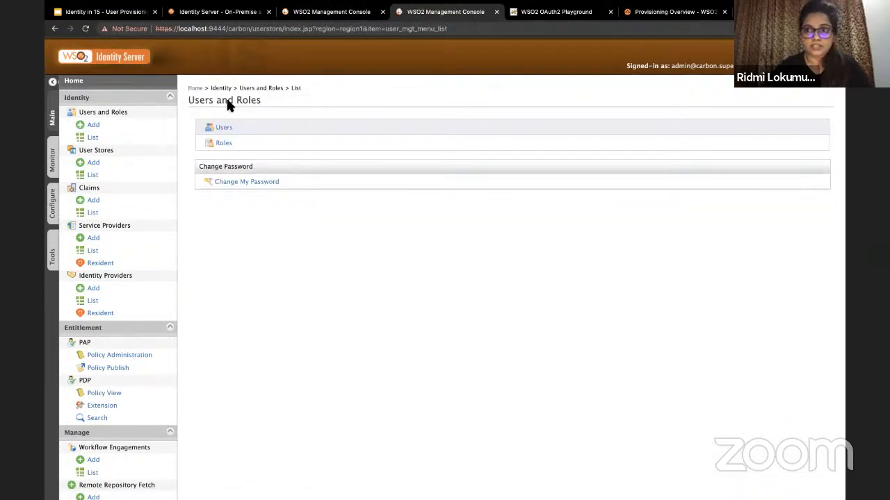
{"action": "left_click", "coordinate": [226, 135]}
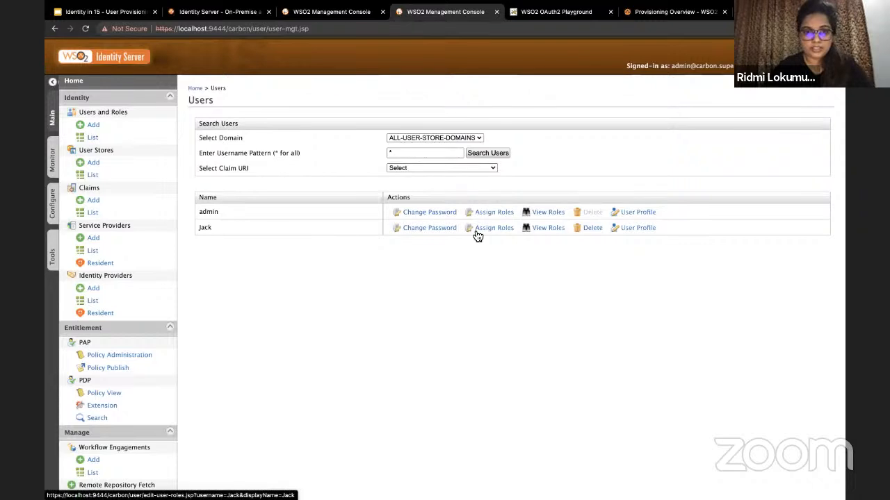
{"action": "left_click", "coordinate": [214, 217]}
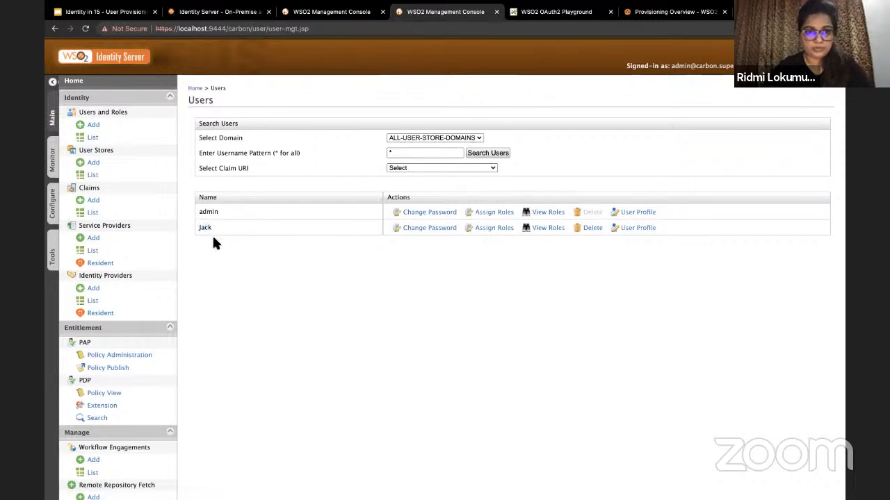
{"action": "left_click", "coordinate": [337, 13]}
{"action": "left_click", "coordinate": [221, 283]}
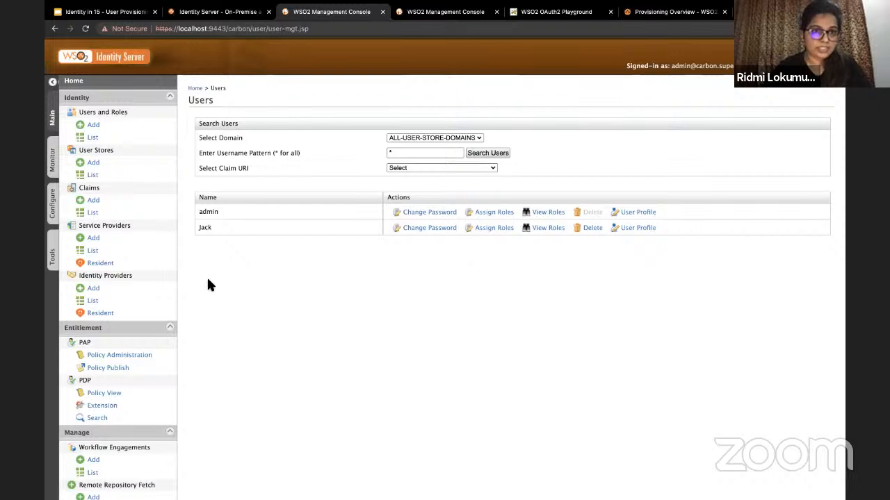
Step: Start adding an identity provider and sign in again as administrator when the session expires
{"action": "left_click", "coordinate": [134, 292]}
{"action": "type", "text": "admin"}
{"action": "key", "text": "Tab"}
{"action": "type", "text": "admin"}
{"action": "key", "text": "Return"}
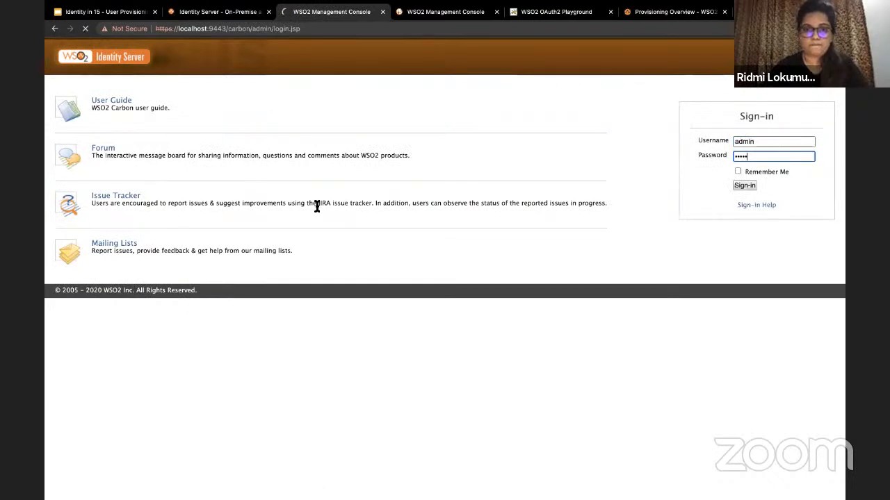
Step: Name the new identity provider Identity-provider
{"action": "left_click", "coordinate": [342, 134]}
{"action": "left_click", "coordinate": [351, 171]}
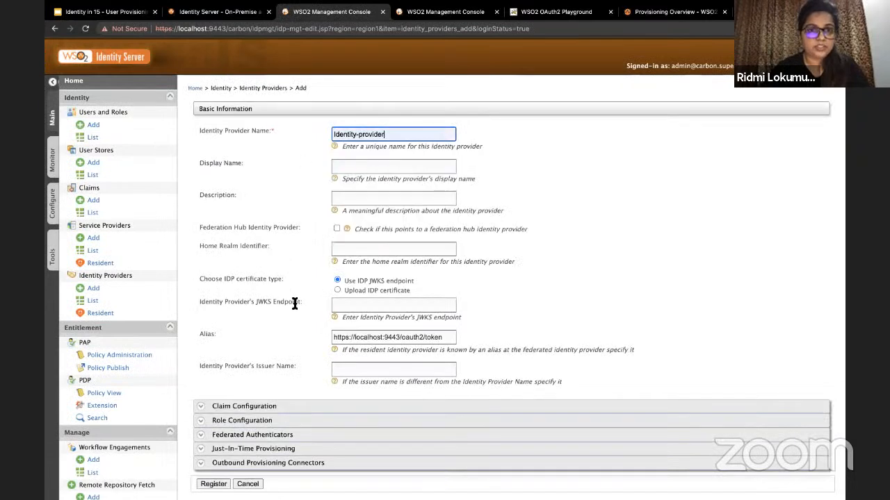
{"action": "scroll", "coordinate": [295, 304], "scroll_direction": "down", "scroll_amount": 1}
{"action": "scroll", "coordinate": [295, 304], "scroll_direction": "down", "scroll_amount": 3}
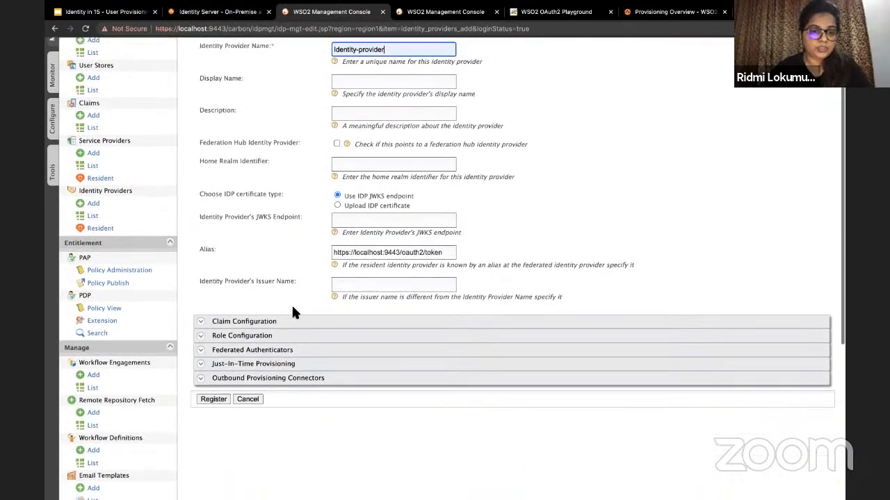
Step: Expand Outbound Provisioning Connectors and open the SCIM connector settings
{"action": "left_click", "coordinate": [276, 377]}
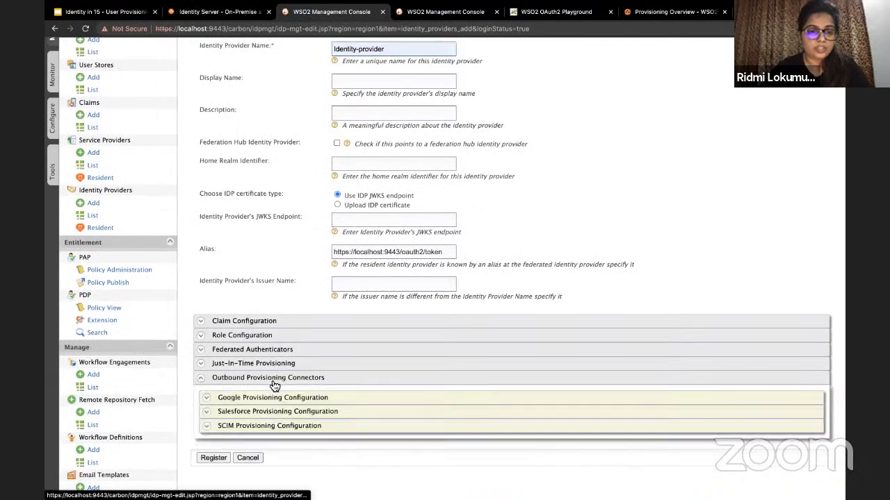
{"action": "scroll", "coordinate": [272, 384], "scroll_direction": "down", "scroll_amount": 2}
{"action": "scroll", "coordinate": [273, 384], "scroll_direction": "down", "scroll_amount": 2}
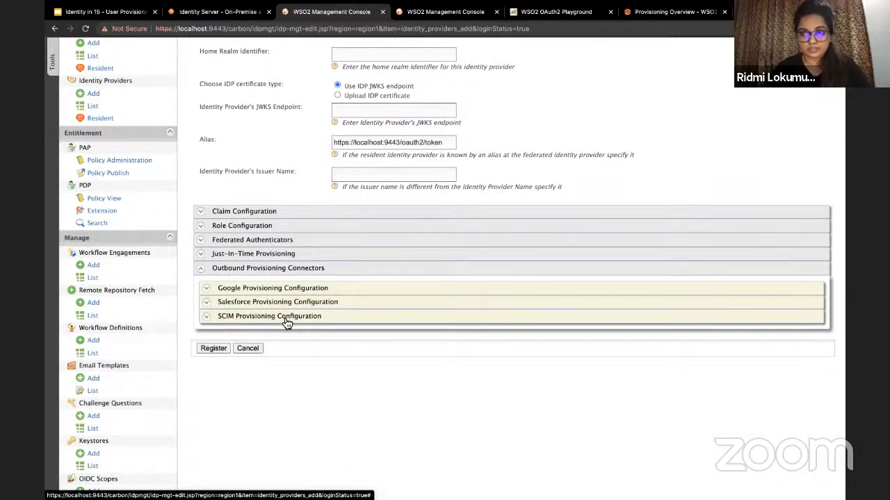
{"action": "left_click", "coordinate": [284, 288]}
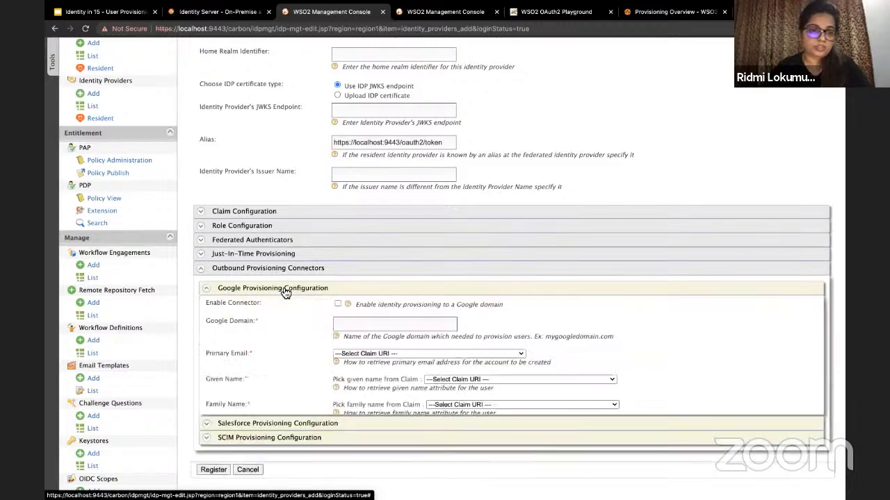
{"action": "scroll", "coordinate": [281, 291], "scroll_direction": "down", "scroll_amount": 1}
{"action": "scroll", "coordinate": [281, 290], "scroll_direction": "down", "scroll_amount": 5}
{"action": "scroll", "coordinate": [323, 85], "scroll_direction": "up", "scroll_amount": 2}
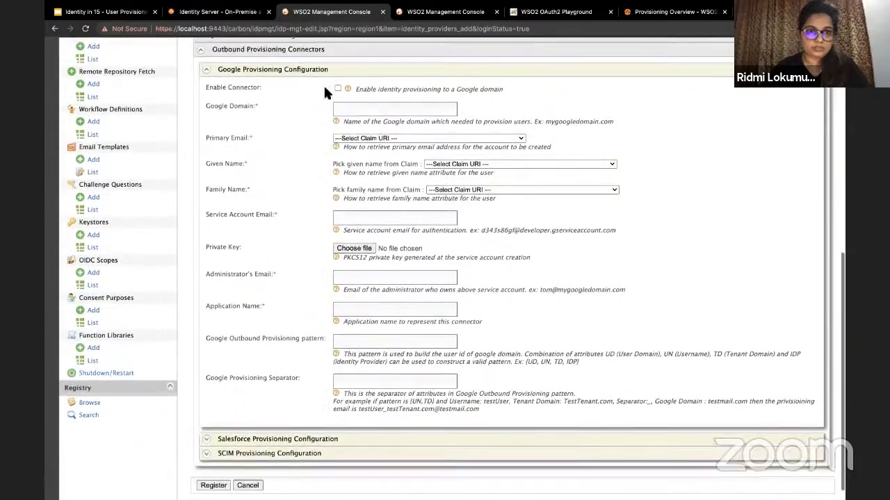
{"action": "left_click", "coordinate": [321, 103]}
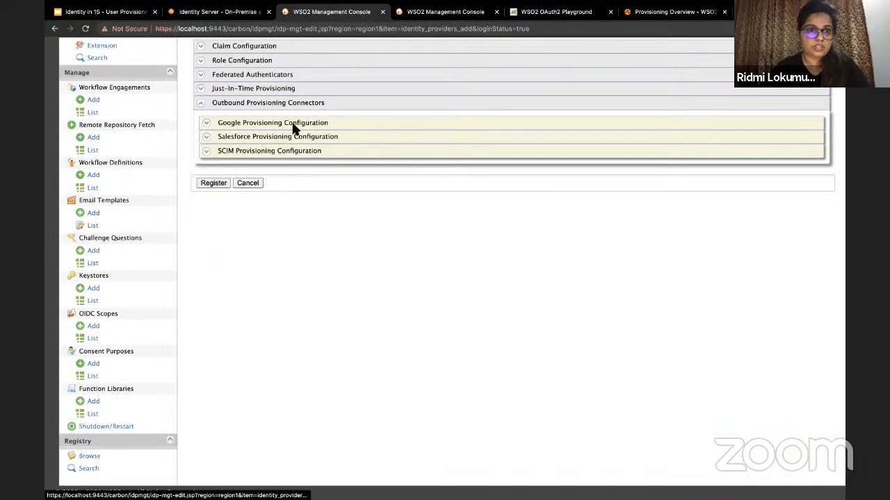
{"action": "left_click", "coordinate": [292, 153]}
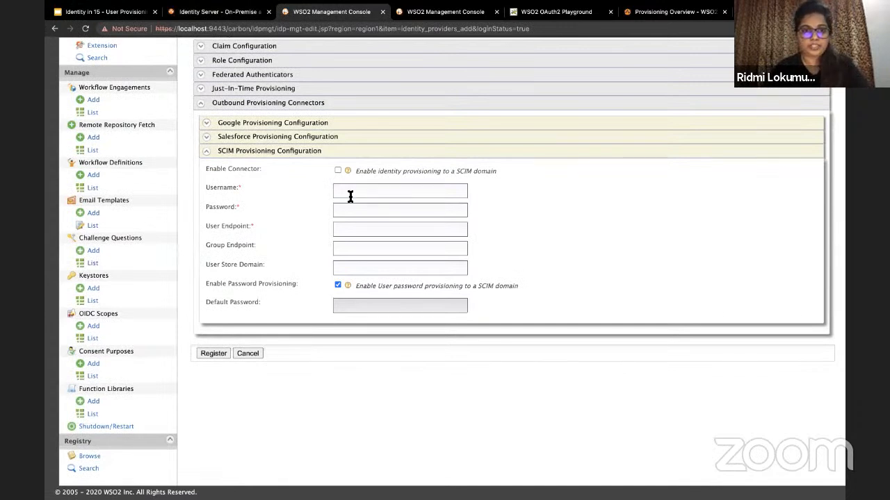
{"action": "left_click", "coordinate": [351, 194]}
{"action": "type", "text": "admi"}
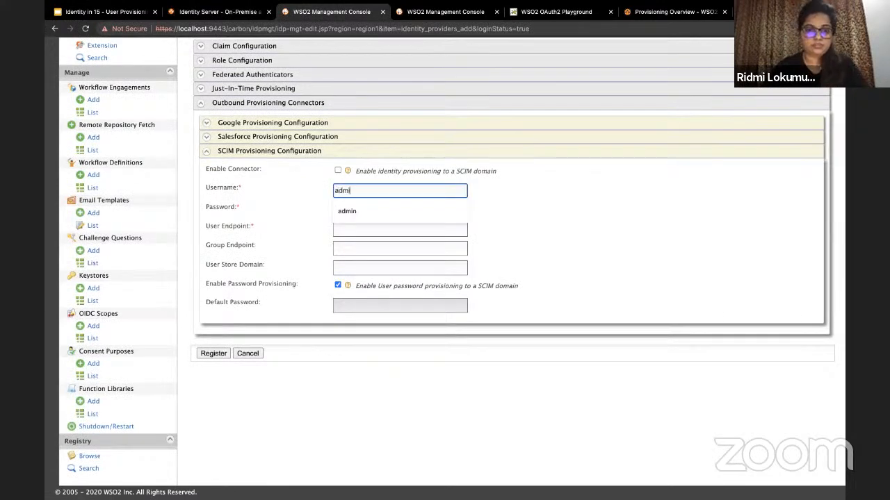
{"action": "key", "text": "Tab"}
{"action": "left_click", "coordinate": [379, 187]}
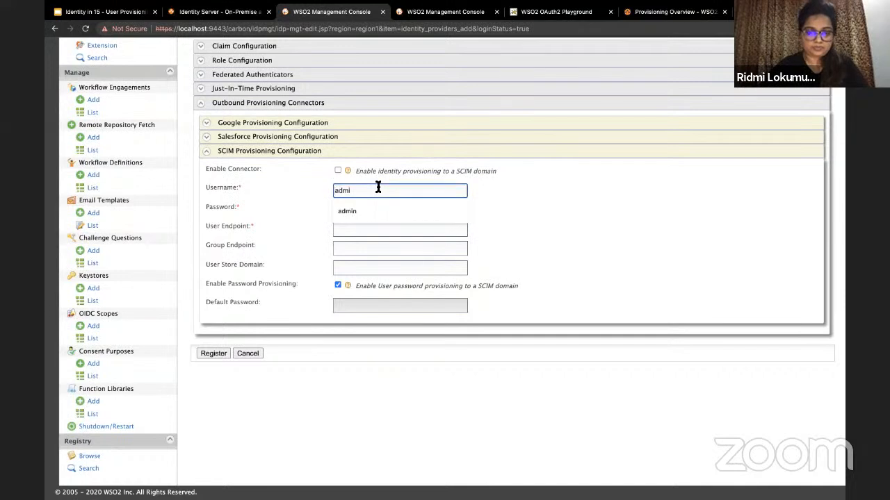
{"action": "left_click", "coordinate": [355, 214]}
{"action": "left_click", "coordinate": [359, 213]}
{"action": "type", "text": "admin"}
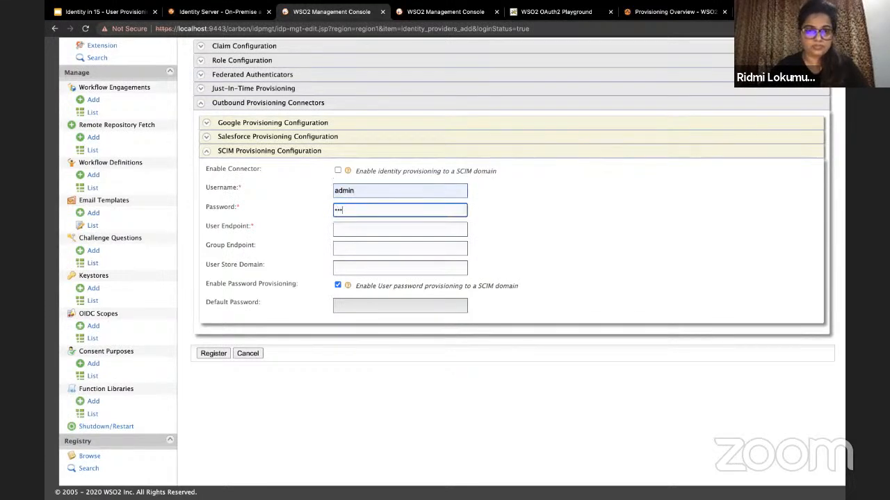
{"action": "left_click", "coordinate": [346, 232]}
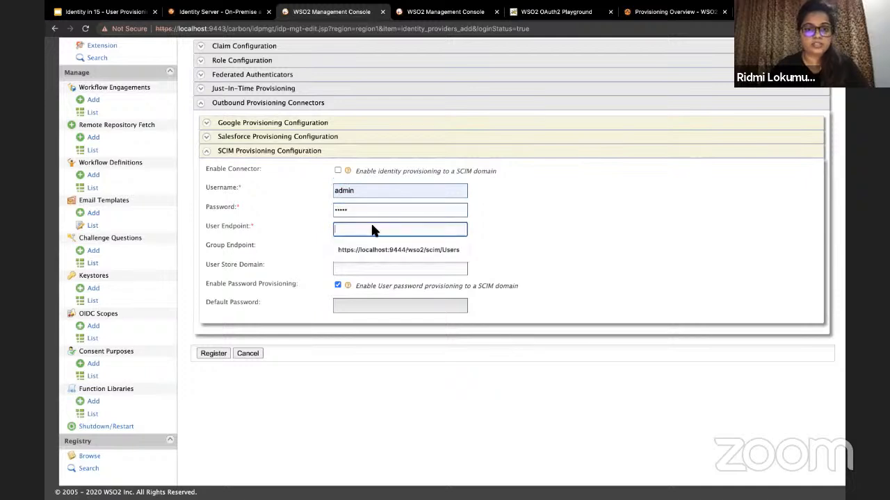
{"action": "left_click", "coordinate": [453, 250]}
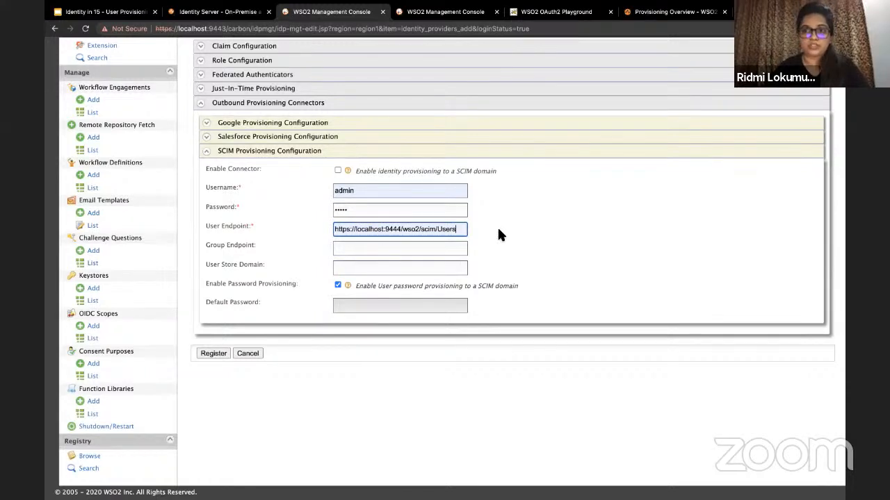
{"action": "left_click", "coordinate": [337, 170]}
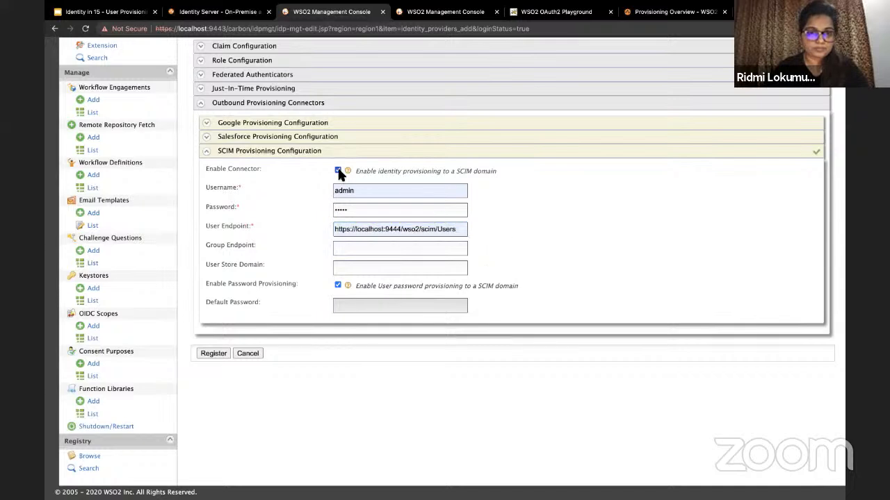
{"action": "left_click", "coordinate": [212, 354]}
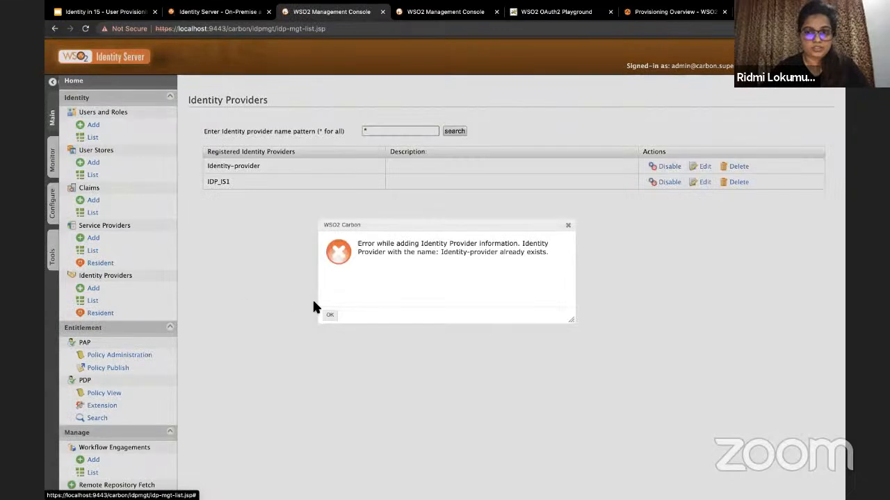
Step: Dismiss the duplicate-name error and attempt deleting IDP_IS1, which fails and remains listed
{"action": "left_click", "coordinate": [331, 317]}
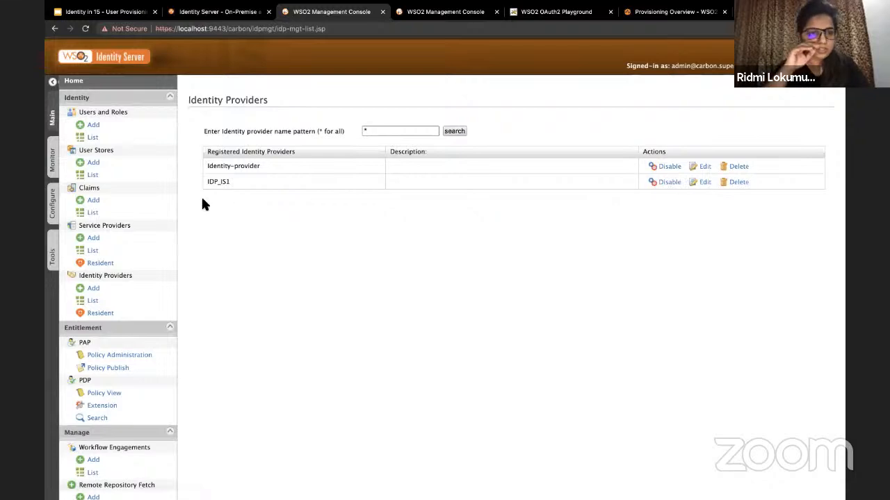
{"action": "left_click", "coordinate": [738, 183]}
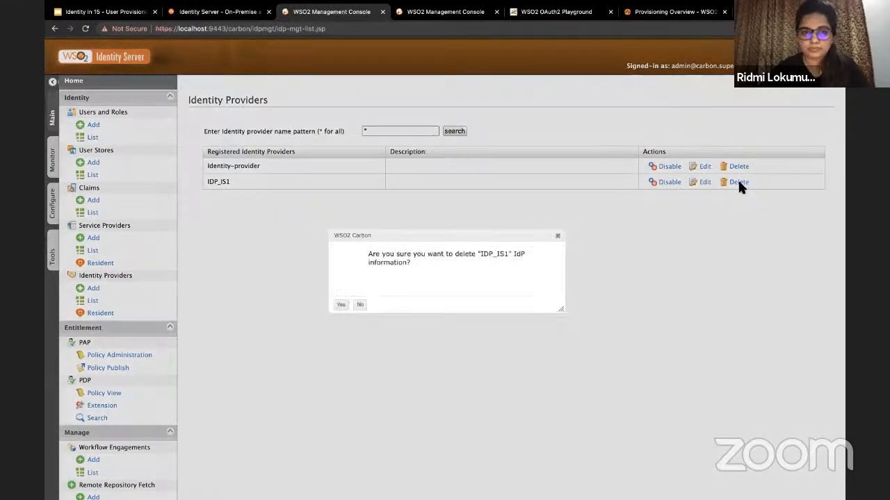
{"action": "left_click", "coordinate": [338, 306]}
{"action": "left_click", "coordinate": [333, 312]}
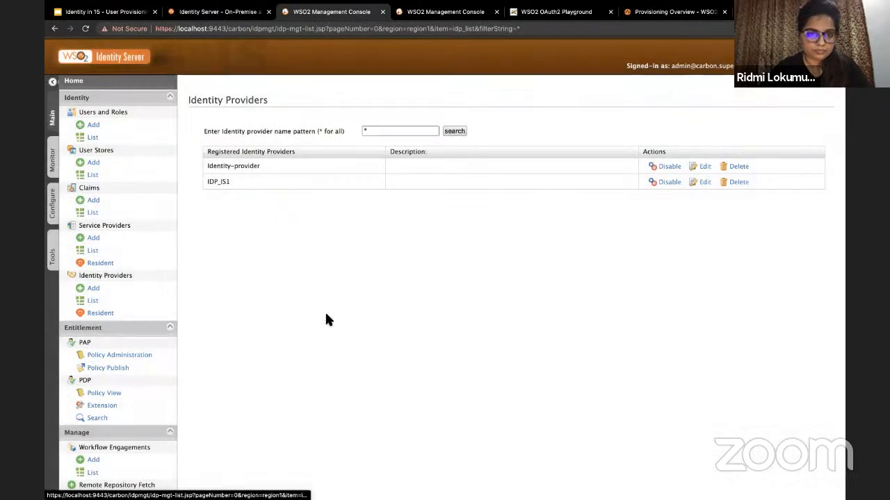
Step: Replace the Resident service provider's outbound provisioning entry with Identity-provider via scim and update
{"action": "left_click", "coordinate": [135, 267]}
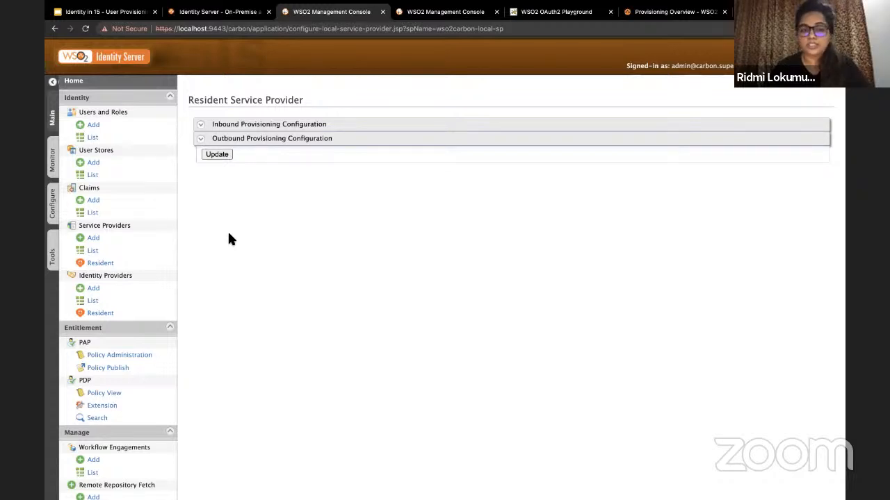
{"action": "left_click", "coordinate": [259, 141]}
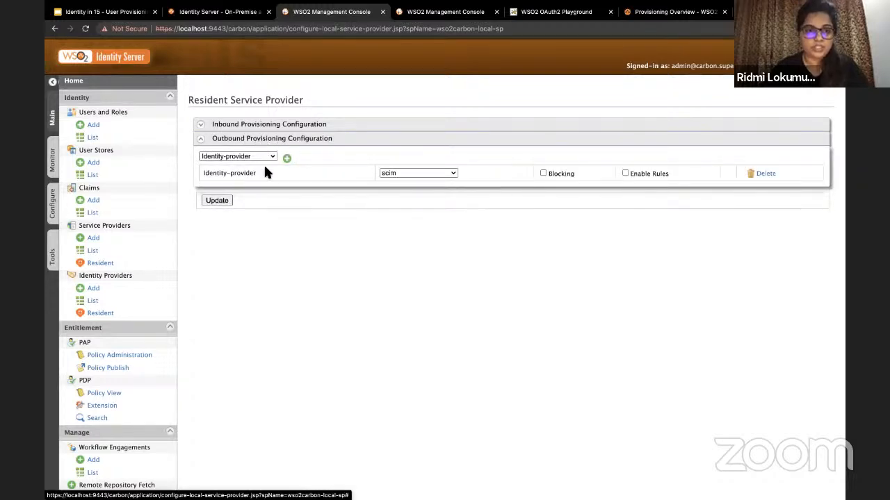
{"action": "left_click", "coordinate": [763, 178]}
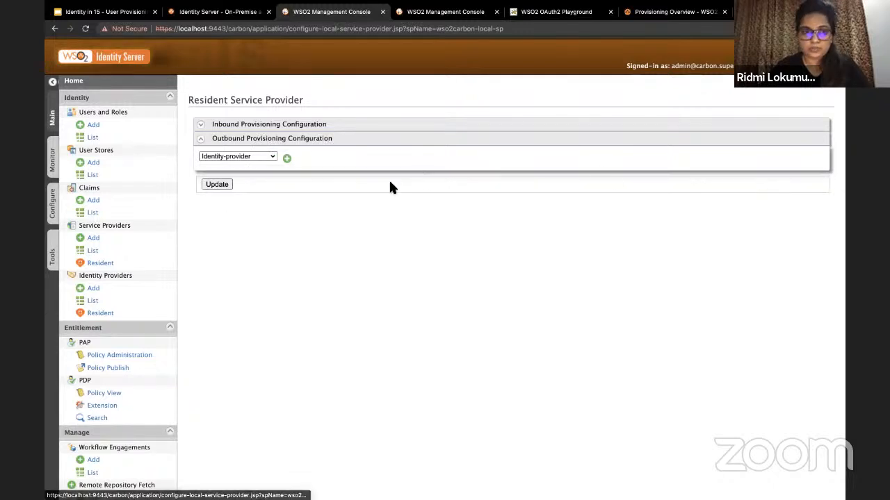
{"action": "left_click", "coordinate": [272, 159]}
{"action": "left_click", "coordinate": [273, 198]}
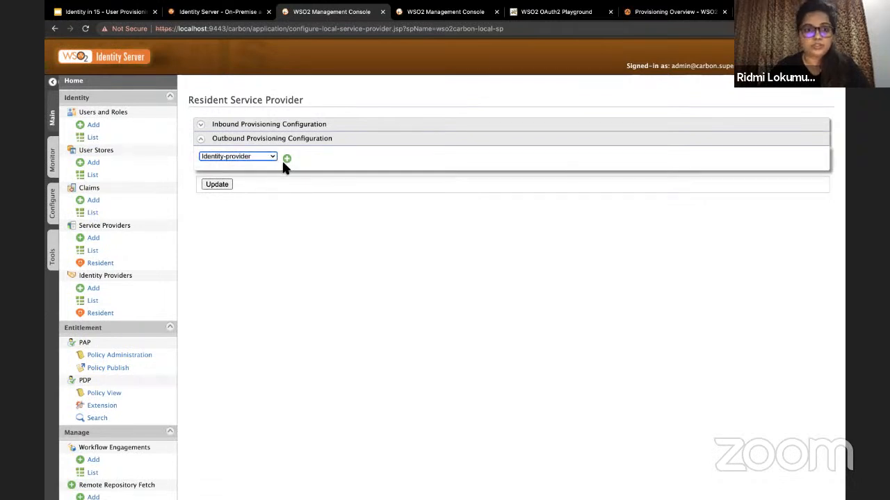
{"action": "left_click", "coordinate": [287, 159]}
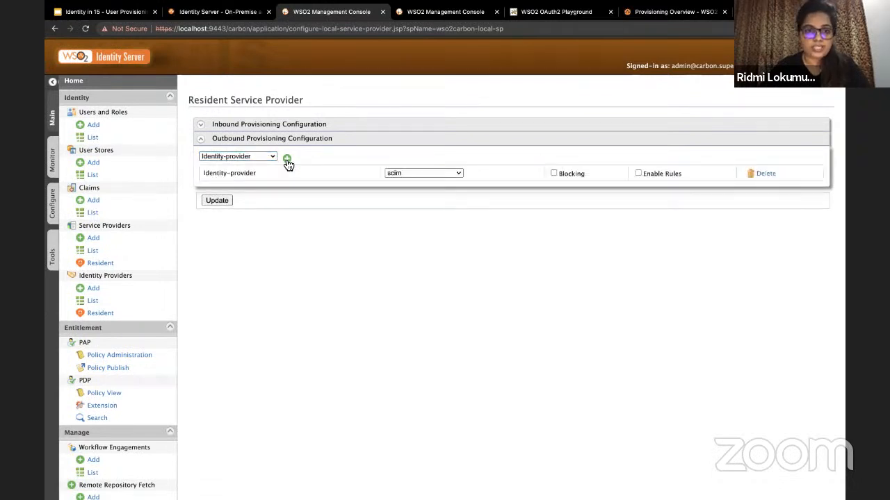
{"action": "left_click", "coordinate": [218, 201]}
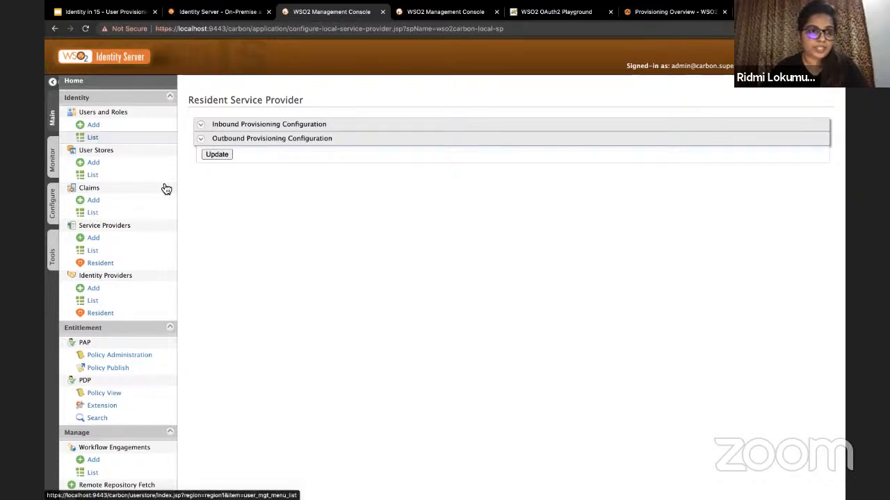
Step: Add user Tom with a confirmed password and find Tom in the Users list
{"action": "left_click", "coordinate": [95, 126]}
{"action": "left_click", "coordinate": [238, 128]}
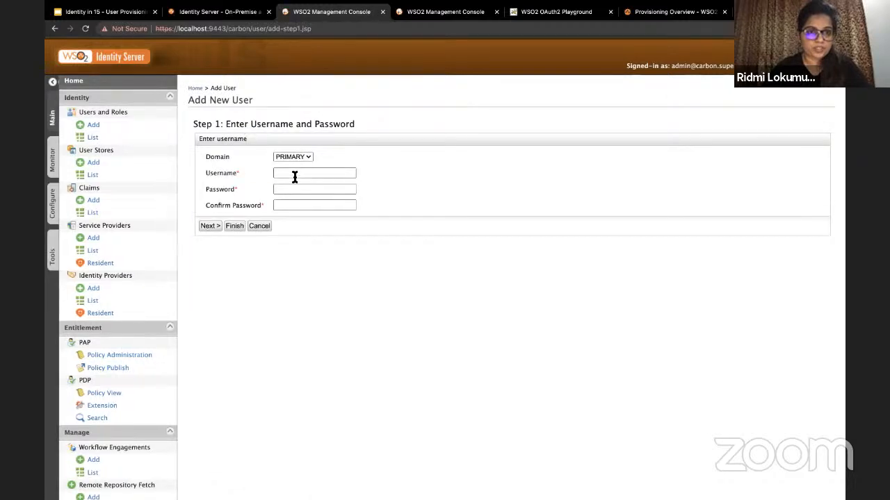
{"action": "left_click", "coordinate": [294, 177]}
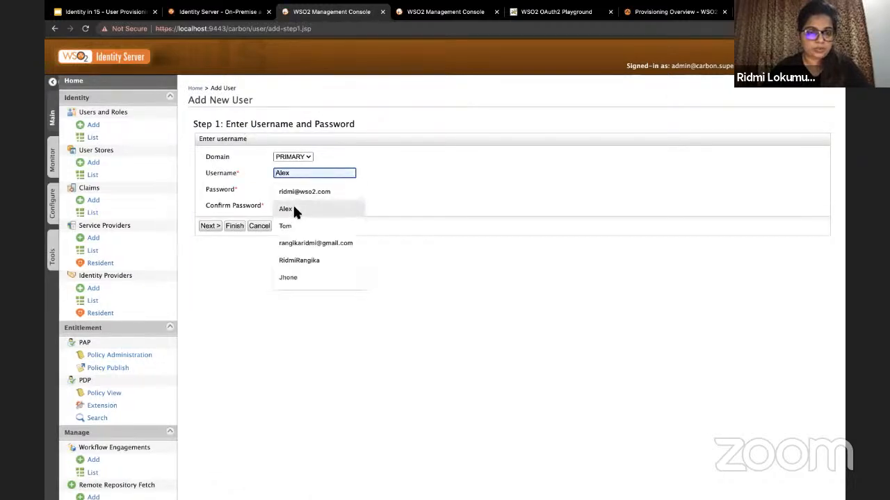
{"action": "left_click", "coordinate": [293, 218]}
{"action": "left_click", "coordinate": [287, 191]}
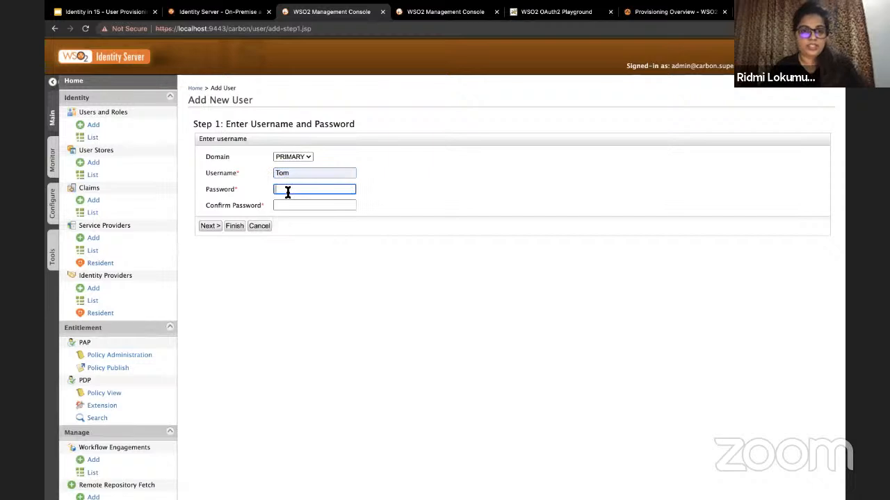
{"action": "type", "text": "Tom@123456"}
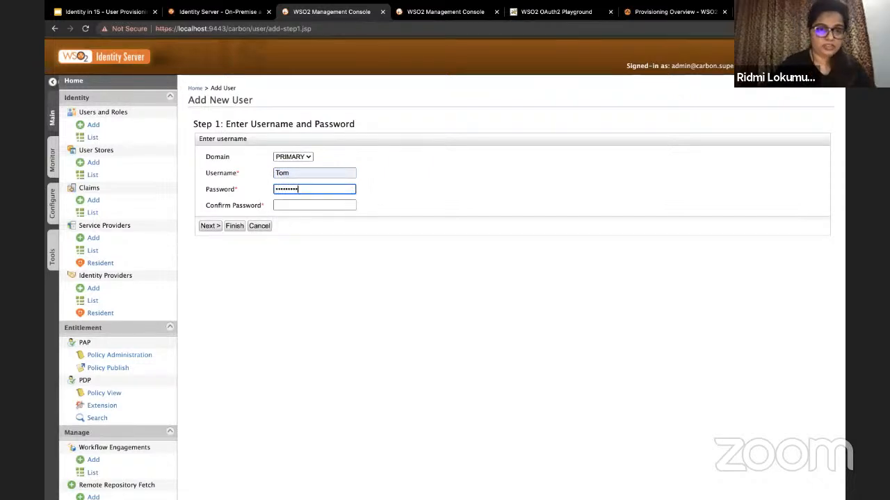
{"action": "key", "text": "Tab"}
{"action": "type", "text": "Tom@123456"}
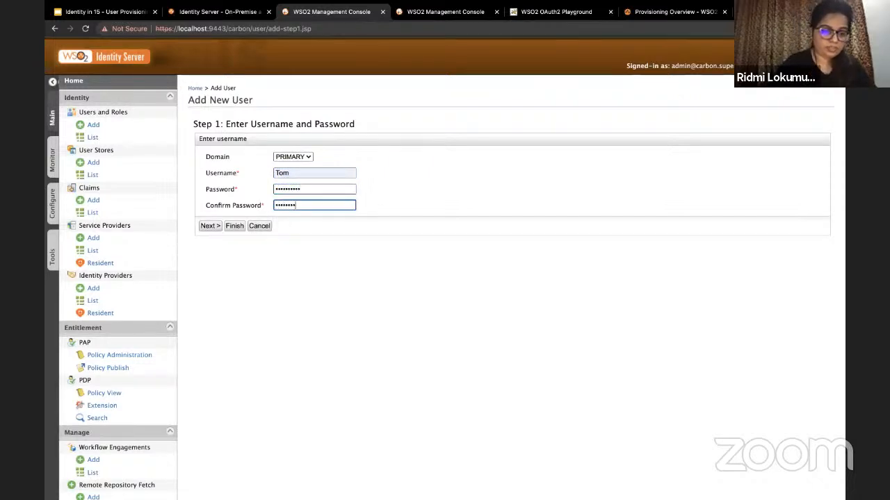
{"action": "left_click", "coordinate": [238, 232]}
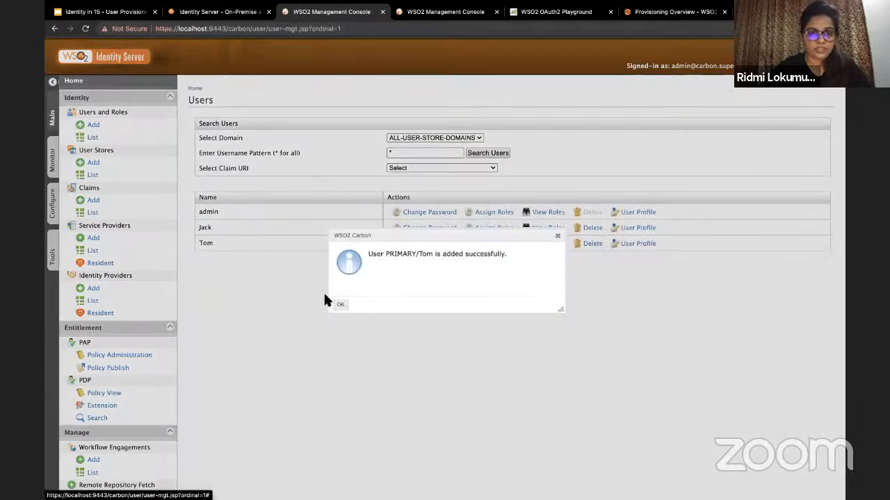
{"action": "left_click", "coordinate": [341, 304]}
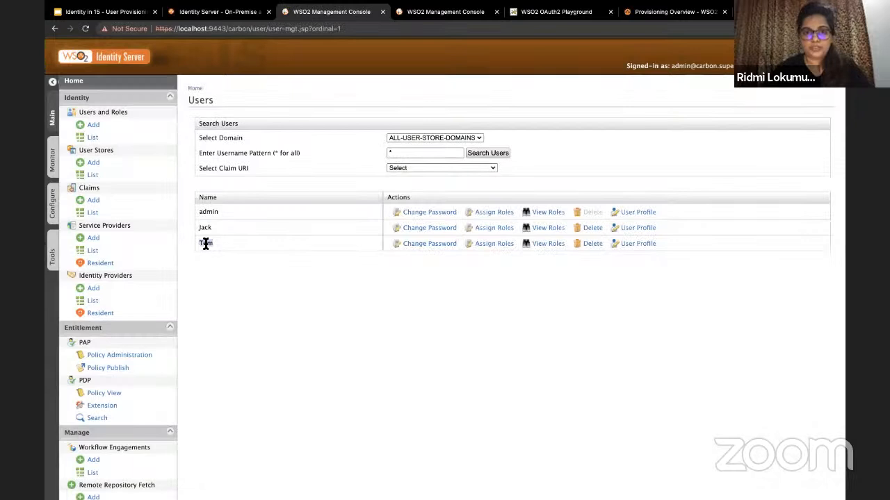
{"action": "double_click", "coordinate": [206, 243]}
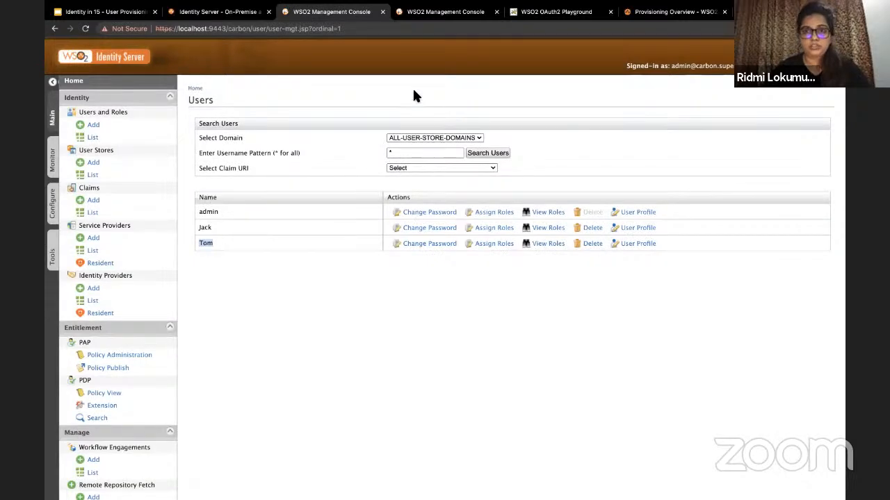
Step: Sign in as administrator on the localhost:9444 console, correcting the mistyped username
{"action": "left_click", "coordinate": [453, 15]}
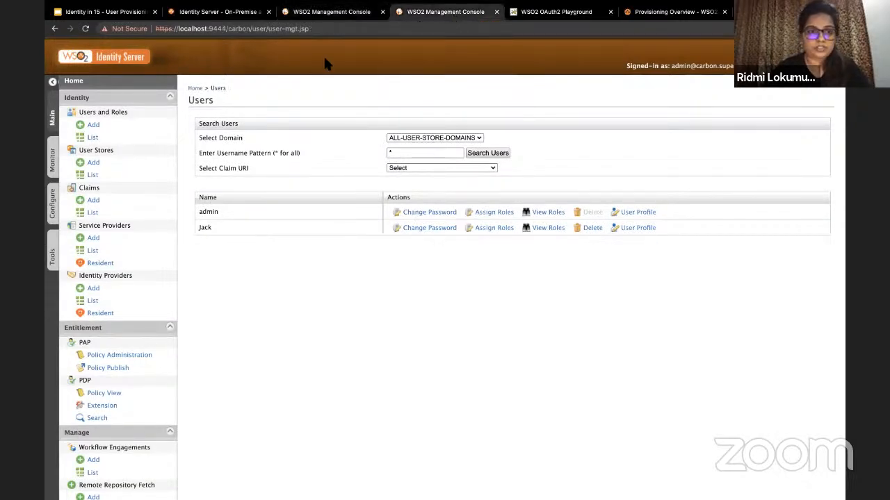
{"action": "left_click", "coordinate": [125, 134]}
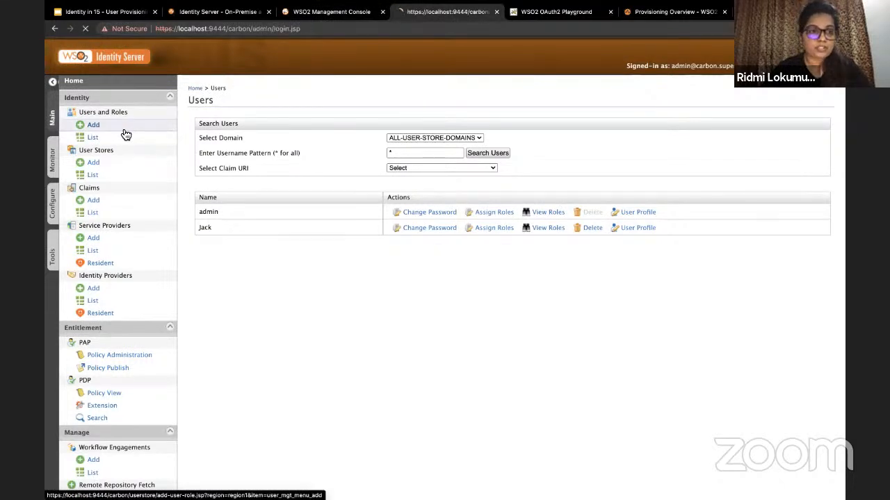
{"action": "type", "text": "minn"}
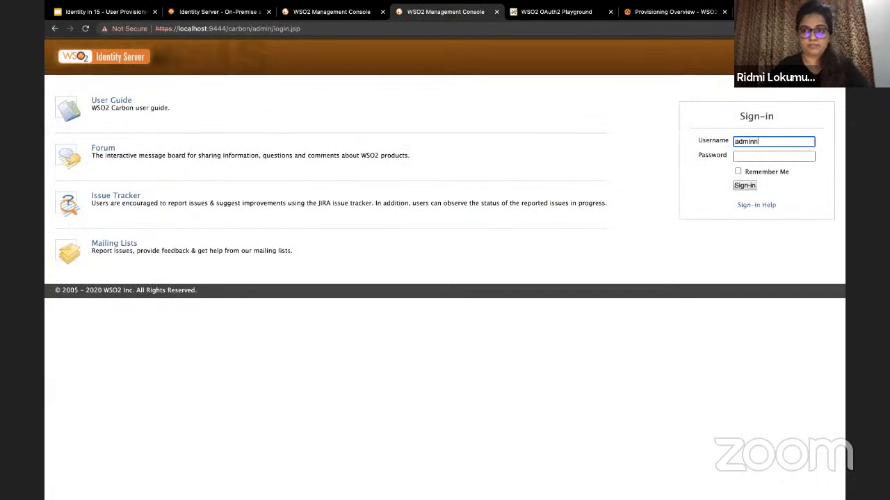
{"action": "key", "text": "Tab"}
{"action": "left_click", "coordinate": [788, 140]}
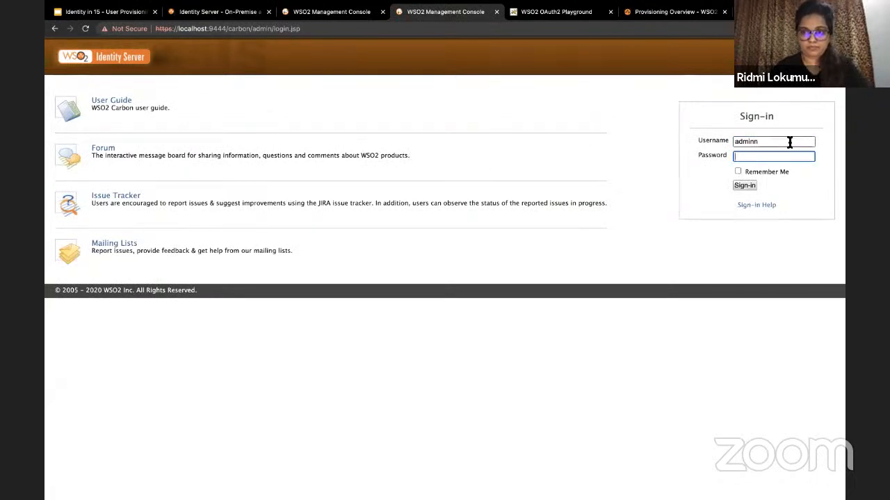
{"action": "key", "text": "BackSpace"}
{"action": "key", "text": "Tab"}
{"action": "type", "text": "admin"}
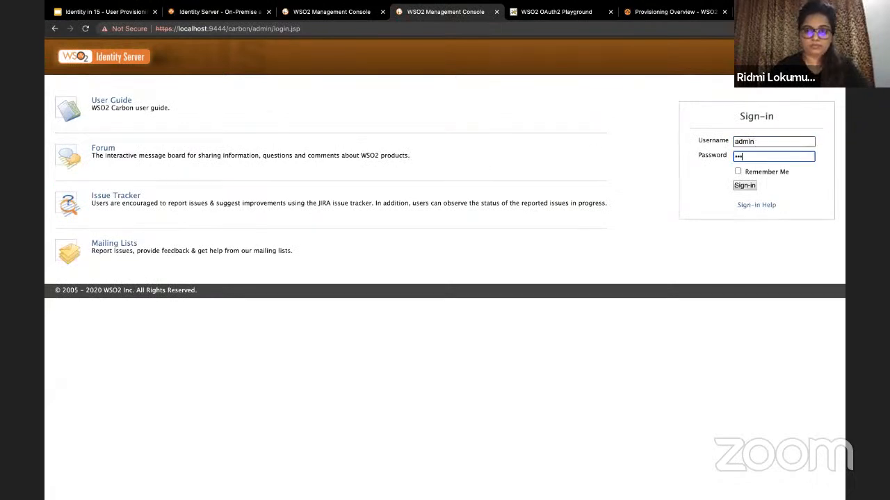
{"action": "key", "text": "Return"}
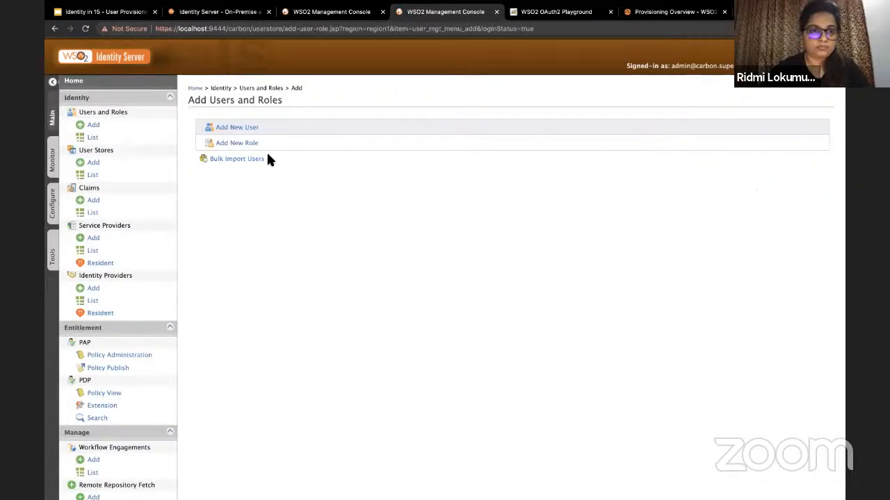
Step: Open the 9444 server's Users list and confirm Tom appears beside admin and Jack
{"action": "left_click", "coordinate": [228, 127]}
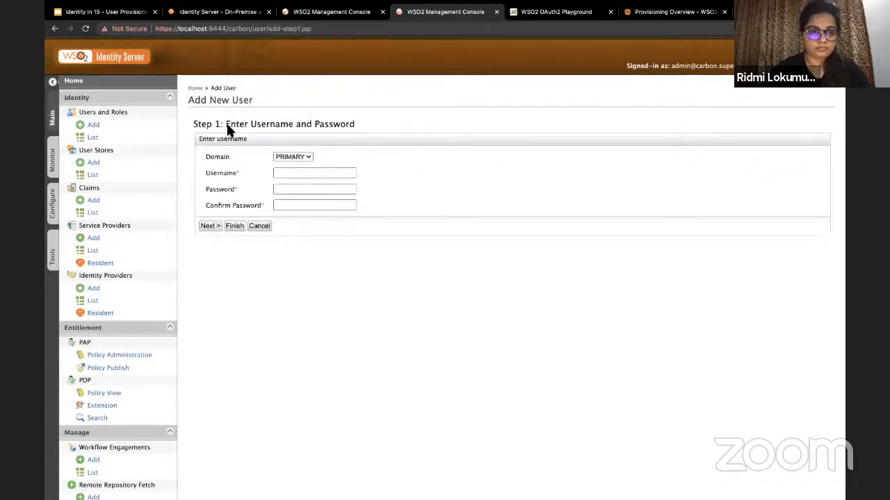
{"action": "left_click", "coordinate": [108, 139]}
{"action": "left_click", "coordinate": [233, 130]}
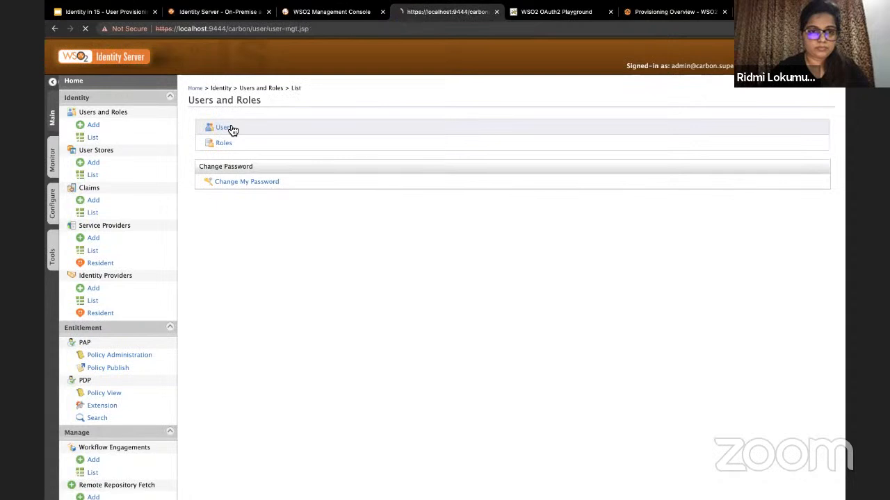
{"action": "double_click", "coordinate": [205, 242]}
{"action": "left_click", "coordinate": [230, 291]}
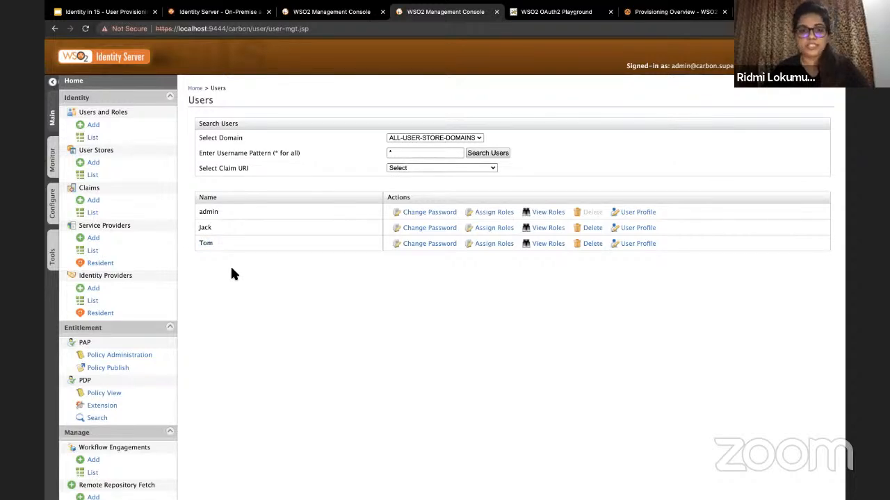
{"action": "double_click", "coordinate": [200, 243]}
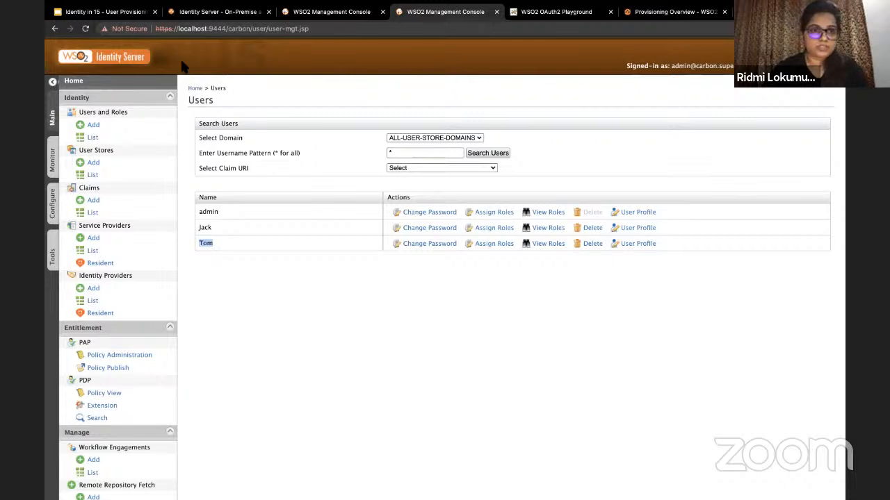
Step: Sign back in to the 9443 console as admin, retrying after a mistyped first login
{"action": "left_click", "coordinate": [308, 12]}
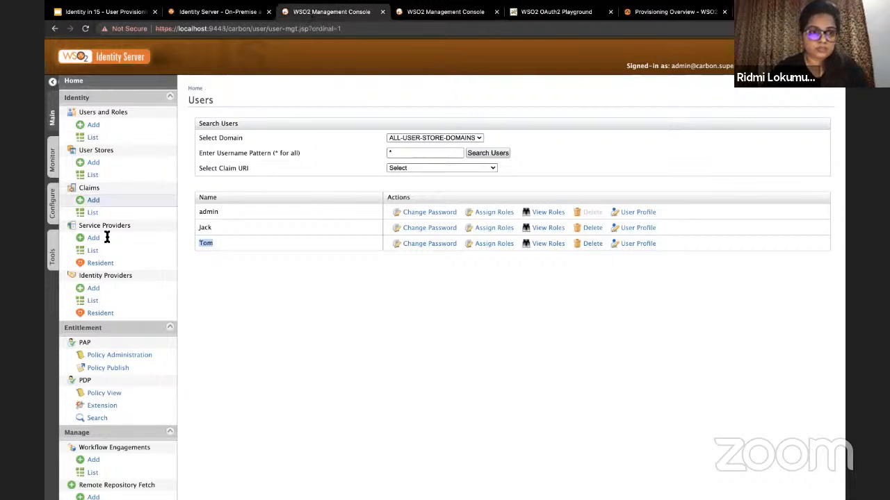
{"action": "type", "text": "admiin"}
{"action": "key", "text": "Tab"}
{"action": "type", "text": "admi"}
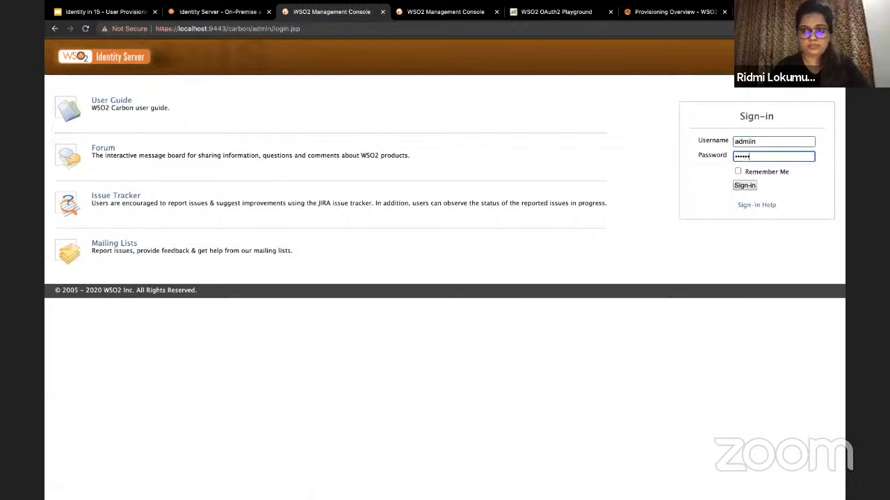
{"action": "type", "text": "admin"}
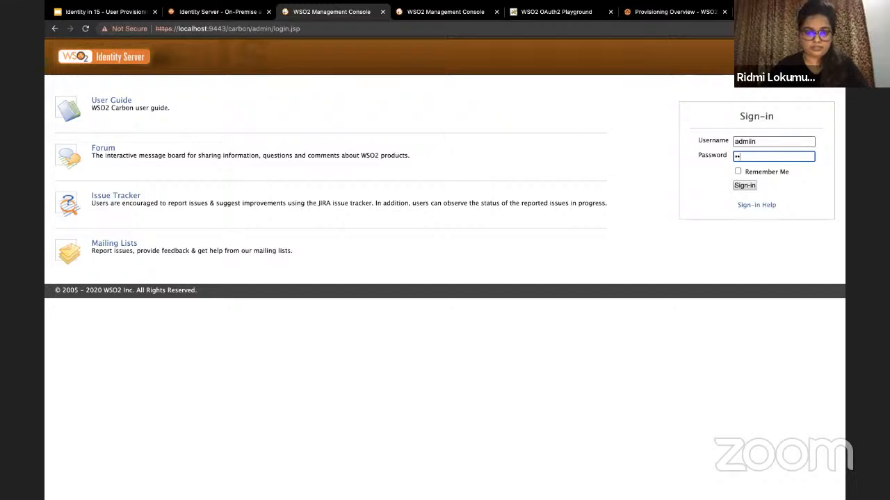
{"action": "key", "text": "Return"}
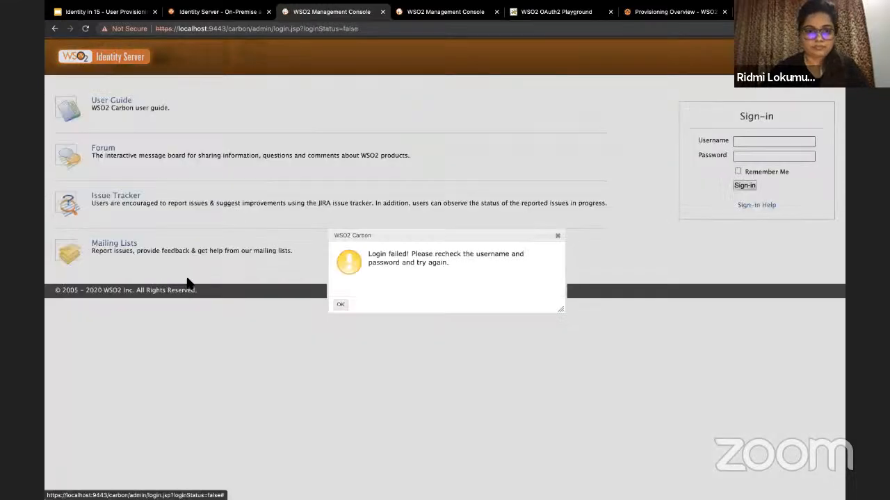
{"action": "key", "text": "Return"}
{"action": "left_click", "coordinate": [757, 148]}
{"action": "type", "text": "admin"}
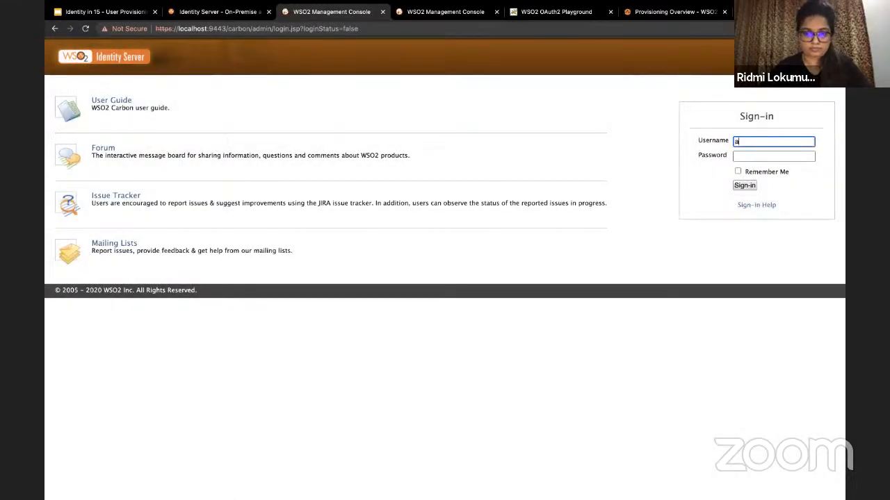
{"action": "key", "text": "Tab"}
{"action": "type", "text": "admin"}
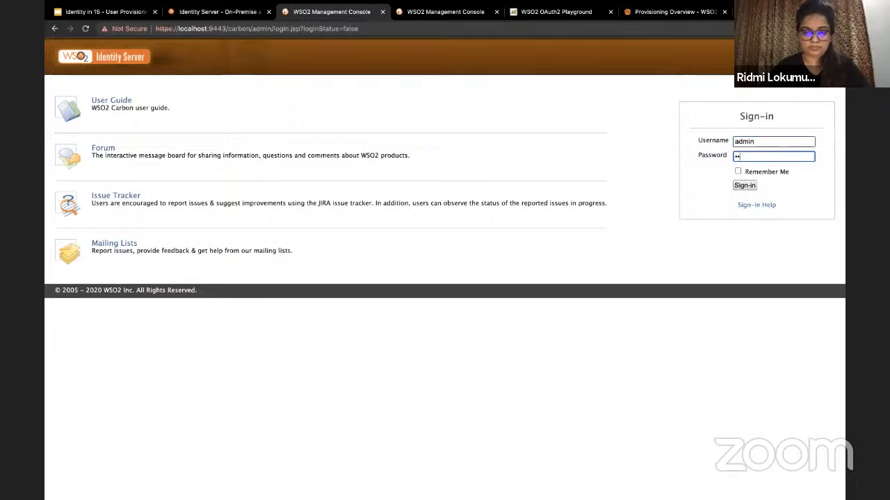
{"action": "key", "text": "BackSpace"}
{"action": "key", "text": "BackSpace"}
{"action": "key", "text": "BackSpace"}
{"action": "key", "text": "BackSpace"}
{"action": "key", "text": "BackSpace"}
{"action": "key", "text": "BackSpace"}
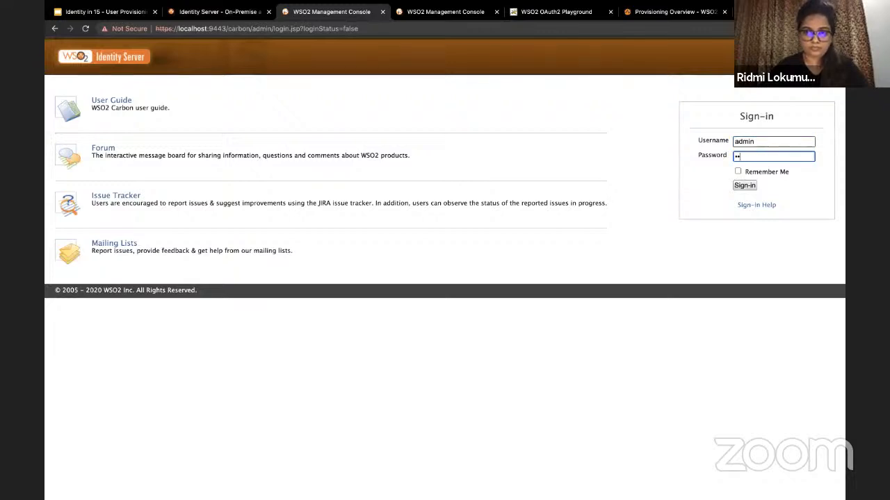
{"action": "type", "text": "admin"}
{"action": "key", "text": "Return"}
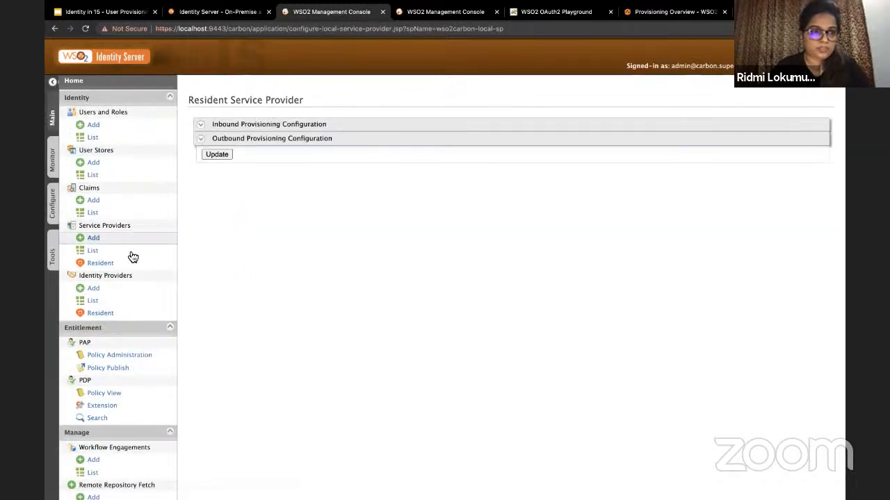
Step: Remove Identity-provider from the Resident service provider's outbound provisioning and save the change
{"action": "left_click", "coordinate": [111, 262]}
{"action": "left_click", "coordinate": [297, 141]}
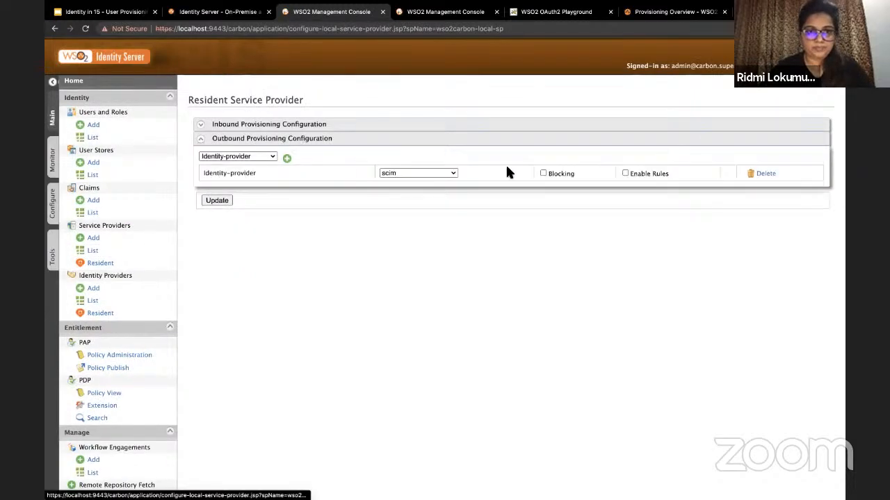
{"action": "left_click", "coordinate": [768, 174]}
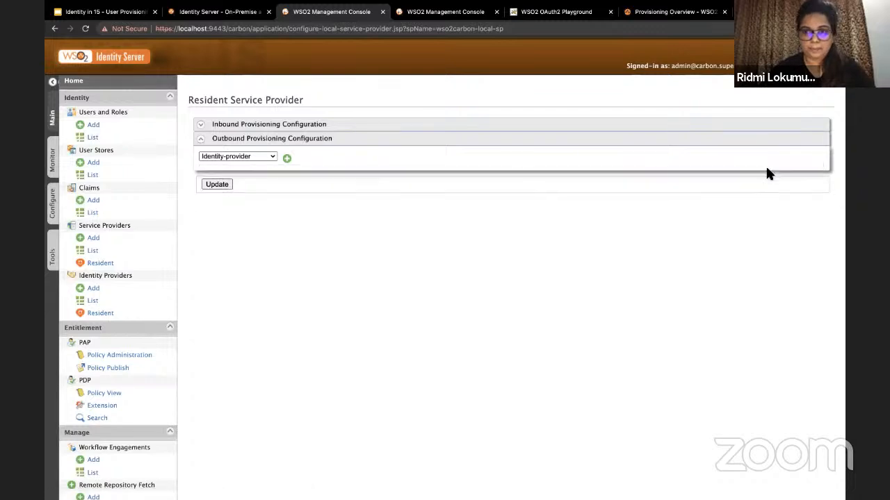
{"action": "left_click", "coordinate": [217, 184]}
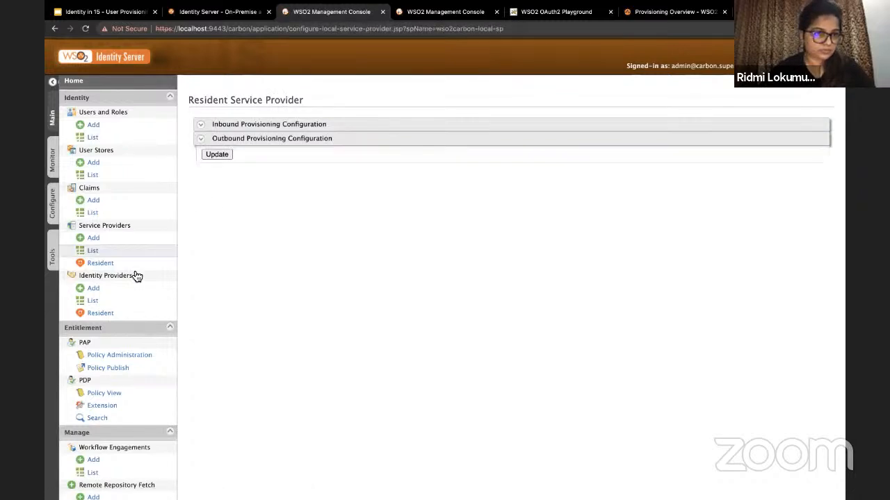
{"action": "left_click", "coordinate": [116, 305]}
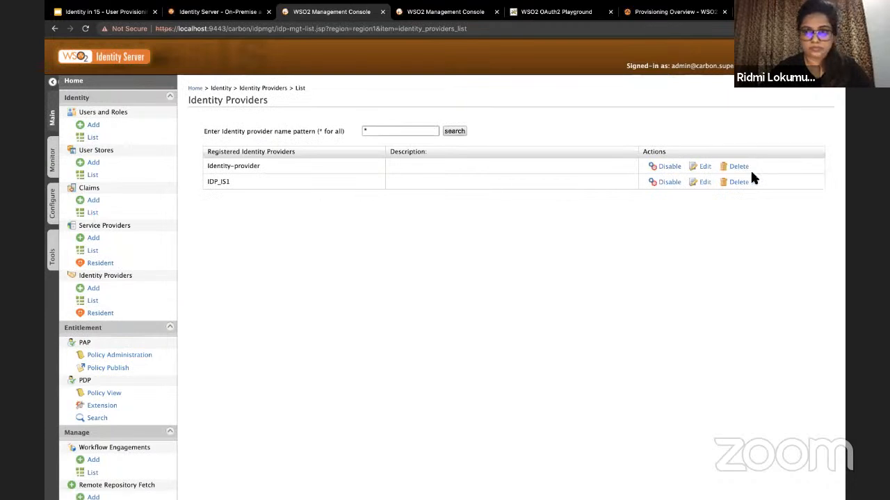
Step: Delete Identity-provider on 9443, where deleting IDP_IS1 fails, then move to the 9444 console
{"action": "left_click", "coordinate": [739, 167]}
{"action": "left_click", "coordinate": [338, 305]}
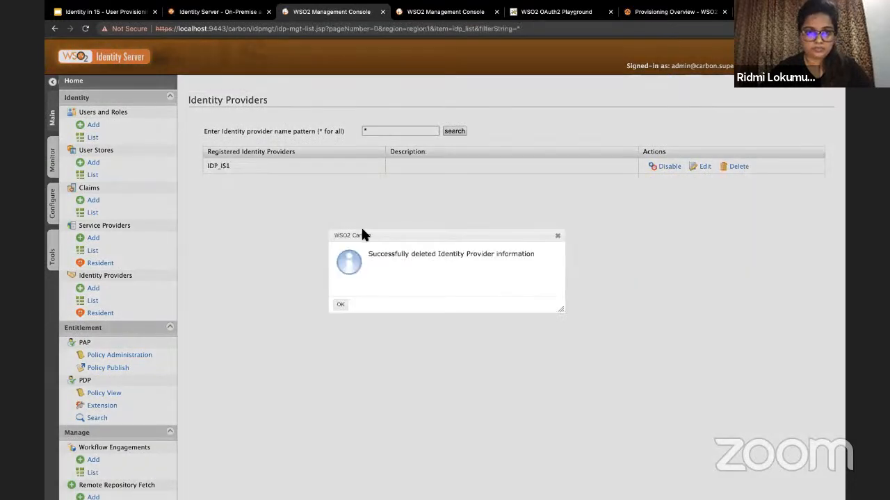
{"action": "left_click", "coordinate": [341, 306]}
{"action": "left_click", "coordinate": [737, 168]}
{"action": "left_click", "coordinate": [339, 303]}
{"action": "left_click", "coordinate": [331, 320]}
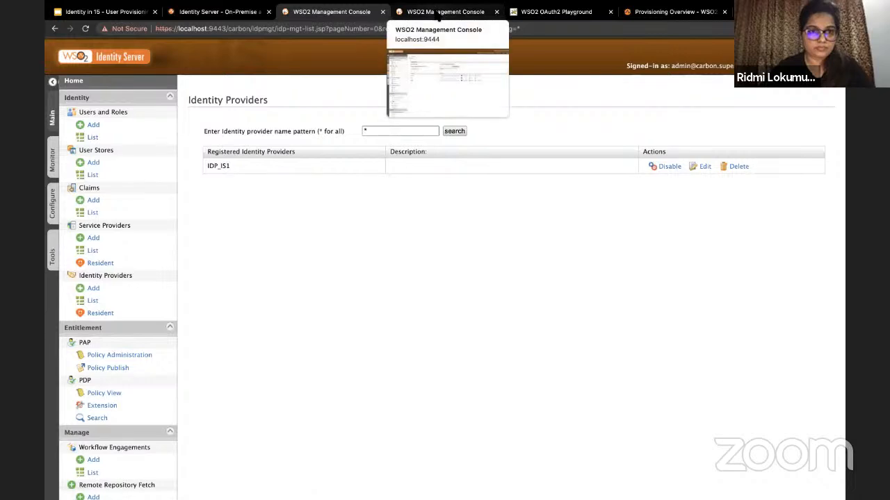
{"action": "left_click", "coordinate": [438, 14]}
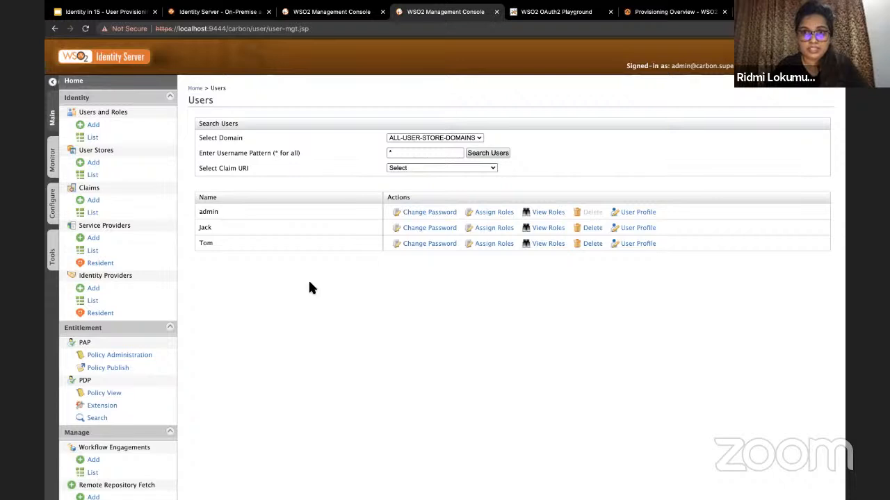
Step: Check the localhost:9444 address across tabs, then open the 9444 console's service provider list
{"action": "double_click", "coordinate": [219, 29]}
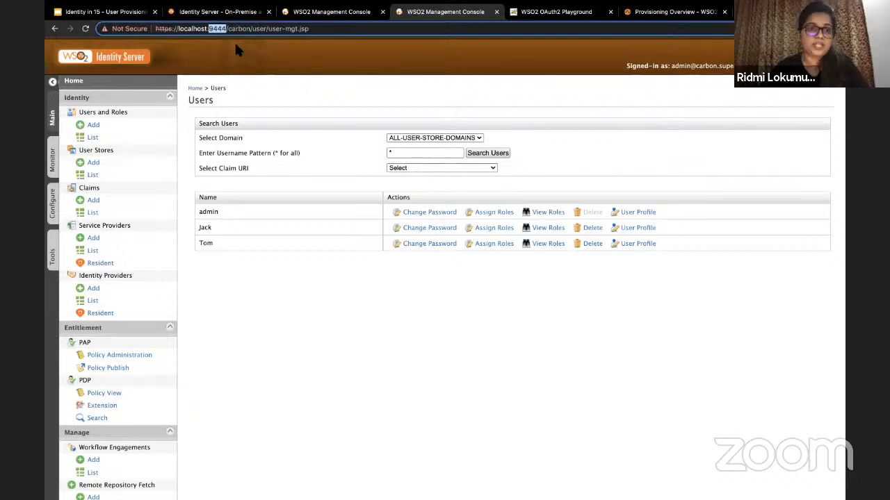
{"action": "left_click", "coordinate": [331, 12]}
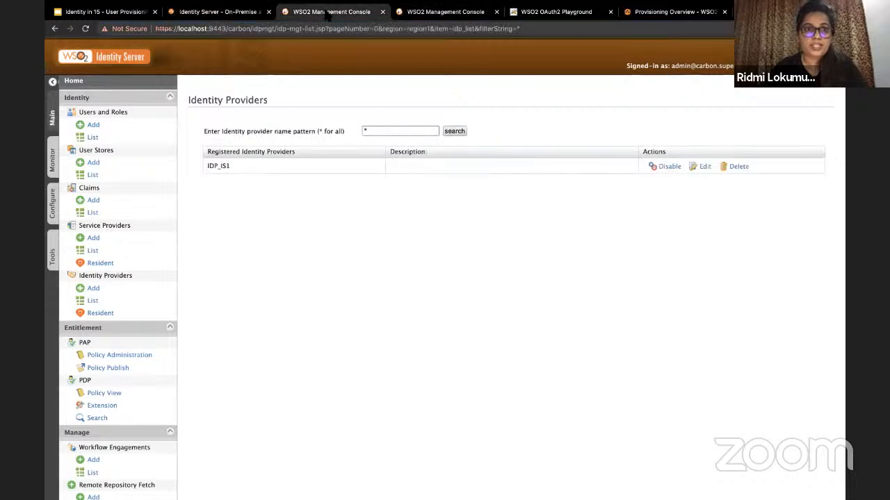
{"action": "left_click", "coordinate": [221, 29]}
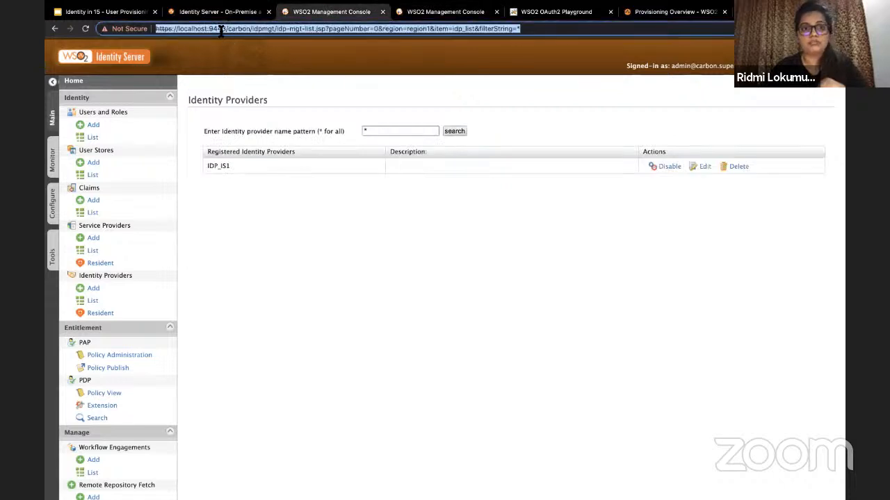
{"action": "left_click", "coordinate": [224, 30]}
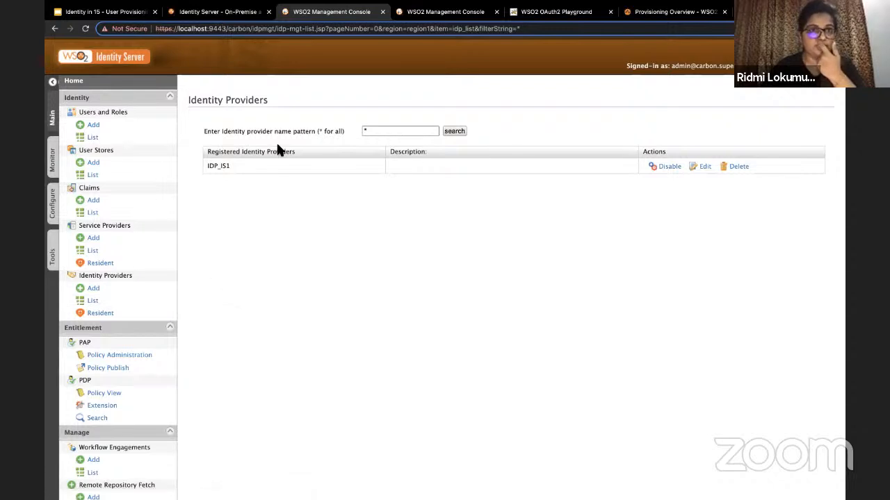
{"action": "left_click", "coordinate": [445, 12]}
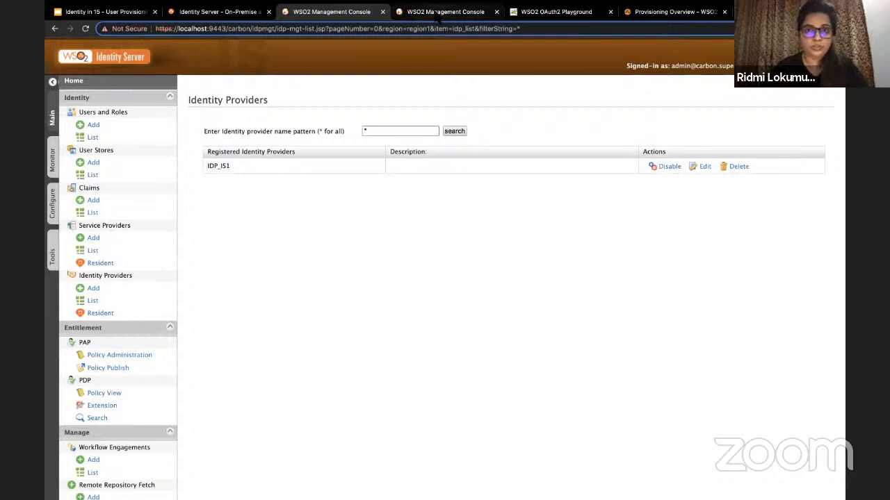
{"action": "left_click", "coordinate": [124, 255]}
Step: Sign in to the 9444 console as admin and delete service-provider-IS2, confirming with Yes
{"action": "type", "text": "admin"}
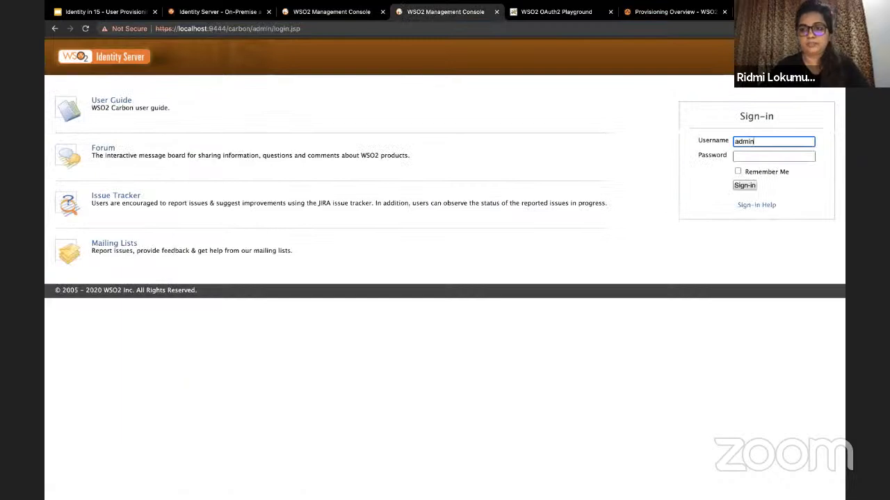
{"action": "key", "text": "Tab"}
{"action": "type", "text": "admin"}
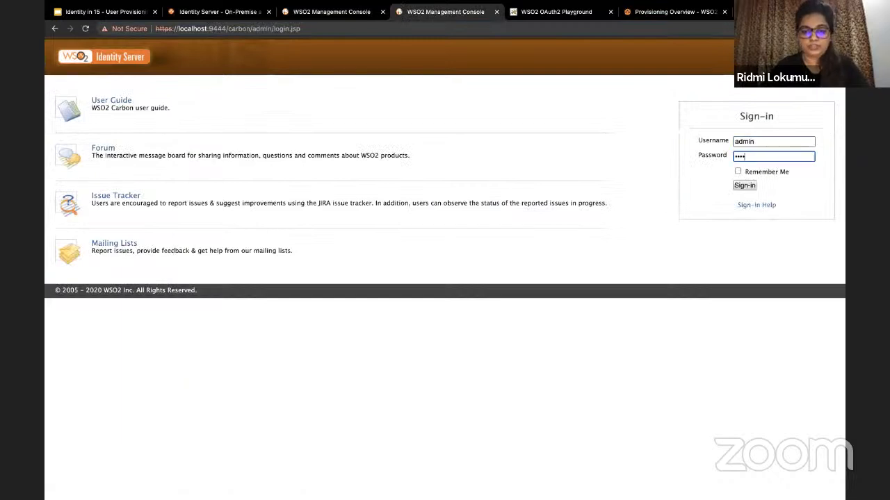
{"action": "key", "text": "Return"}
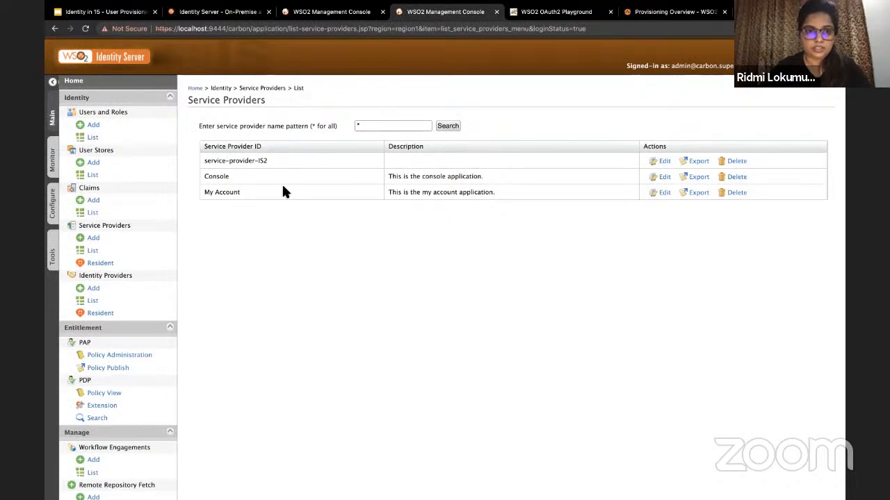
{"action": "left_click", "coordinate": [736, 160]}
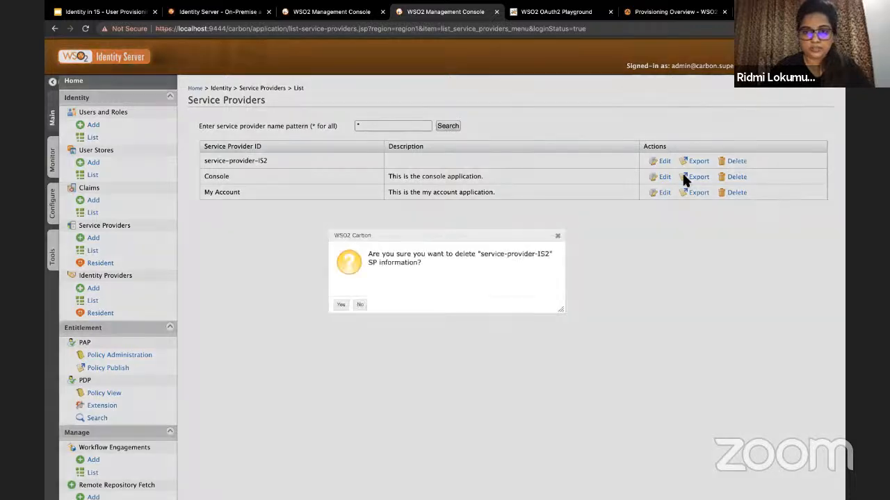
{"action": "left_click", "coordinate": [342, 305]}
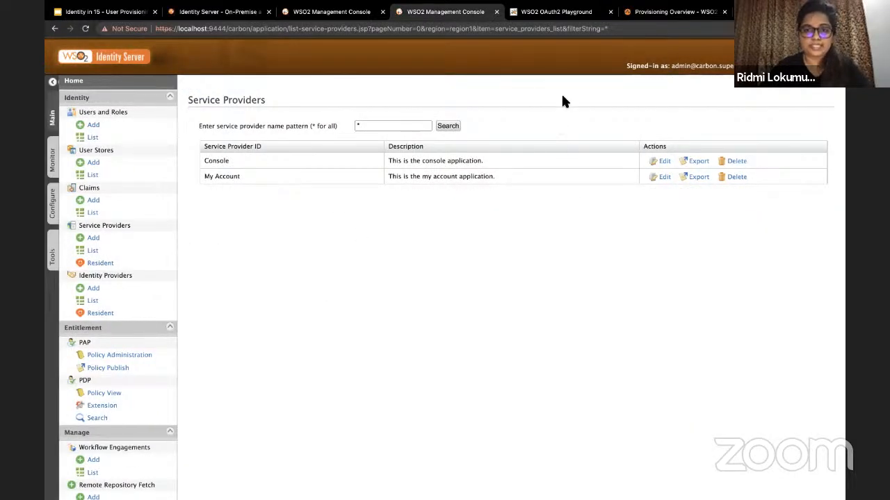
Step: Register a new service provider named service-provider-IS2
{"action": "left_click", "coordinate": [93, 251]}
{"action": "left_click", "coordinate": [93, 238]}
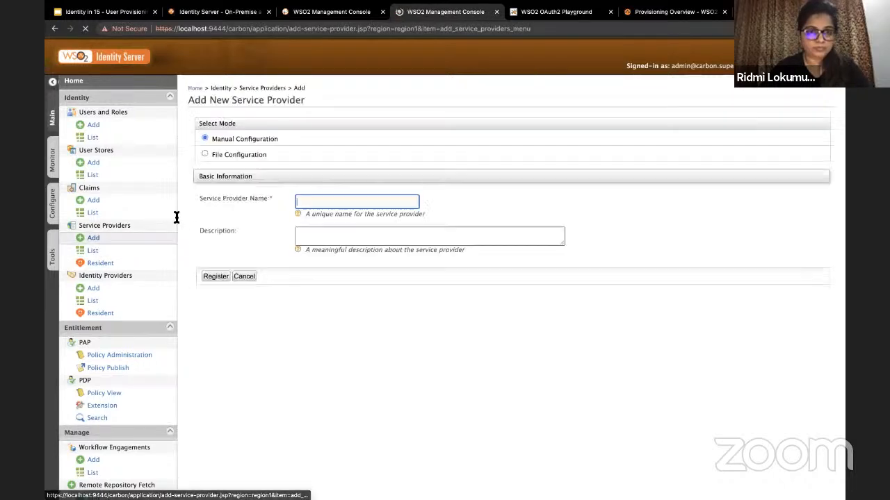
{"action": "left_click", "coordinate": [332, 204]}
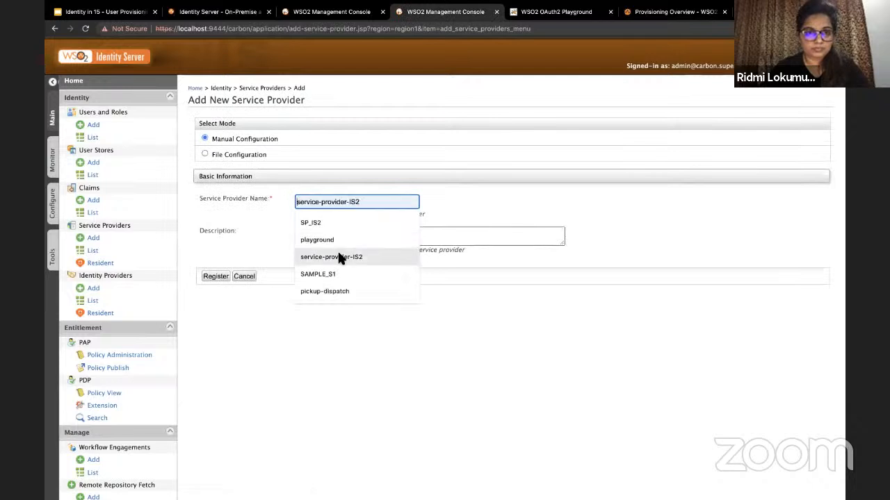
{"action": "left_click", "coordinate": [341, 257]}
{"action": "left_click", "coordinate": [215, 277]}
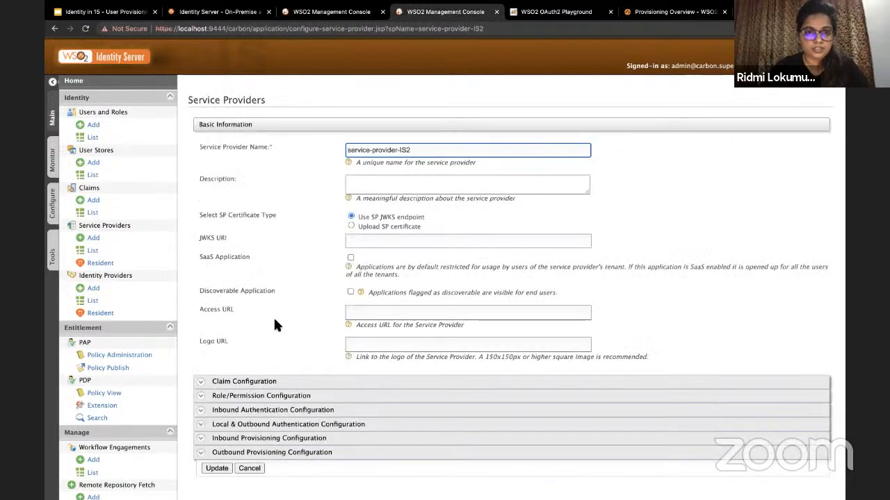
{"action": "scroll", "coordinate": [275, 323], "scroll_direction": "down", "scroll_amount": 3}
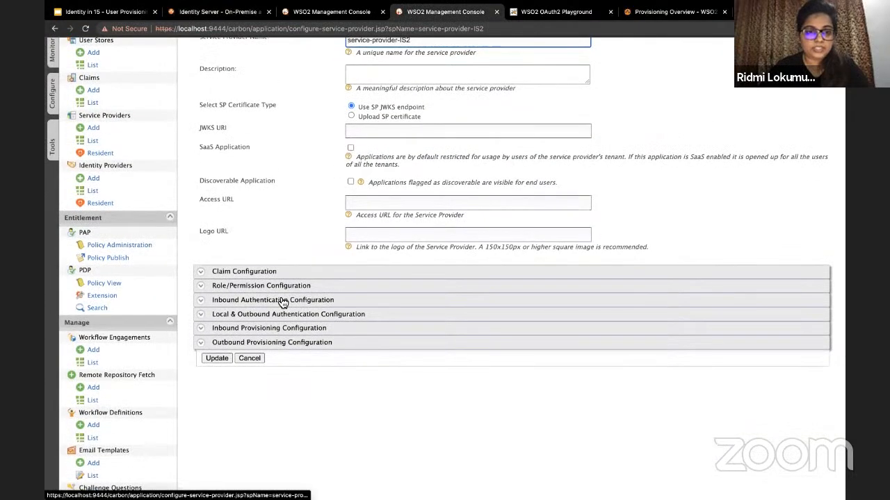
{"action": "left_click", "coordinate": [278, 299]}
{"action": "scroll", "coordinate": [306, 313], "scroll_direction": "down", "scroll_amount": 1}
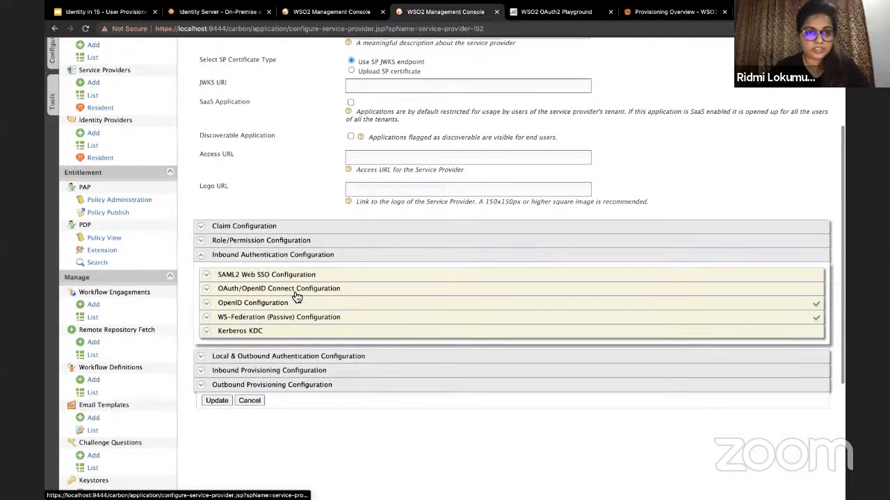
{"action": "left_click", "coordinate": [250, 290]}
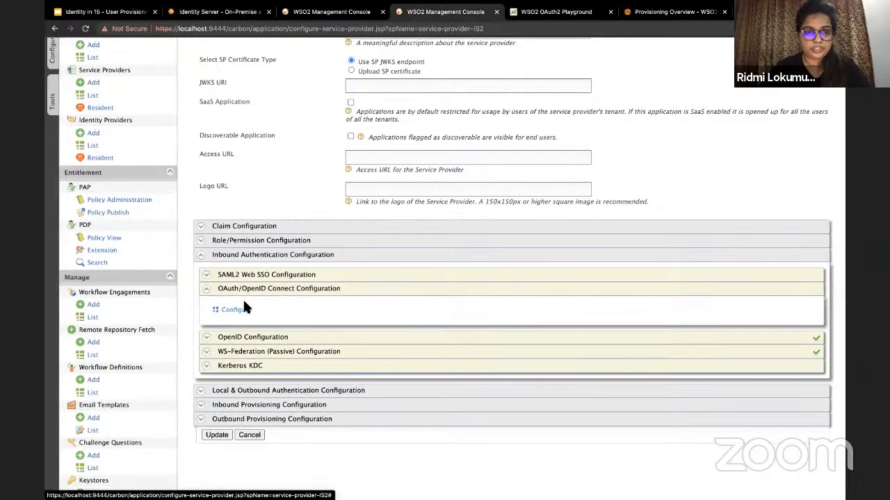
{"action": "left_click", "coordinate": [239, 313]}
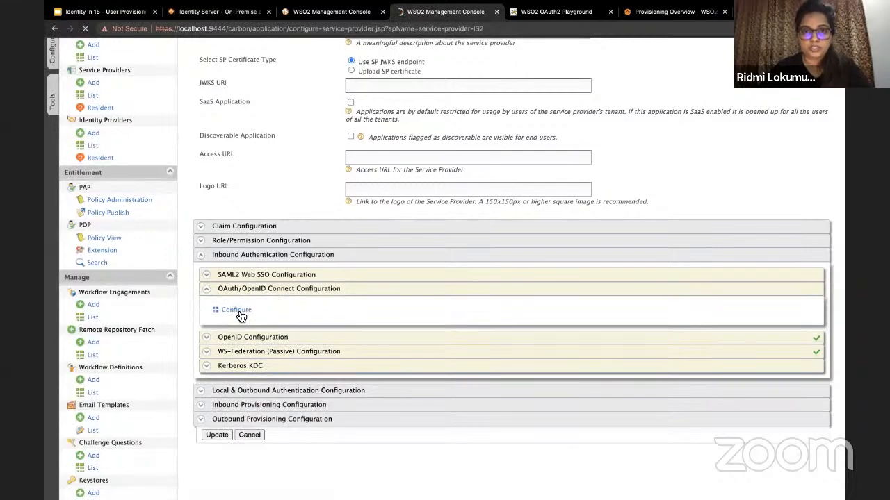
{"action": "scroll", "coordinate": [241, 317], "scroll_direction": "down", "scroll_amount": 5}
{"action": "scroll", "coordinate": [278, 292], "scroll_direction": "up", "scroll_amount": 5}
{"action": "scroll", "coordinate": [349, 269], "scroll_direction": "down", "scroll_amount": 1}
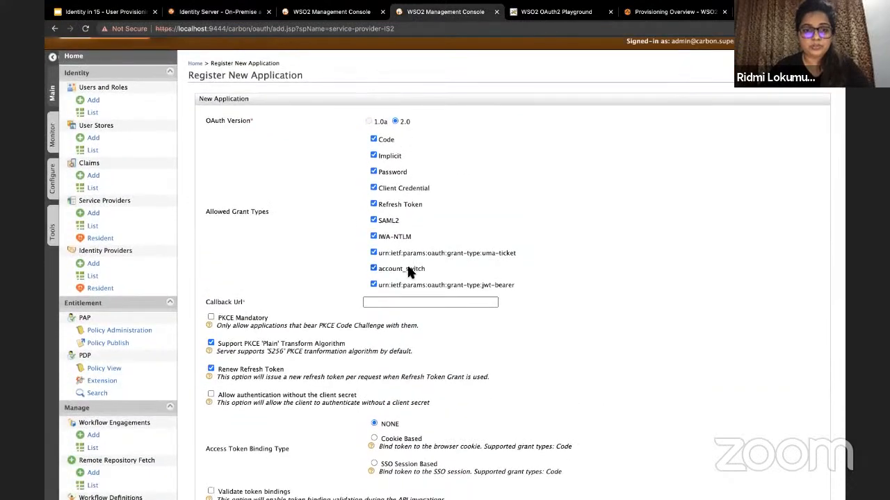
{"action": "left_click", "coordinate": [392, 302]}
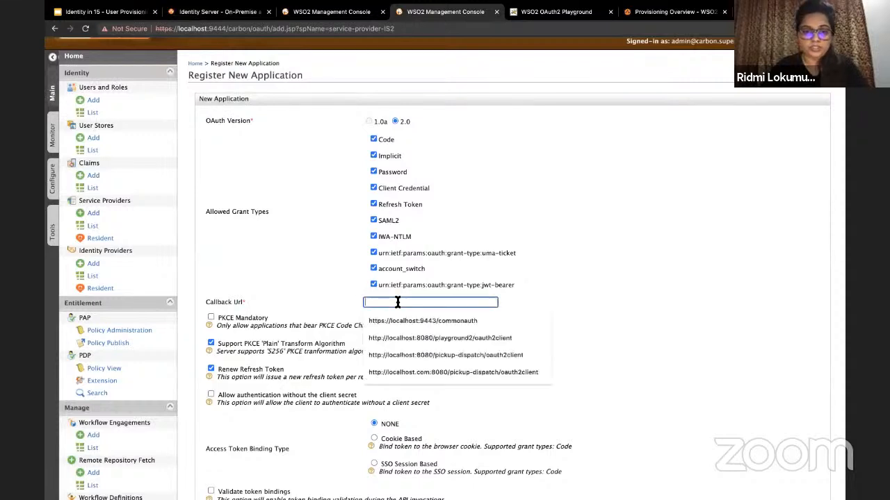
{"action": "left_click", "coordinate": [407, 318]}
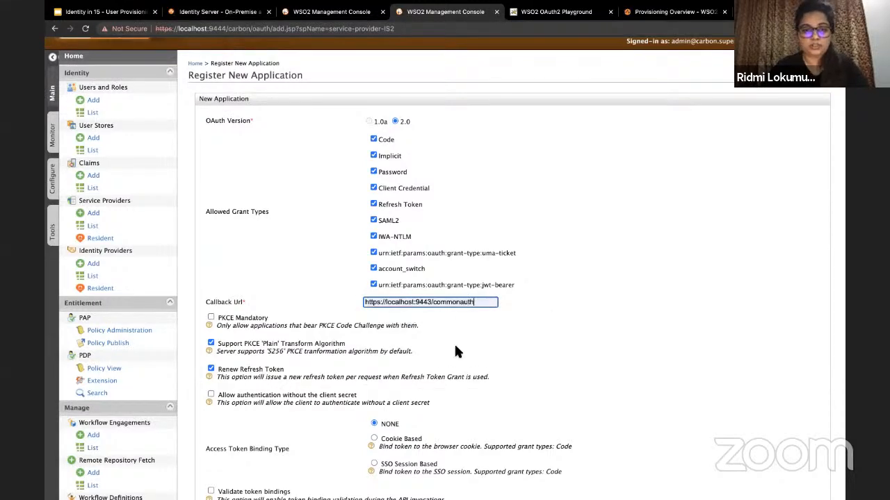
{"action": "scroll", "coordinate": [454, 343], "scroll_direction": "down", "scroll_amount": 2}
{"action": "scroll", "coordinate": [455, 352], "scroll_direction": "down", "scroll_amount": 5}
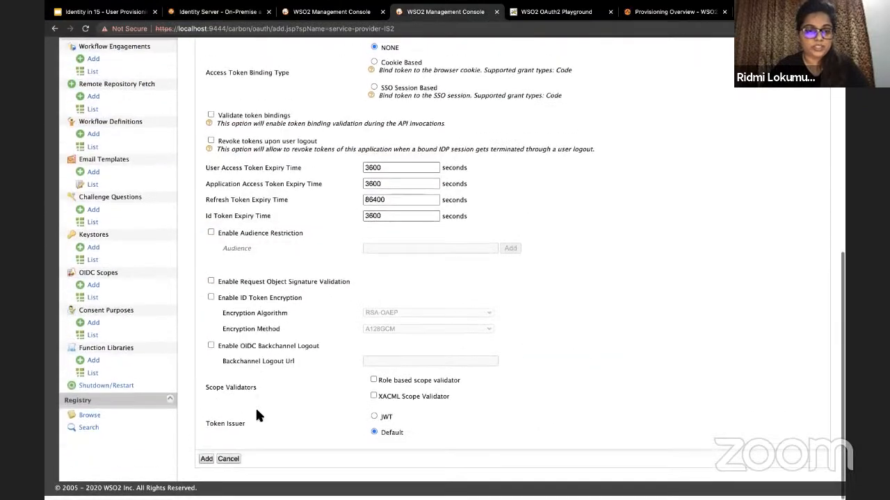
{"action": "left_click", "coordinate": [207, 464]}
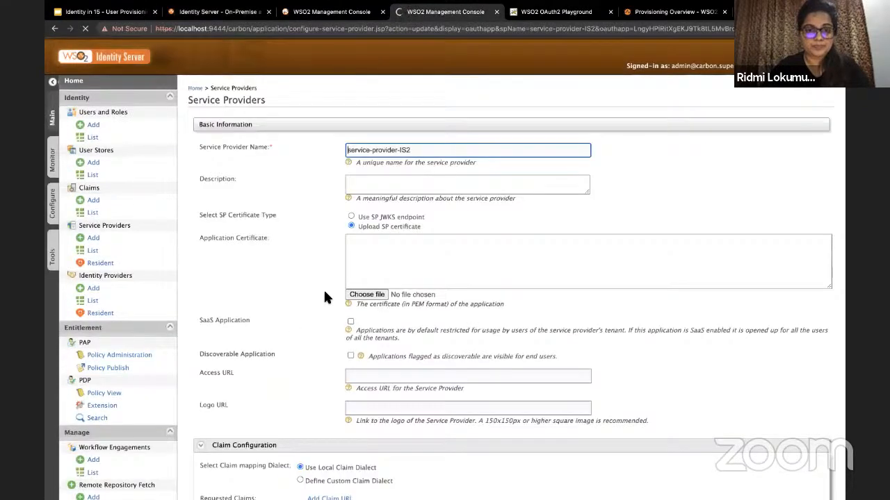
Step: Check service-provider-IS2's OAuth client key, then return to the 9443 Identity Providers list
{"action": "scroll", "coordinate": [292, 353], "scroll_direction": "down", "scroll_amount": 10}
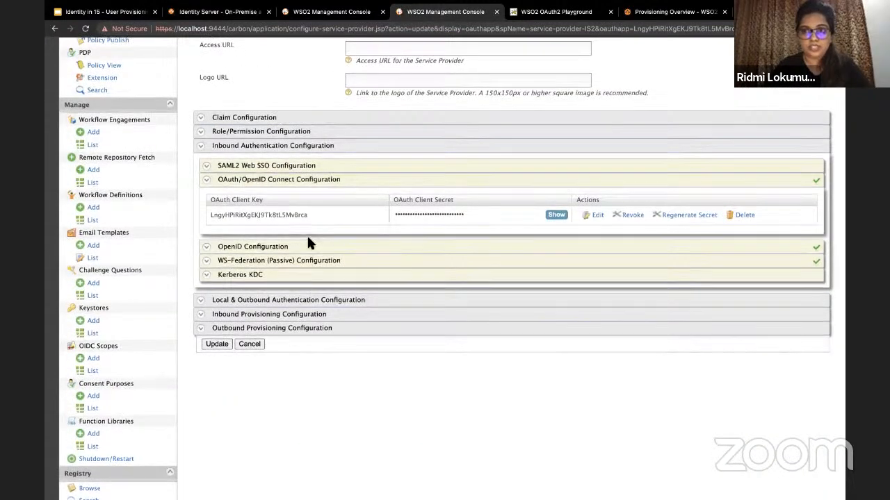
{"action": "scroll", "coordinate": [309, 243], "scroll_direction": "up", "scroll_amount": 5}
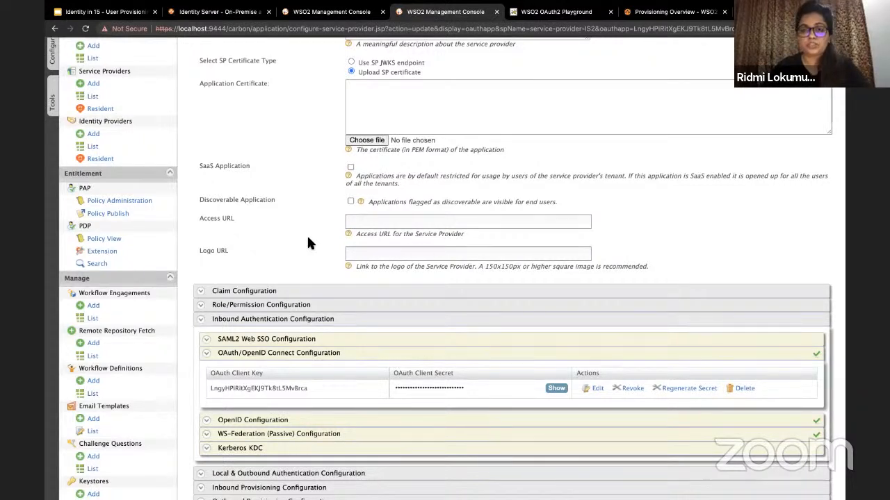
{"action": "scroll", "coordinate": [294, 91], "scroll_direction": "up", "scroll_amount": 5}
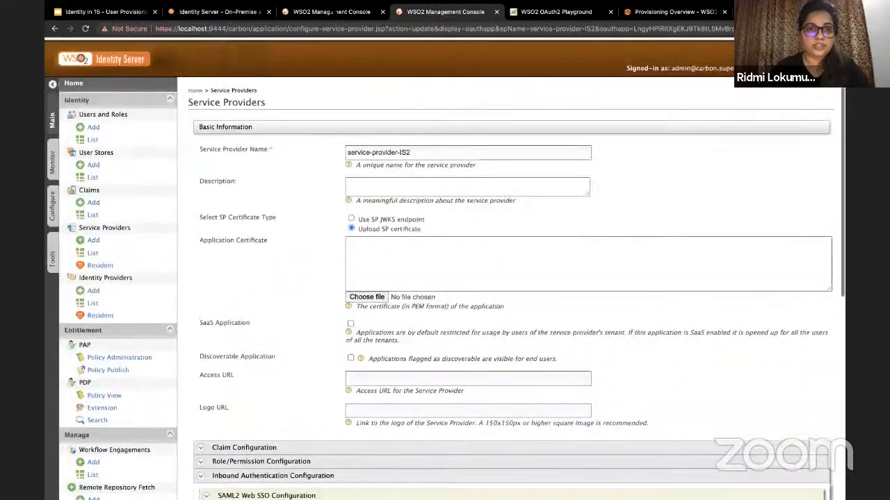
{"action": "left_click", "coordinate": [326, 12]}
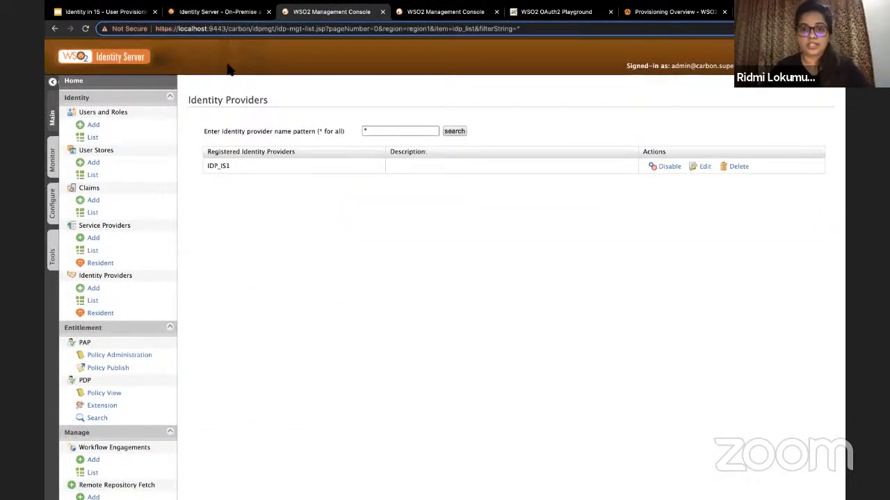
Step: Sign back in to the 9443 console as admin
{"action": "left_click", "coordinate": [93, 290]}
{"action": "type", "text": "admin"}
{"action": "key", "text": "Tab"}
{"action": "type", "text": "adm"}
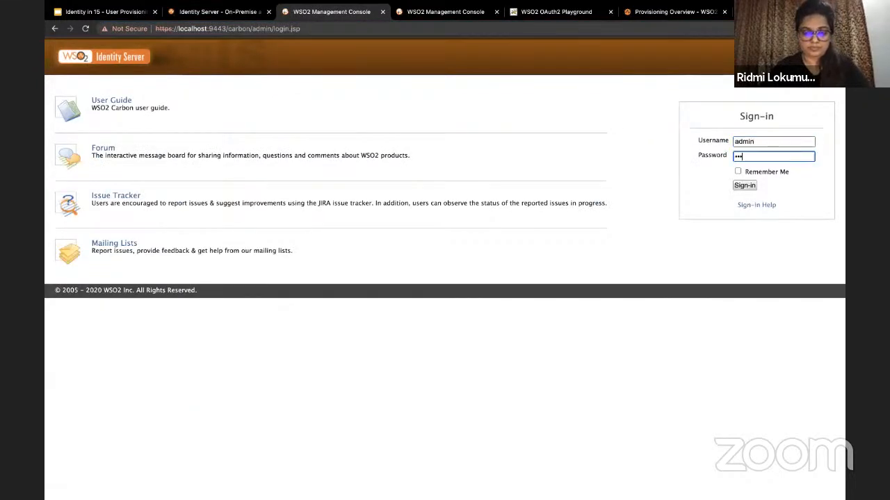
{"action": "type", "text": "in"}
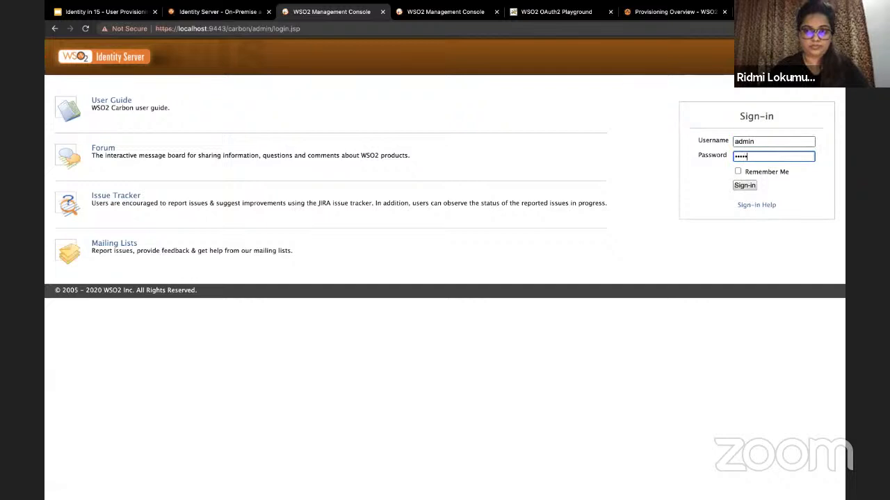
{"action": "key", "text": "Return"}
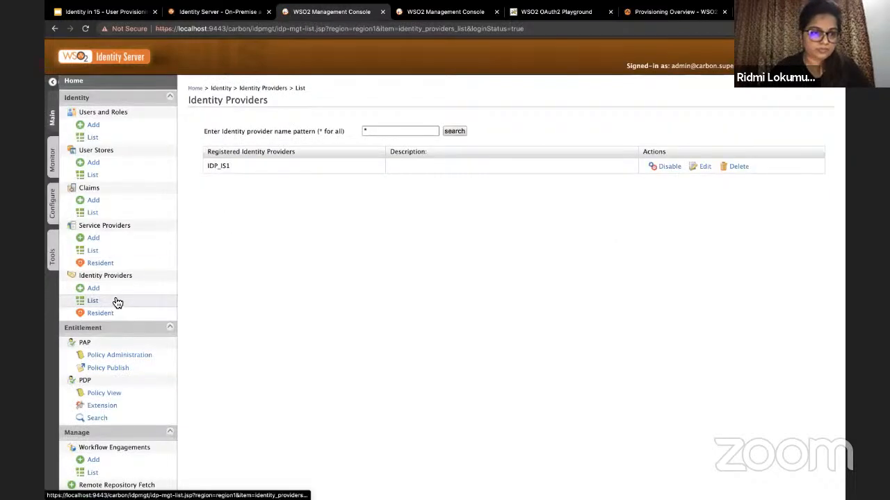
Step: Start a new identity provider named IDP_IS1 and expand its OAuth2/OpenID Connect authenticator settings
{"action": "left_click", "coordinate": [115, 290]}
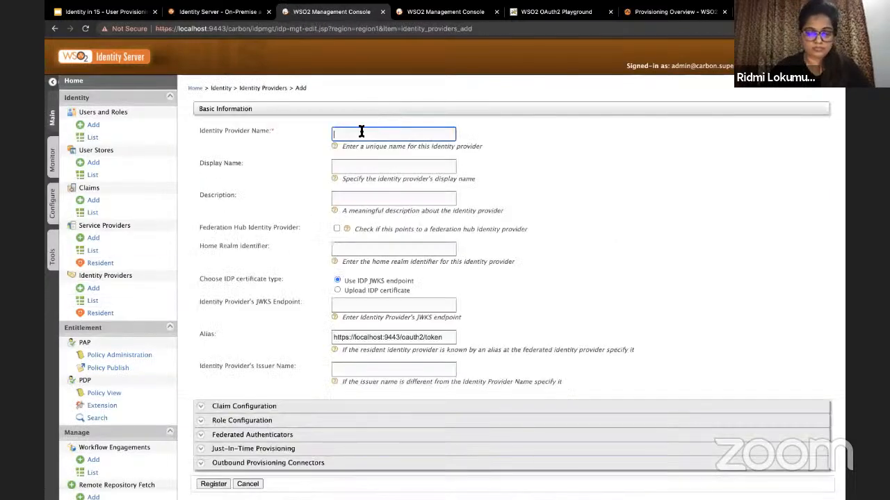
{"action": "type", "text": "IDP_IS1"}
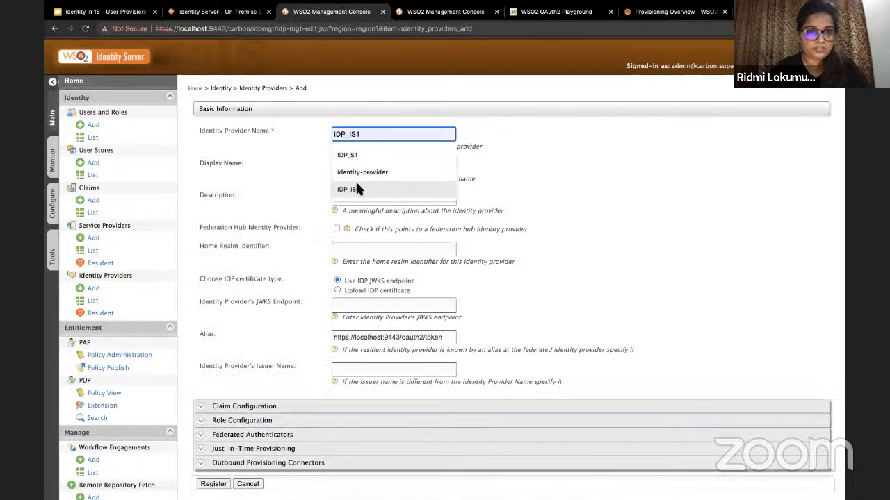
{"action": "left_click", "coordinate": [356, 188]}
{"action": "scroll", "coordinate": [355, 185], "scroll_direction": "down", "scroll_amount": 2}
{"action": "scroll", "coordinate": [357, 186], "scroll_direction": "down", "scroll_amount": 2}
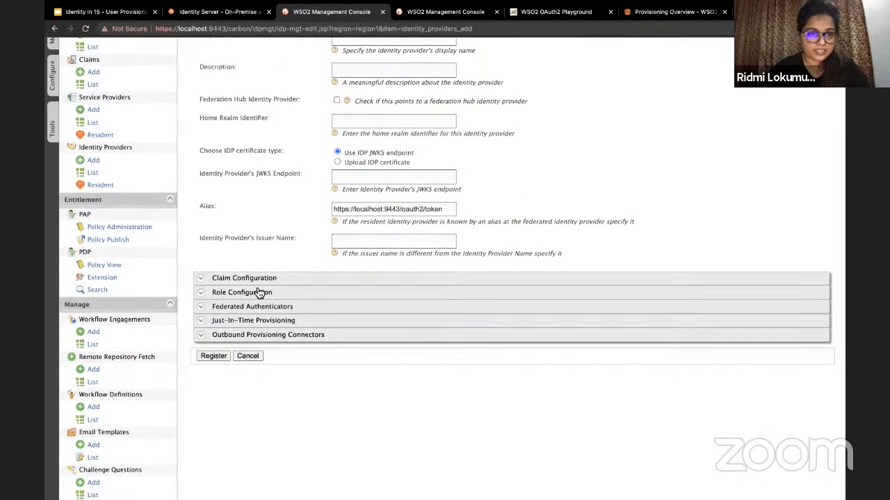
{"action": "left_click", "coordinate": [253, 310]}
{"action": "scroll", "coordinate": [254, 310], "scroll_direction": "down", "scroll_amount": 2}
{"action": "left_click", "coordinate": [273, 275]}
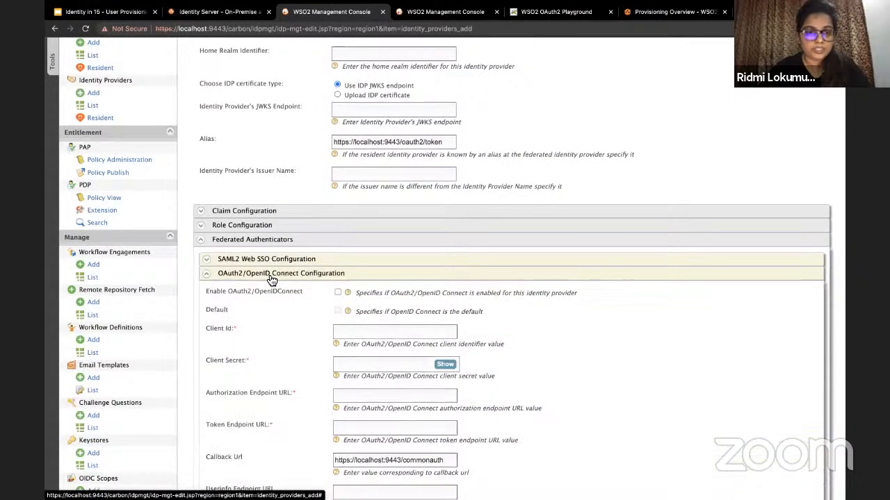
{"action": "scroll", "coordinate": [269, 278], "scroll_direction": "down", "scroll_amount": 3}
{"action": "scroll", "coordinate": [351, 186], "scroll_direction": "down", "scroll_amount": 2}
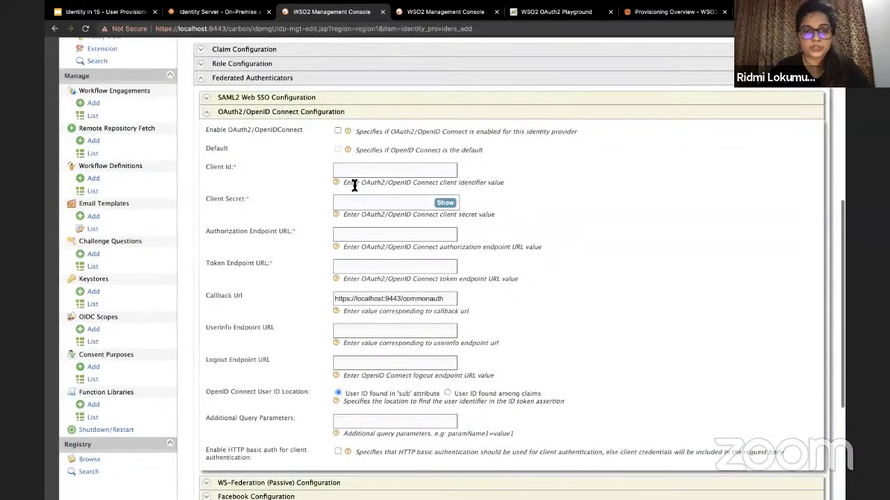
Step: Copy IS2's OAuth client key into the identity provider's Client Id field
{"action": "left_click", "coordinate": [442, 20]}
{"action": "scroll", "coordinate": [276, 289], "scroll_direction": "down", "scroll_amount": 3}
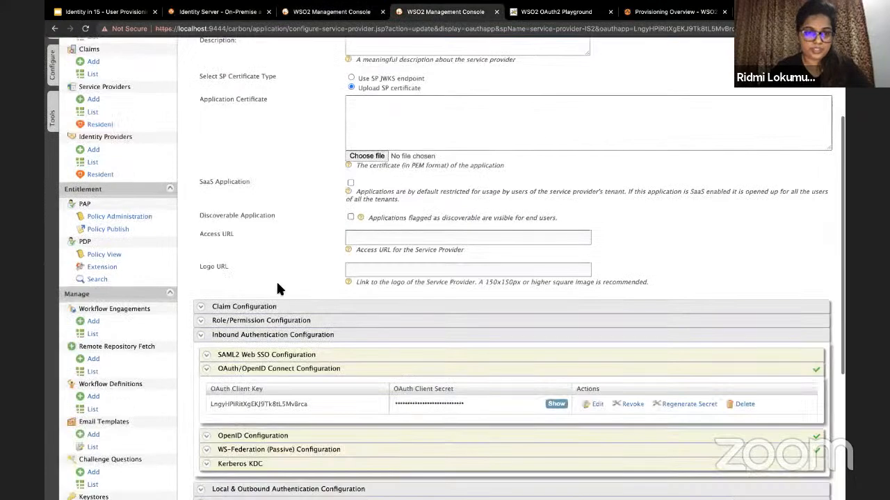
{"action": "scroll", "coordinate": [258, 334], "scroll_direction": "down", "scroll_amount": 2}
{"action": "double_click", "coordinate": [257, 327]}
{"action": "key", "text": "ctrl+c"}
{"action": "left_click", "coordinate": [340, 11]}
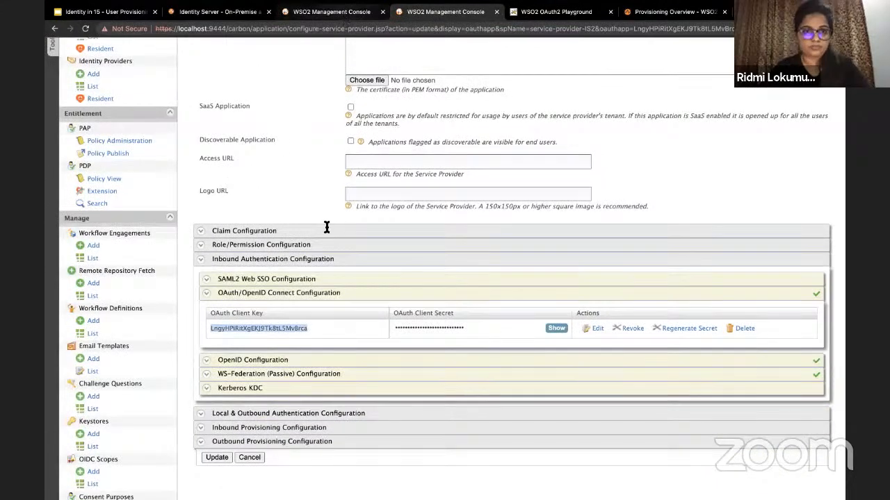
{"action": "left_click", "coordinate": [362, 170]}
{"action": "key", "text": "ctrl+v"}
Step: Copy IS2's OAuth client secret into the identity provider's Client Secret field
{"action": "left_click", "coordinate": [442, 14]}
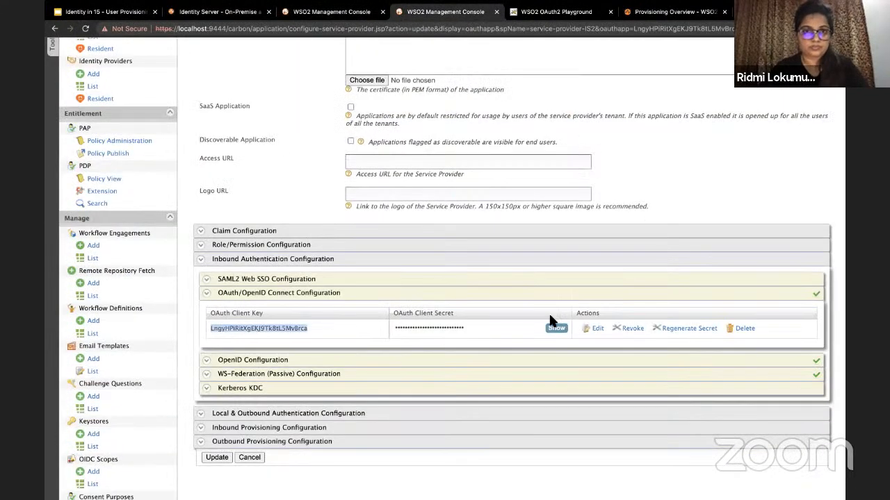
{"action": "left_click", "coordinate": [558, 328]}
{"action": "double_click", "coordinate": [430, 328]}
{"action": "key", "text": "ctrl+c"}
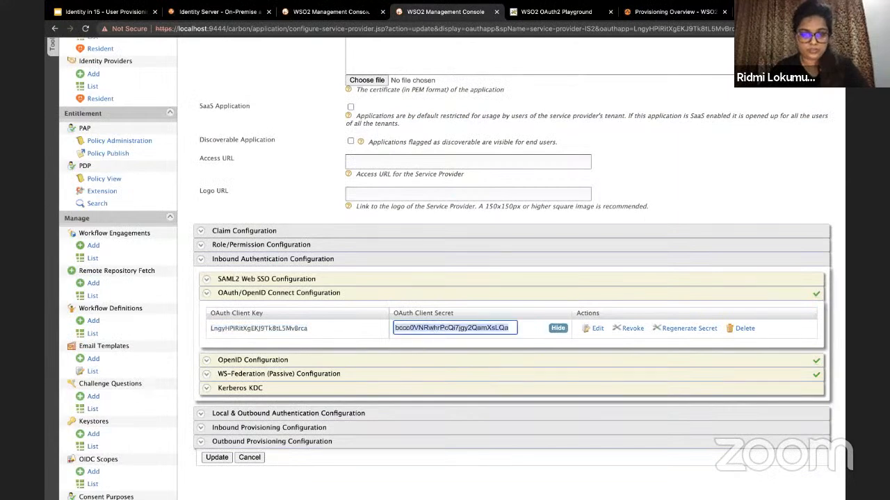
{"action": "left_click", "coordinate": [332, 11]}
{"action": "left_click", "coordinate": [381, 203]}
{"action": "key", "text": "ctrl+v"}
{"action": "left_click", "coordinate": [445, 203]}
Step: Fill in the IS2 authorize and token endpoint URLs on localhost:9444
{"action": "scroll", "coordinate": [395, 145], "scroll_direction": "down", "scroll_amount": 3}
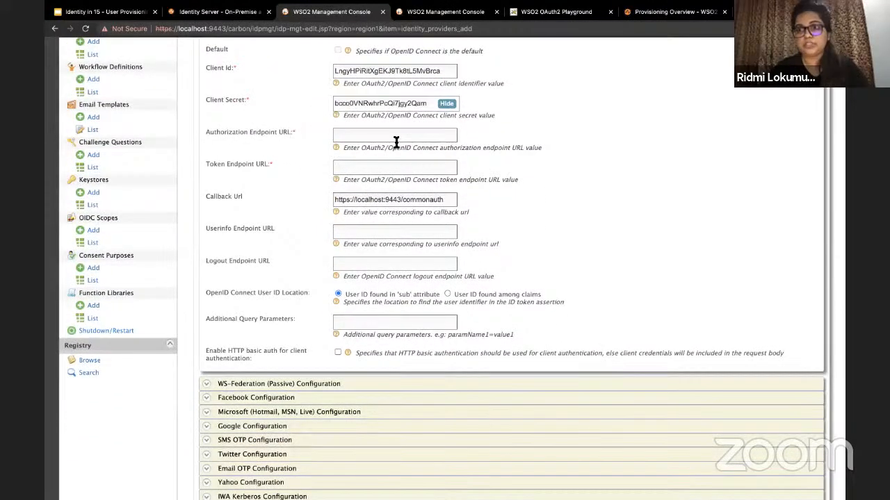
{"action": "left_click", "coordinate": [396, 142]}
{"action": "left_click", "coordinate": [393, 152]}
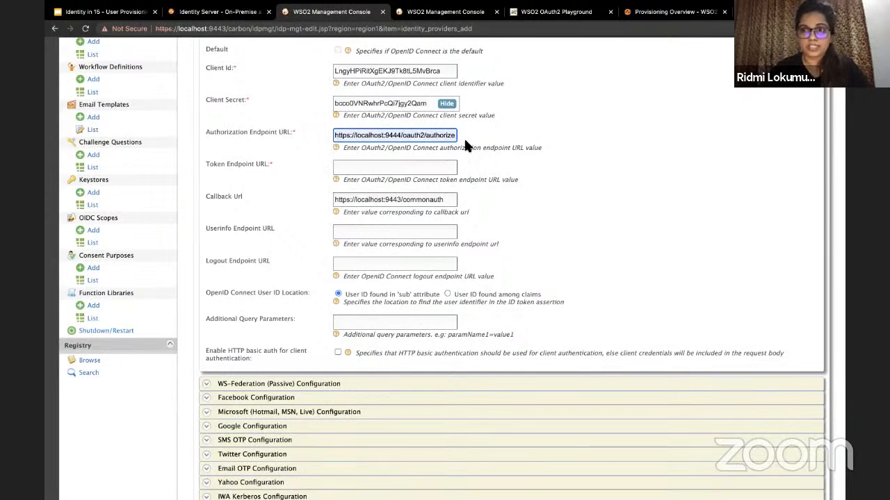
{"action": "left_click", "coordinate": [397, 169]}
{"action": "left_click", "coordinate": [401, 184]}
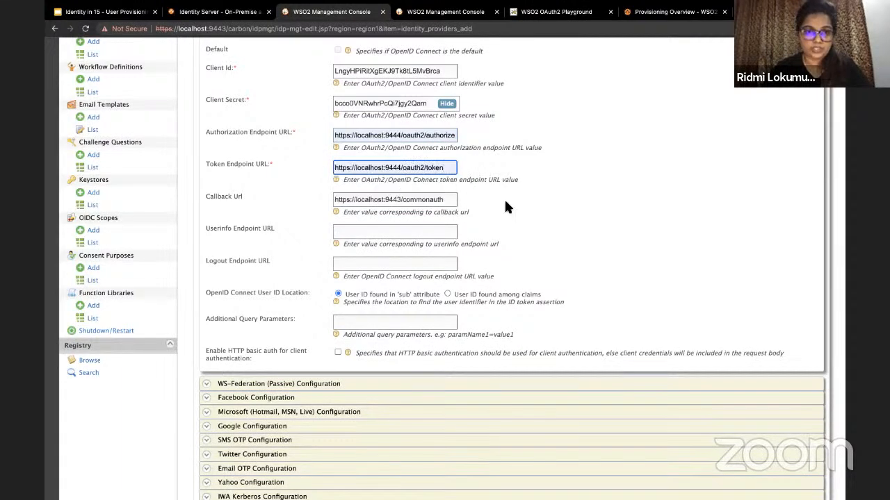
{"action": "scroll", "coordinate": [504, 198], "scroll_direction": "down", "scroll_amount": 3}
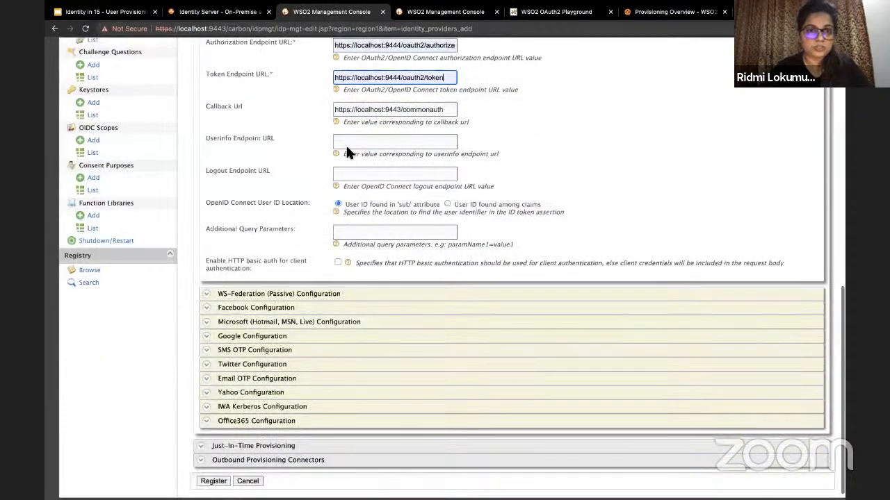
{"action": "scroll", "coordinate": [341, 139], "scroll_direction": "up", "scroll_amount": 6}
{"action": "scroll", "coordinate": [276, 322], "scroll_direction": "down", "scroll_amount": 5}
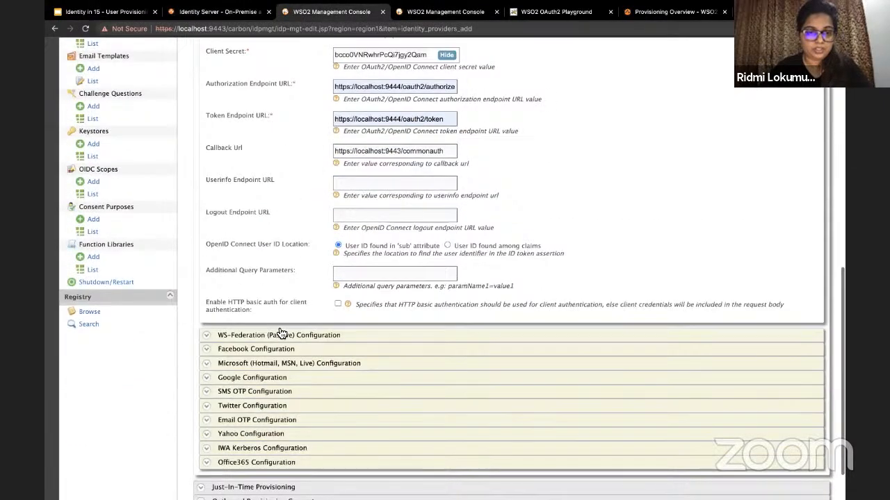
{"action": "left_click", "coordinate": [248, 435]}
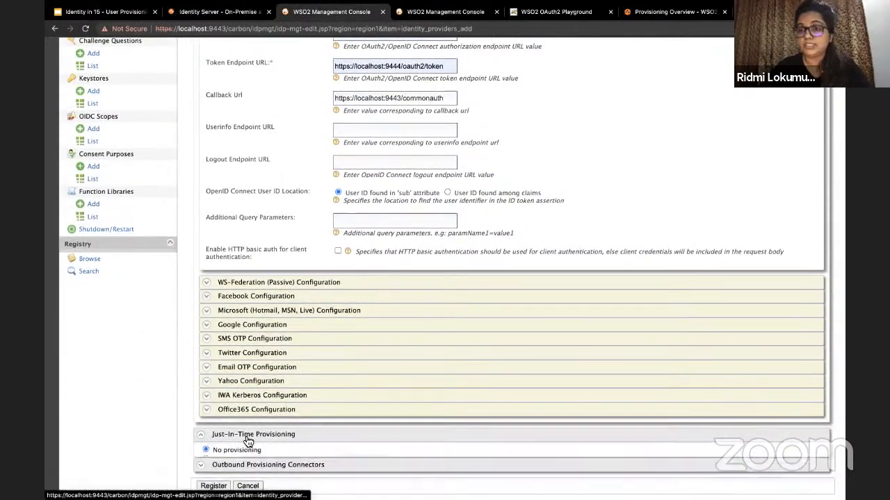
Step: Set silent provisioning to the PRIMARY user store, register, and dismiss the duplicate-name error
{"action": "scroll", "coordinate": [249, 438], "scroll_direction": "down", "scroll_amount": 3}
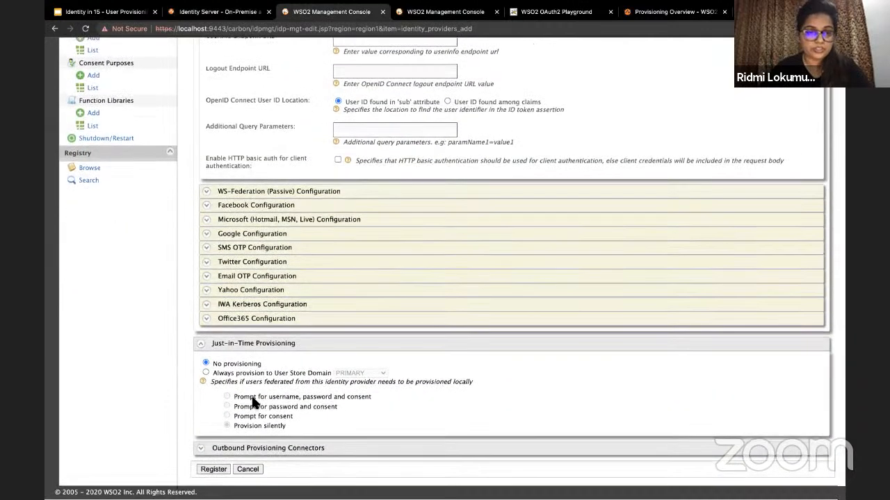
{"action": "left_click", "coordinate": [206, 374]}
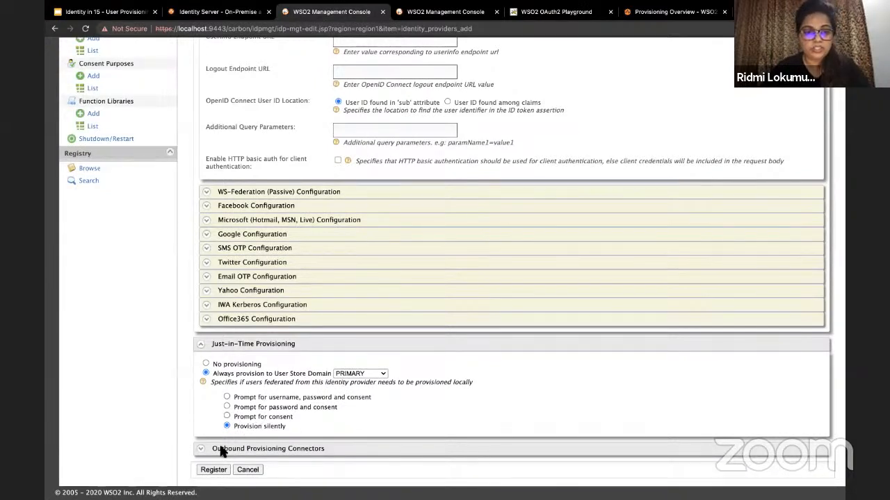
{"action": "left_click", "coordinate": [207, 470]}
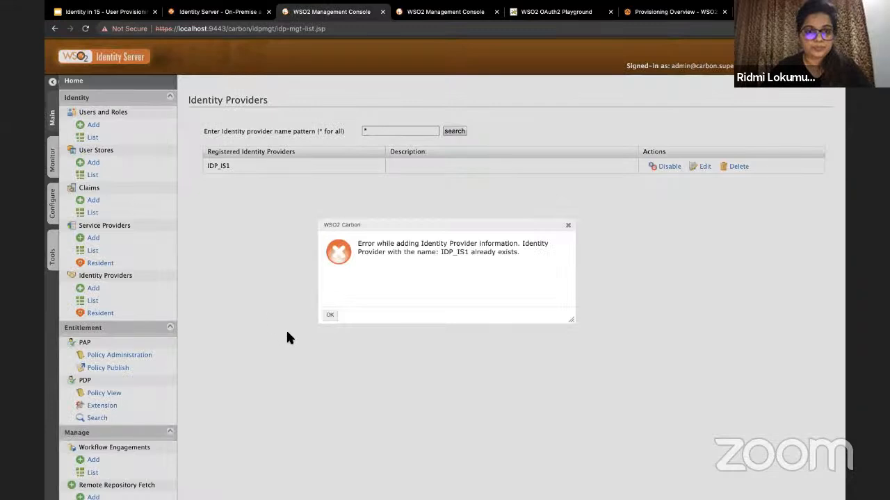
{"action": "left_click", "coordinate": [328, 315]}
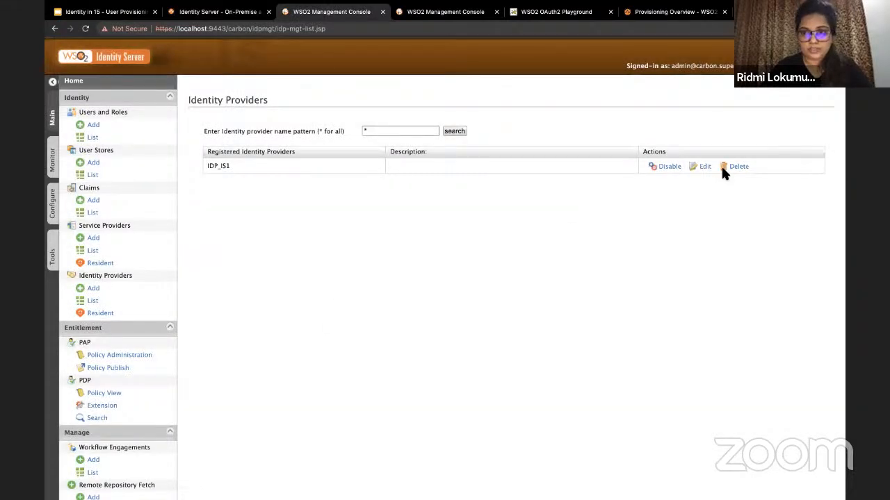
Step: Start a new identity provider named Identity-provider-IS1 and open its OAuth2/OpenID Connect settings
{"action": "left_click", "coordinate": [104, 292]}
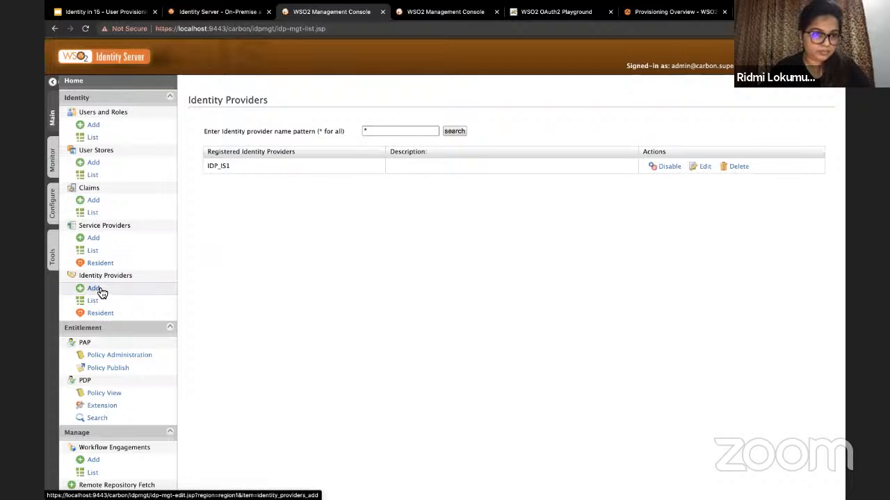
{"action": "left_click", "coordinate": [398, 133]}
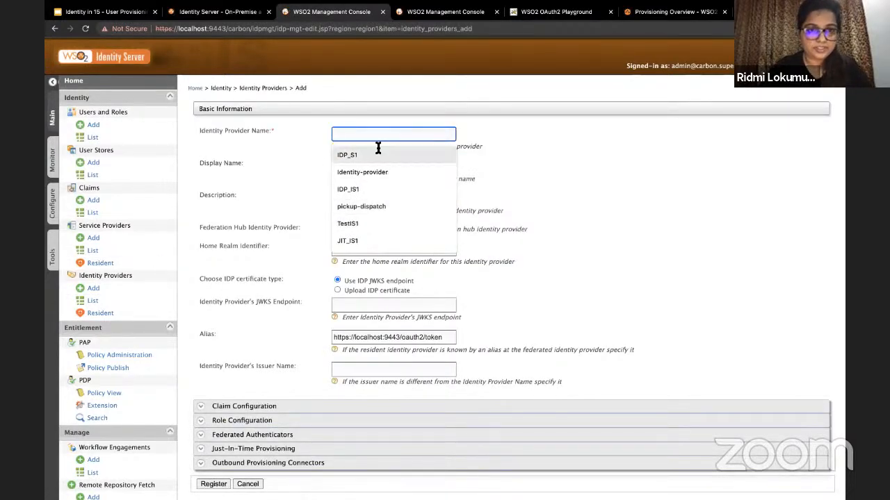
{"action": "type", "text": "Ide"}
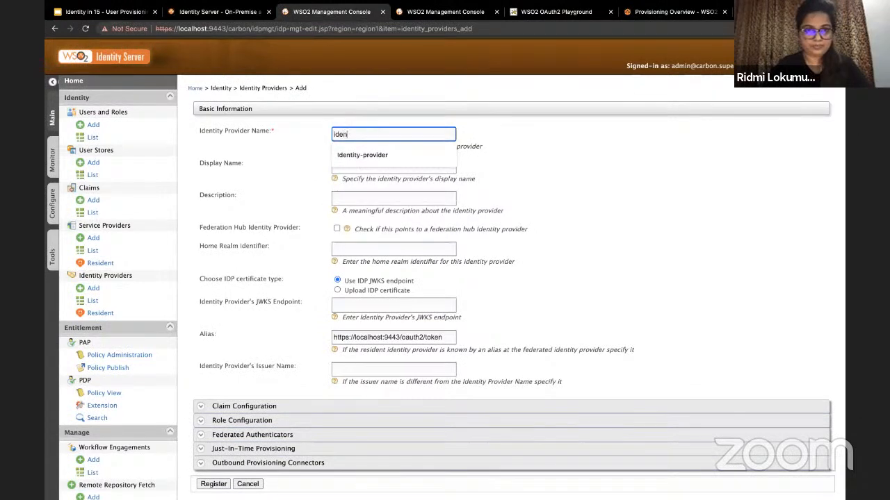
{"action": "left_click", "coordinate": [376, 153]}
{"action": "type", "text": "-IS1"}
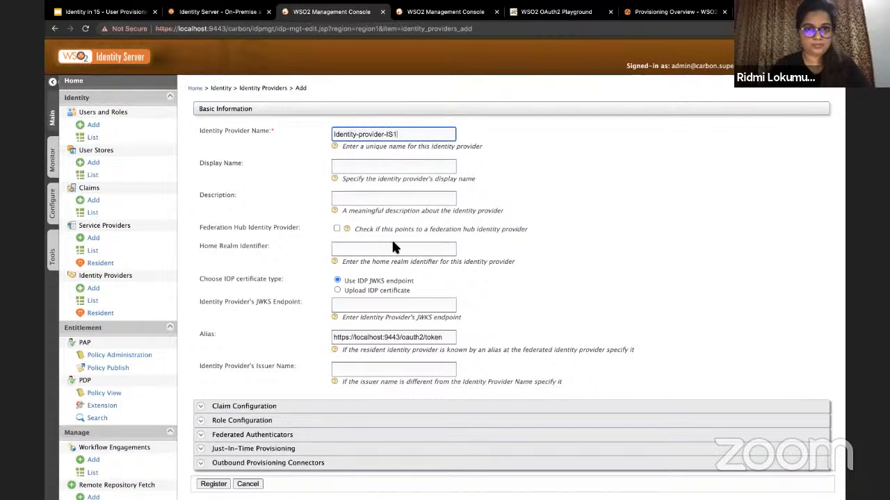
{"action": "scroll", "coordinate": [392, 238], "scroll_direction": "down", "scroll_amount": 5}
{"action": "left_click", "coordinate": [280, 263]}
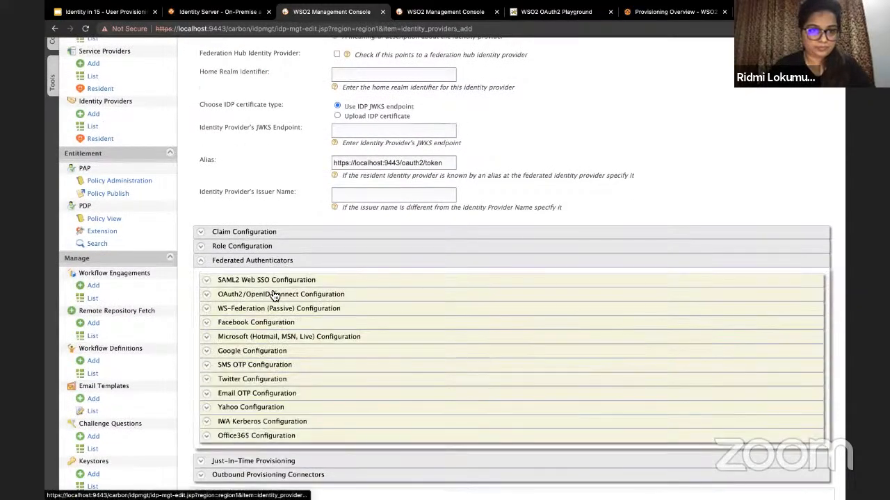
{"action": "left_click", "coordinate": [273, 294]}
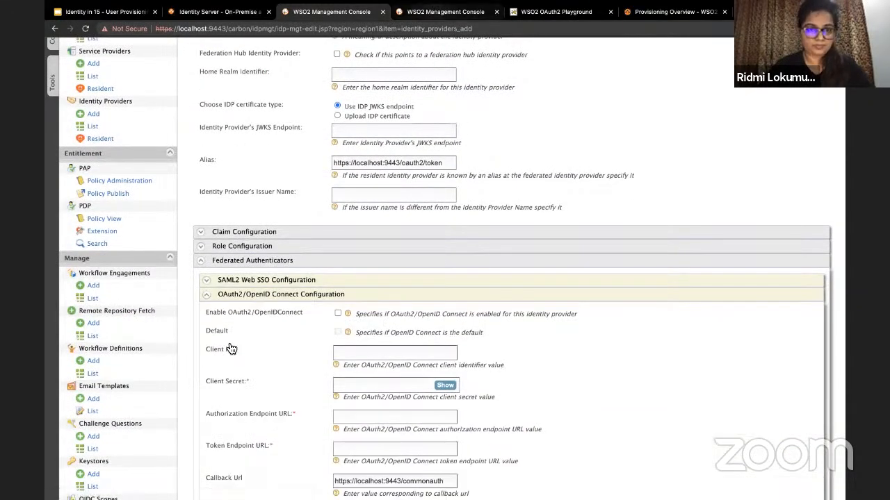
Step: Paste IS2's OAuth client key and client secret into the Client Id and Secret fields
{"action": "left_click", "coordinate": [438, 12]}
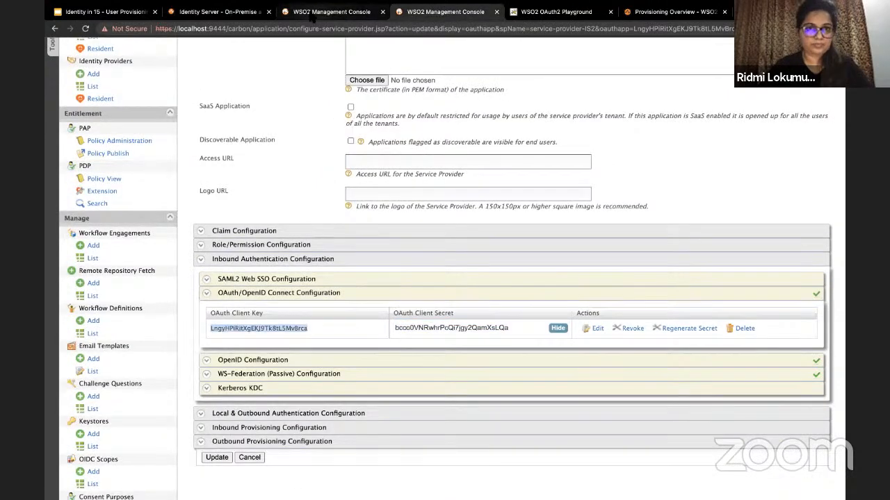
{"action": "left_click", "coordinate": [332, 12]}
{"action": "left_click", "coordinate": [353, 353]}
{"action": "key", "text": "super+v"}
{"action": "scroll", "coordinate": [353, 347], "scroll_direction": "down", "scroll_amount": 5}
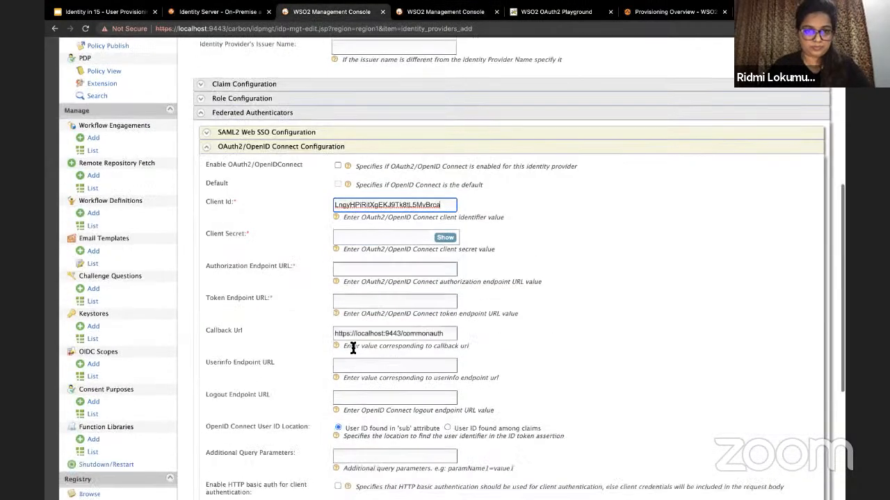
{"action": "left_click", "coordinate": [438, 12]}
{"action": "double_click", "coordinate": [504, 328]}
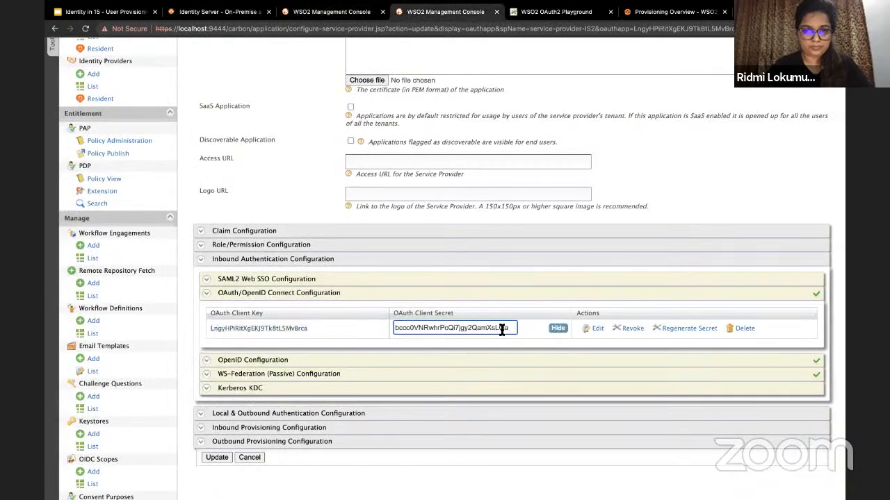
{"action": "key", "text": "super+c"}
{"action": "left_click", "coordinate": [341, 14]}
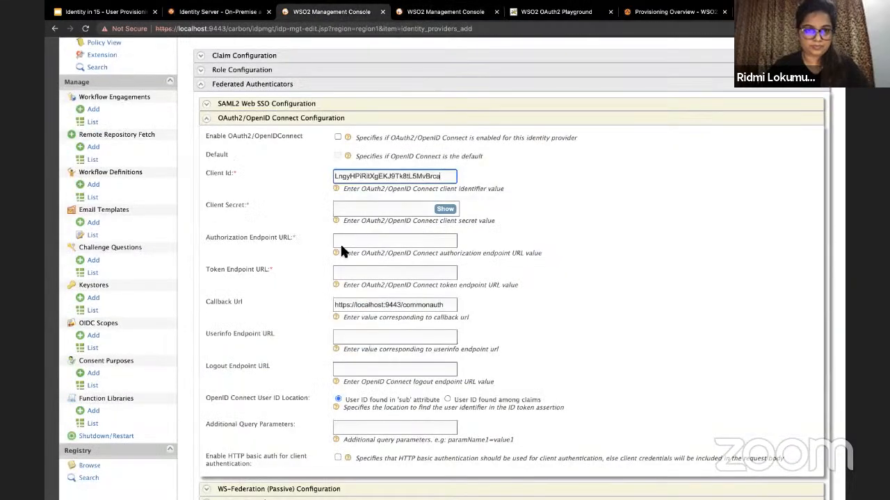
{"action": "left_click", "coordinate": [357, 210]}
{"action": "key", "text": "super+v"}
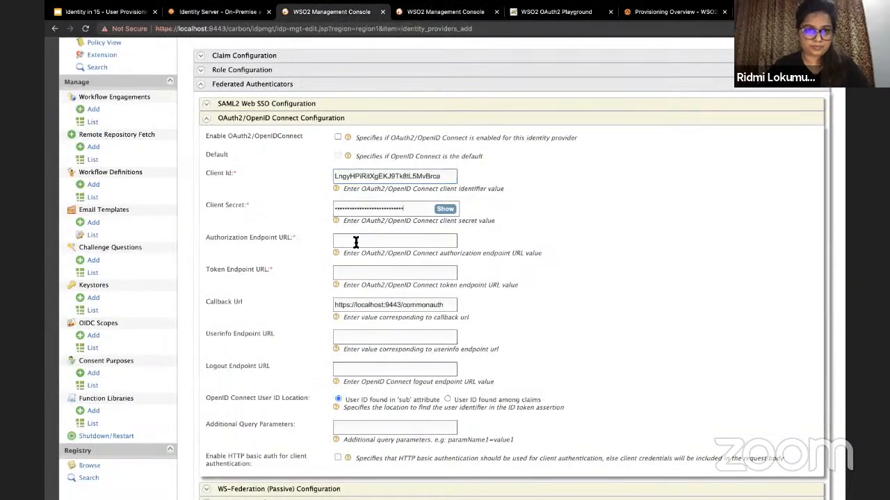
Step: Fill in the IS2 authorize and token endpoint URLs and enable OAuth2/OpenID Connect
{"action": "left_click", "coordinate": [357, 240]}
{"action": "left_click", "coordinate": [357, 258]}
{"action": "left_click", "coordinate": [358, 273]}
{"action": "left_click", "coordinate": [366, 294]}
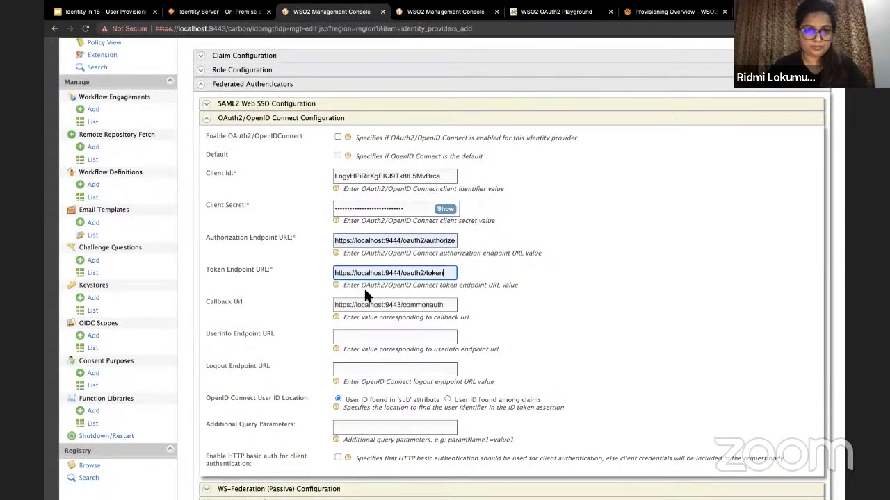
{"action": "scroll", "coordinate": [389, 292], "scroll_direction": "down", "scroll_amount": 3}
{"action": "scroll", "coordinate": [341, 141], "scroll_direction": "up", "scroll_amount": 3}
{"action": "left_click", "coordinate": [338, 126]}
{"action": "scroll", "coordinate": [304, 286], "scroll_direction": "down", "scroll_amount": 5}
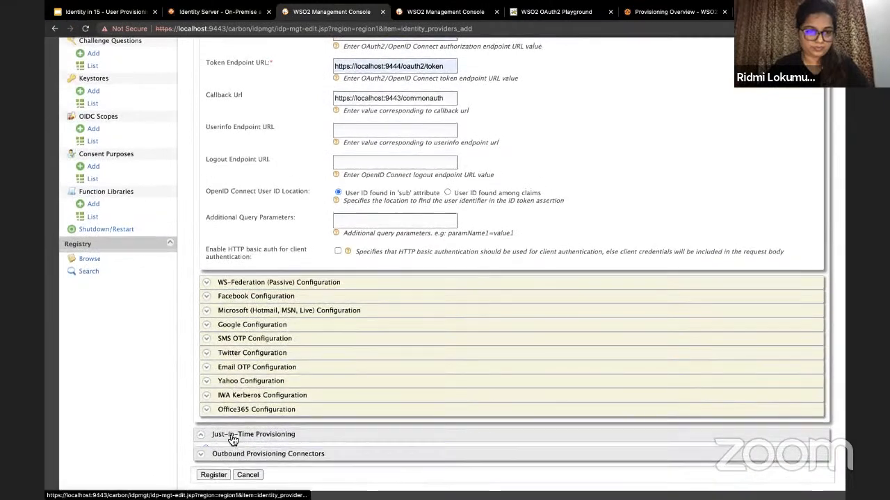
Step: Set just-in-time provisioning to always provision into PRIMARY and register Identity-provider-IS1
{"action": "left_click", "coordinate": [232, 436]}
{"action": "scroll", "coordinate": [202, 366], "scroll_direction": "down", "scroll_amount": 3}
{"action": "left_click", "coordinate": [205, 370]}
{"action": "left_click", "coordinate": [213, 470]}
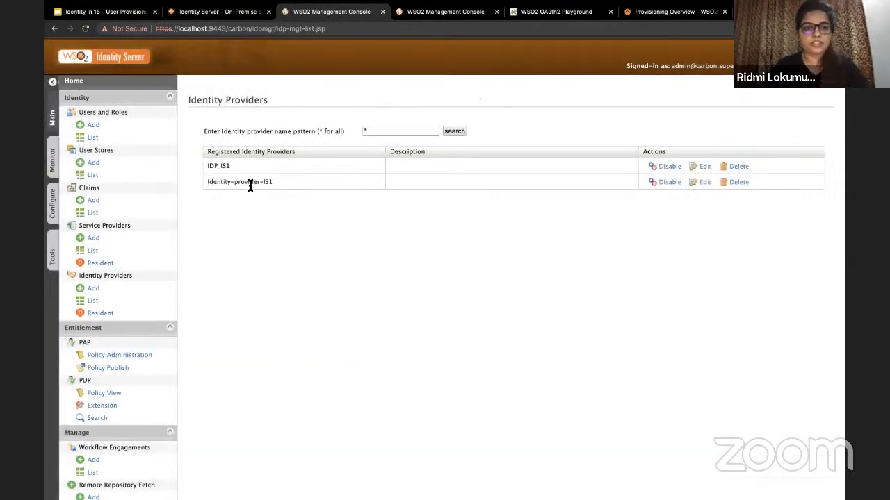
Step: Delete the old playground service provider from the Service Providers list
{"action": "left_click", "coordinate": [117, 239]}
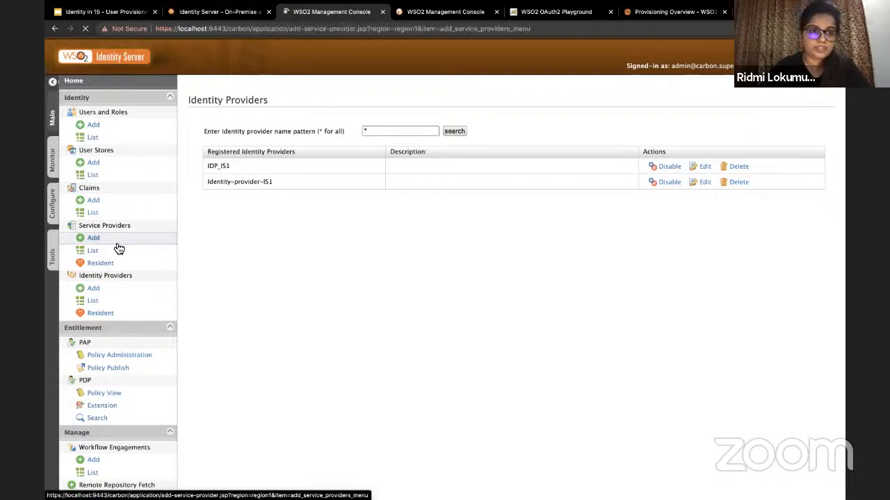
{"action": "left_click", "coordinate": [302, 202]}
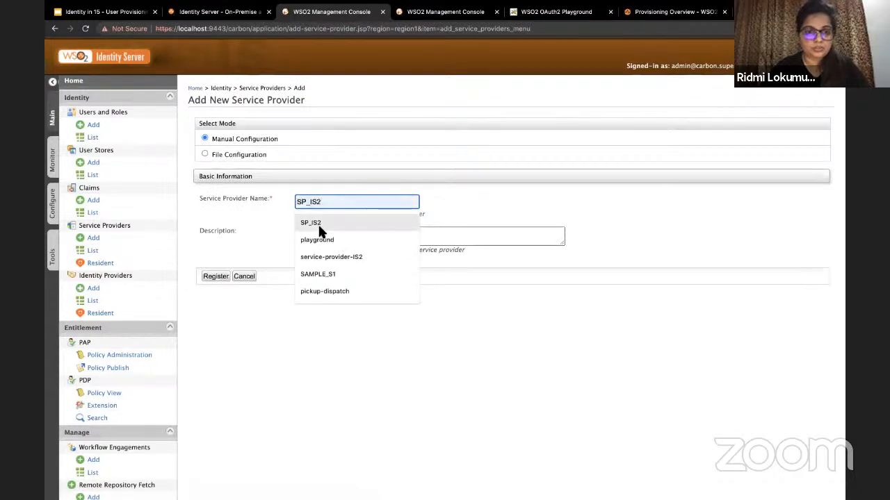
{"action": "left_click", "coordinate": [122, 252]}
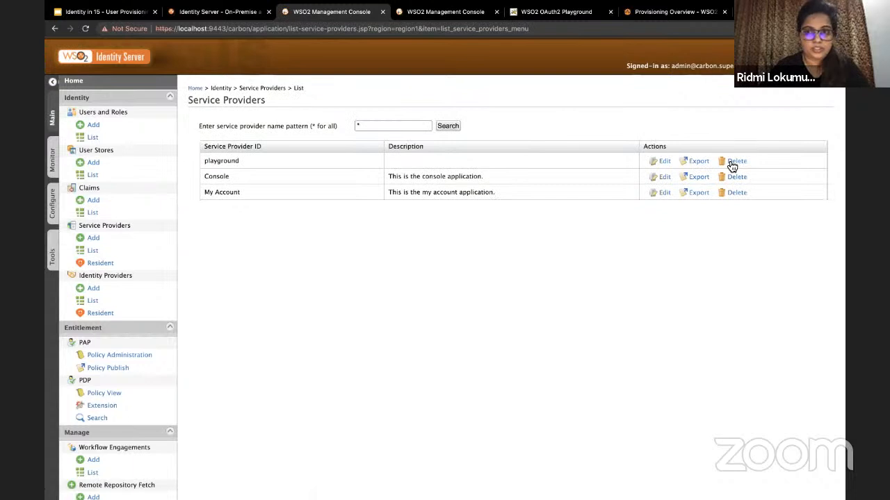
{"action": "left_click", "coordinate": [737, 161]}
{"action": "left_click", "coordinate": [342, 306]}
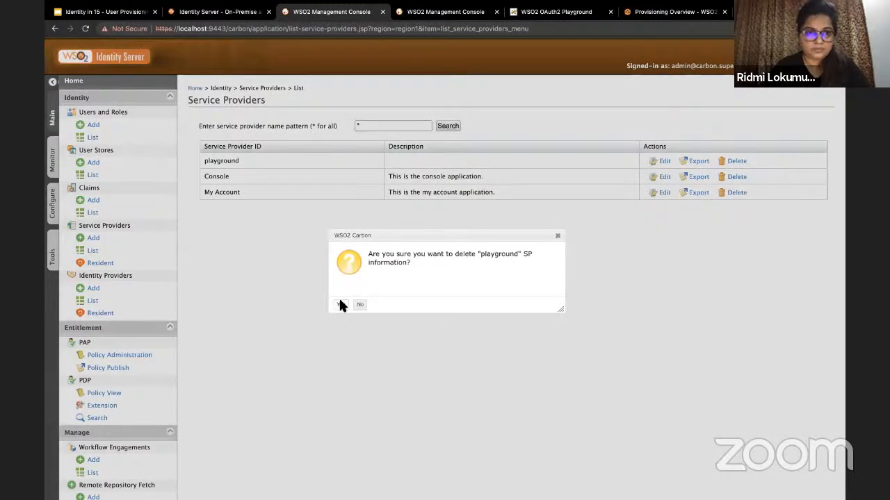
Step: Register a new service provider named playground
{"action": "left_click", "coordinate": [127, 237]}
{"action": "left_click", "coordinate": [337, 203]}
{"action": "left_click", "coordinate": [332, 235]}
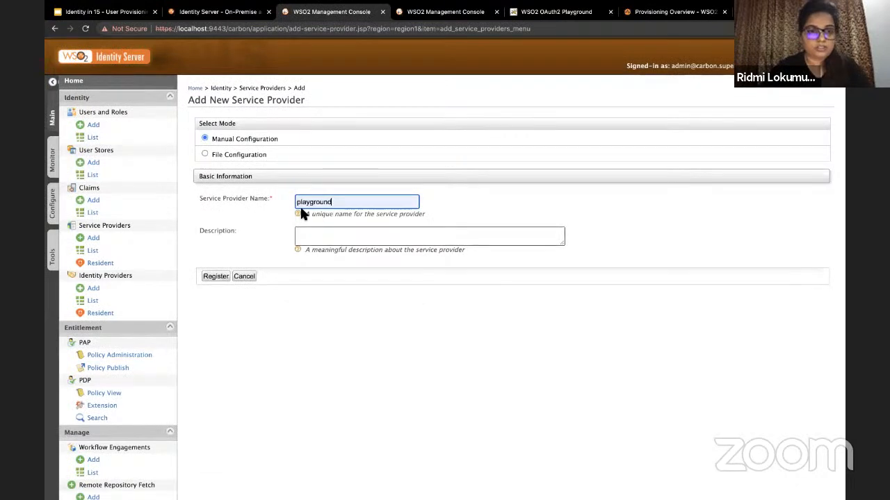
{"action": "left_click", "coordinate": [216, 277]}
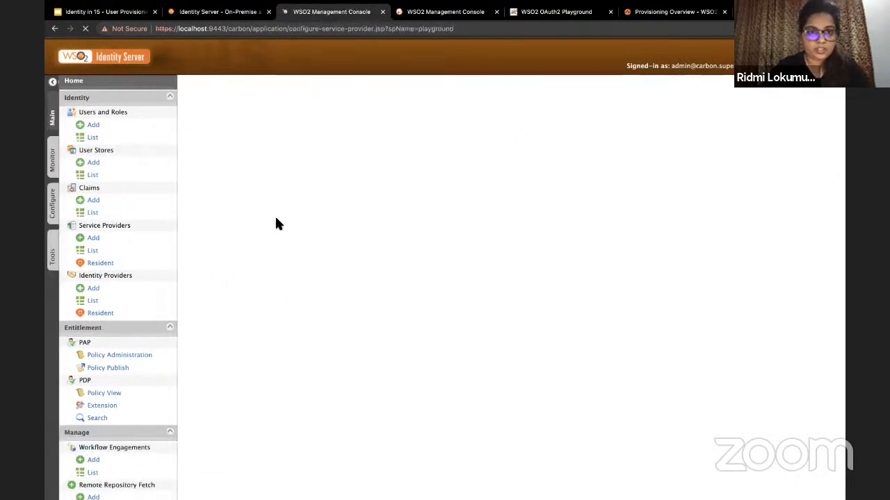
{"action": "scroll", "coordinate": [277, 299], "scroll_direction": "down", "scroll_amount": 3}
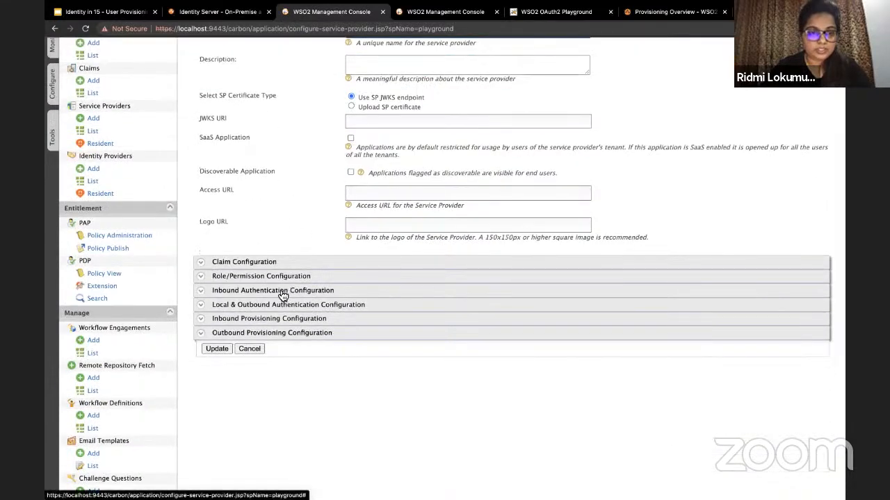
Step: Bring up the OAuth/OpenID Connect configuration under Inbound Authentication
{"action": "left_click", "coordinate": [281, 291]}
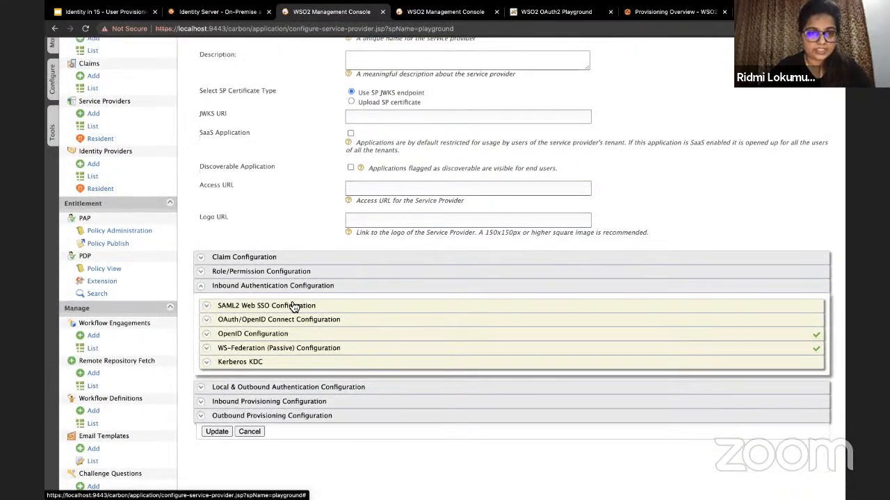
{"action": "scroll", "coordinate": [295, 303], "scroll_direction": "down", "scroll_amount": 1}
{"action": "left_click", "coordinate": [297, 297]}
{"action": "scroll", "coordinate": [293, 312], "scroll_direction": "down", "scroll_amount": 1}
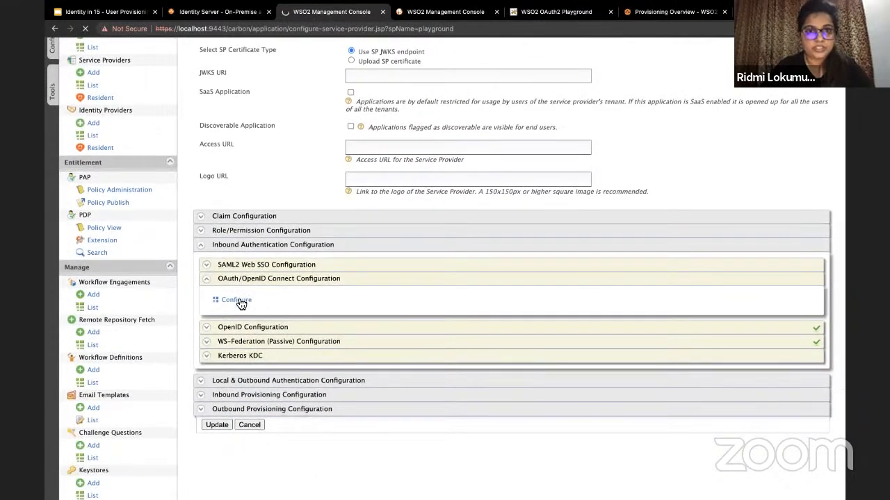
{"action": "scroll", "coordinate": [241, 304], "scroll_direction": "down", "scroll_amount": 4}
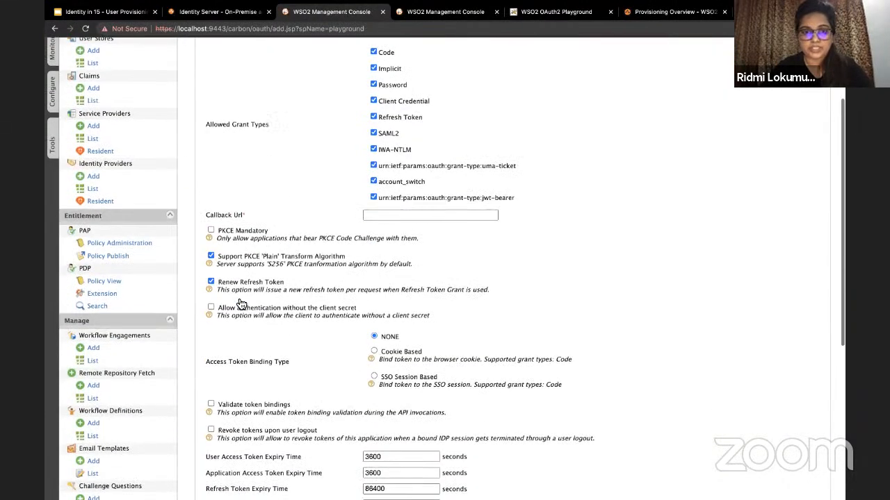
{"action": "left_click", "coordinate": [388, 216]}
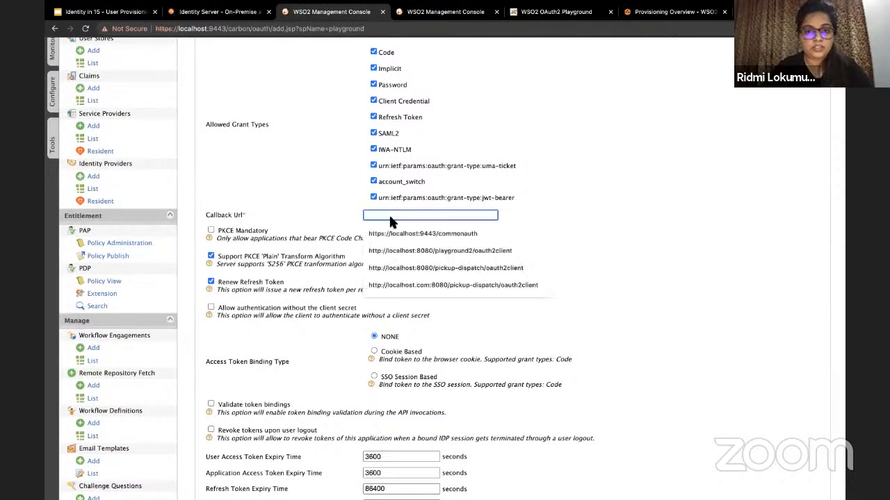
{"action": "left_click", "coordinate": [400, 251]}
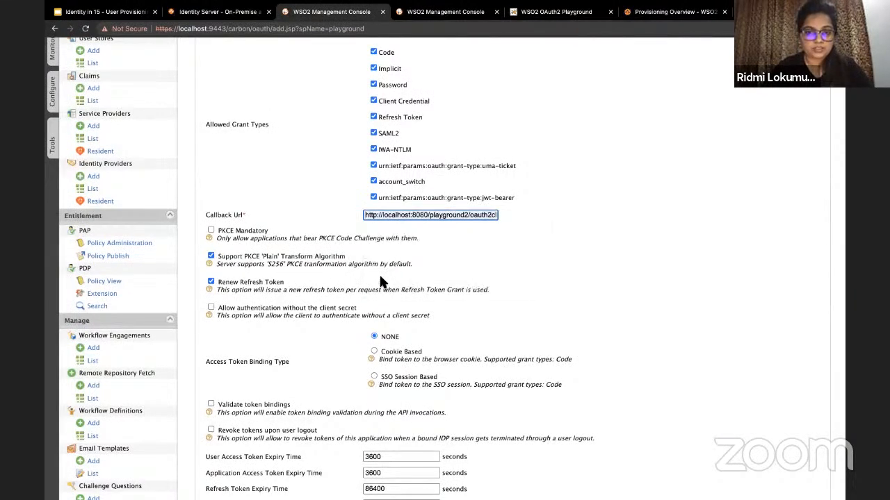
{"action": "scroll", "coordinate": [378, 276], "scroll_direction": "down", "scroll_amount": 5}
{"action": "left_click", "coordinate": [206, 464]}
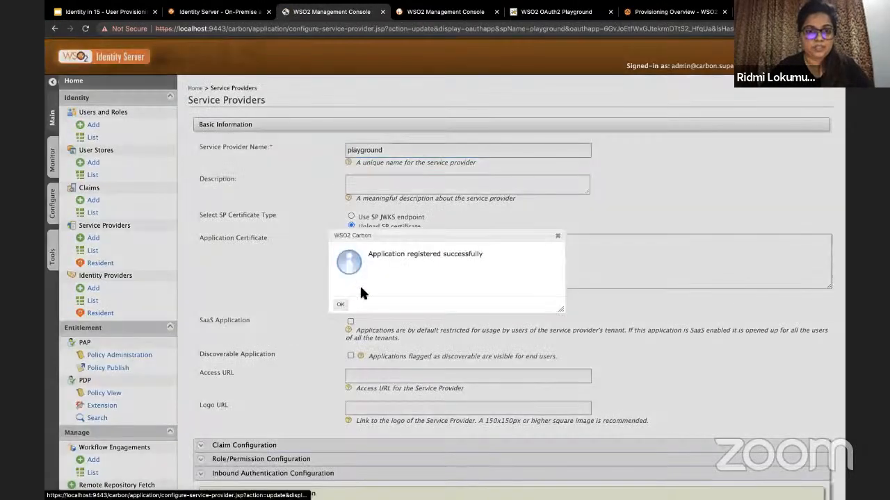
{"action": "left_click", "coordinate": [340, 304]}
{"action": "scroll", "coordinate": [308, 329], "scroll_direction": "down", "scroll_amount": 5}
{"action": "scroll", "coordinate": [311, 335], "scroll_direction": "down", "scroll_amount": 4}
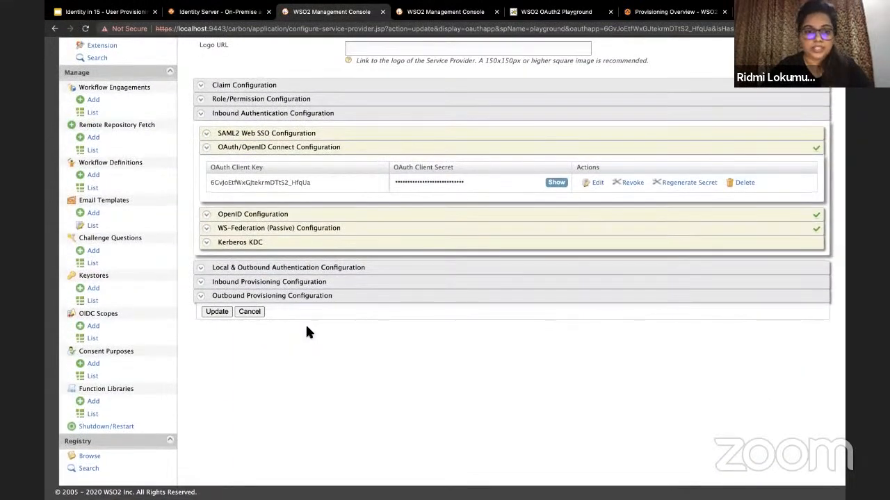
Step: Set playground to Federated Authentication via identity-provider-IS1 and update it
{"action": "left_click", "coordinate": [325, 269]}
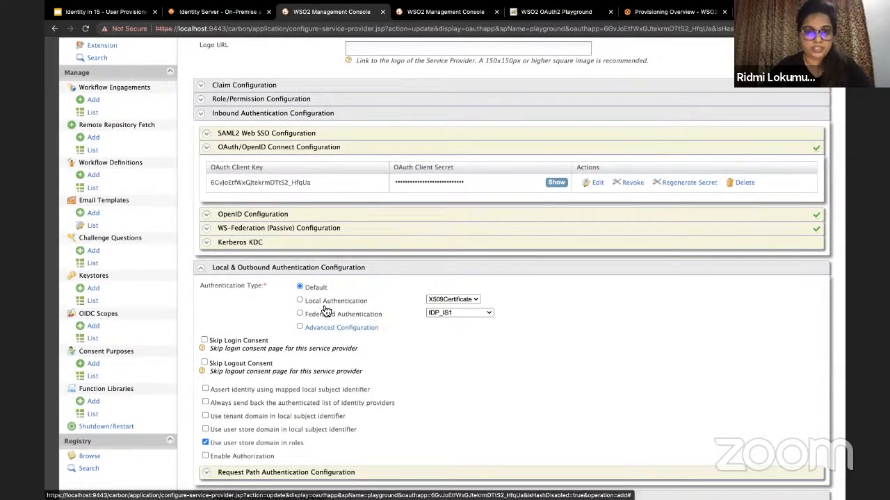
{"action": "scroll", "coordinate": [326, 310], "scroll_direction": "down", "scroll_amount": 2}
{"action": "left_click", "coordinate": [300, 253]}
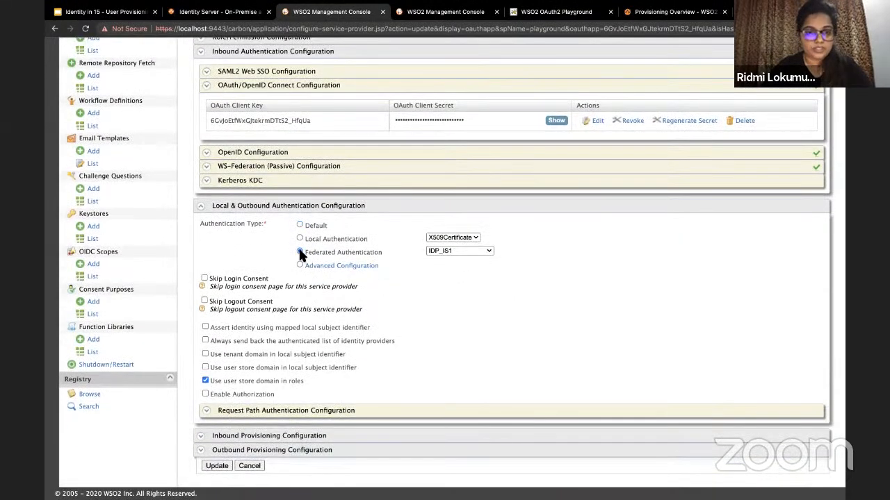
{"action": "left_click", "coordinate": [462, 249]}
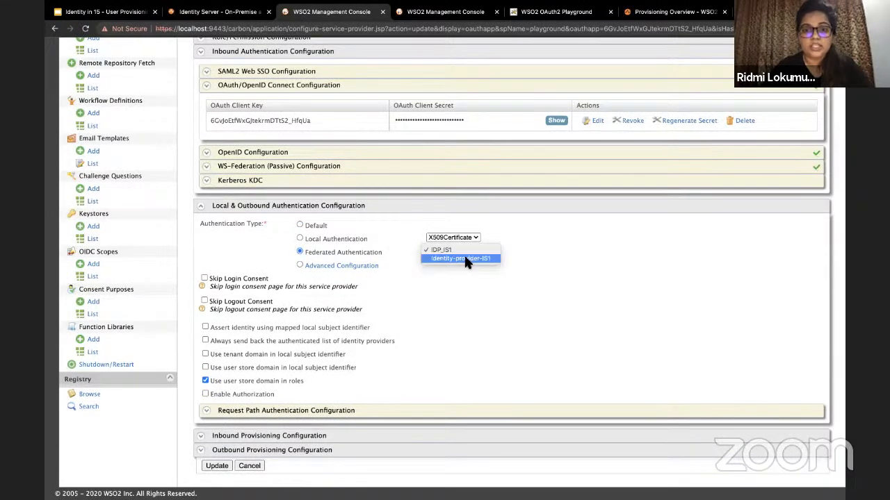
{"action": "left_click", "coordinate": [464, 260]}
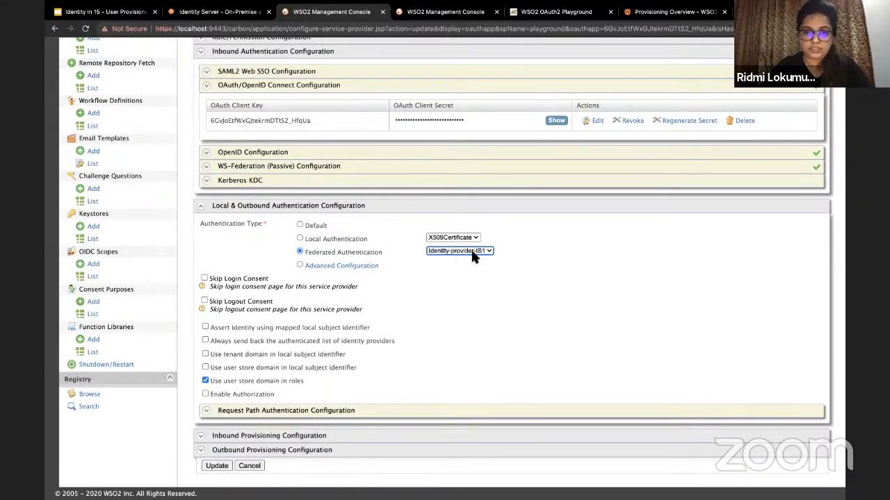
{"action": "scroll", "coordinate": [426, 274], "scroll_direction": "down", "scroll_amount": 1}
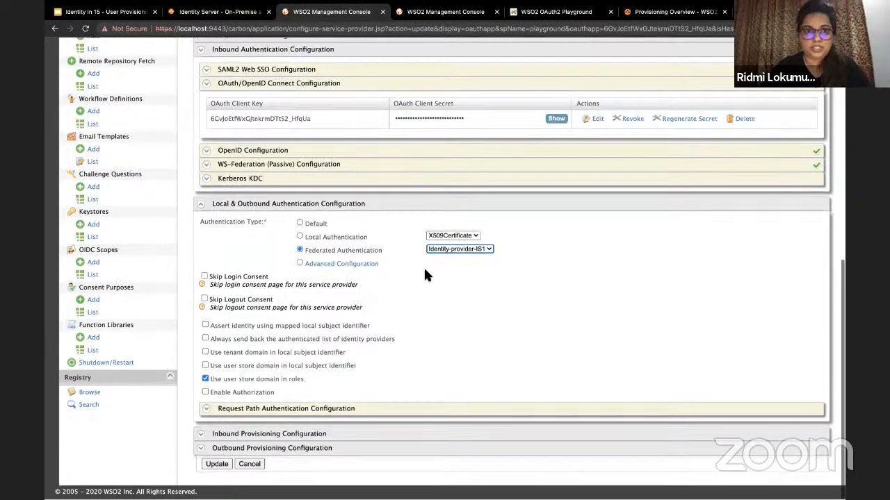
{"action": "left_click", "coordinate": [214, 466]}
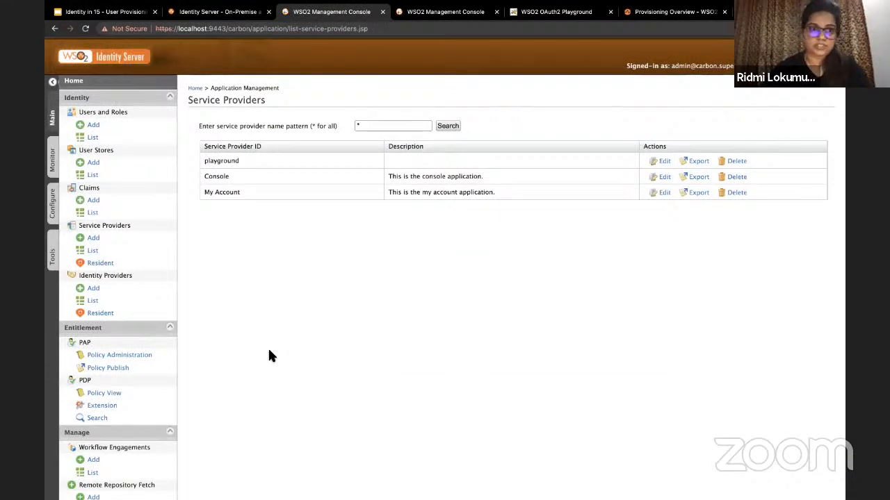
Step: Sign into the port 9444 console with the admin credentials and view its Users list
{"action": "left_click", "coordinate": [438, 14]}
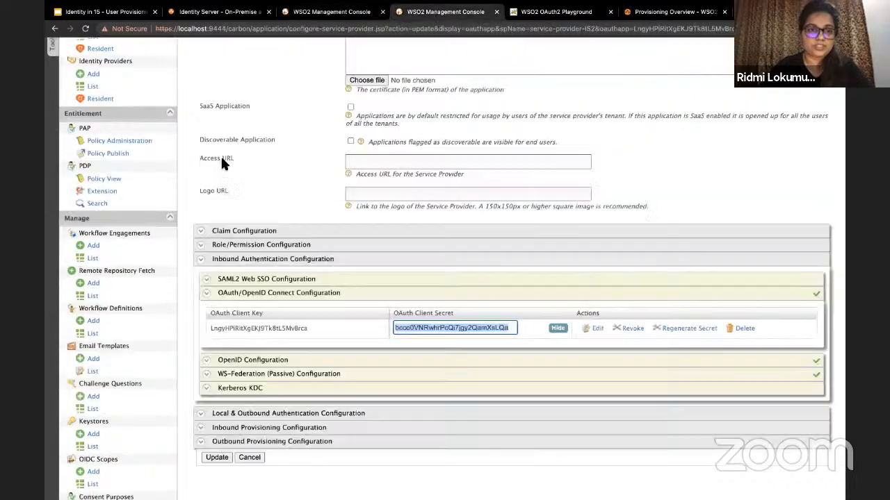
{"action": "scroll", "coordinate": [208, 161], "scroll_direction": "up", "scroll_amount": 5}
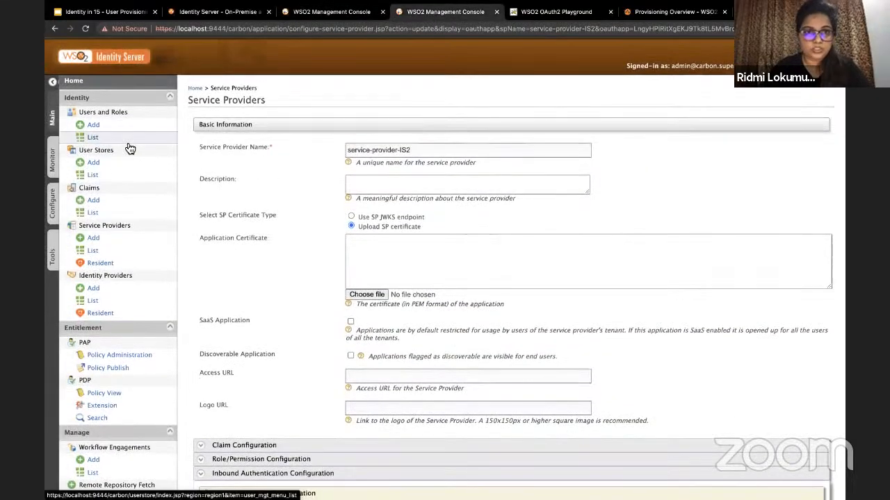
{"action": "left_click", "coordinate": [127, 143]}
{"action": "type", "text": "a"}
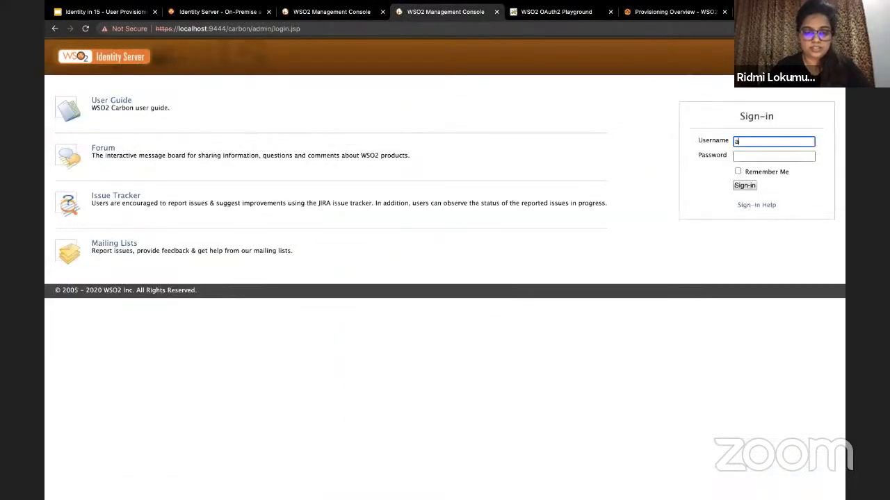
{"action": "type", "text": "dmin"}
{"action": "key", "text": "Tab"}
{"action": "type", "text": "ad"}
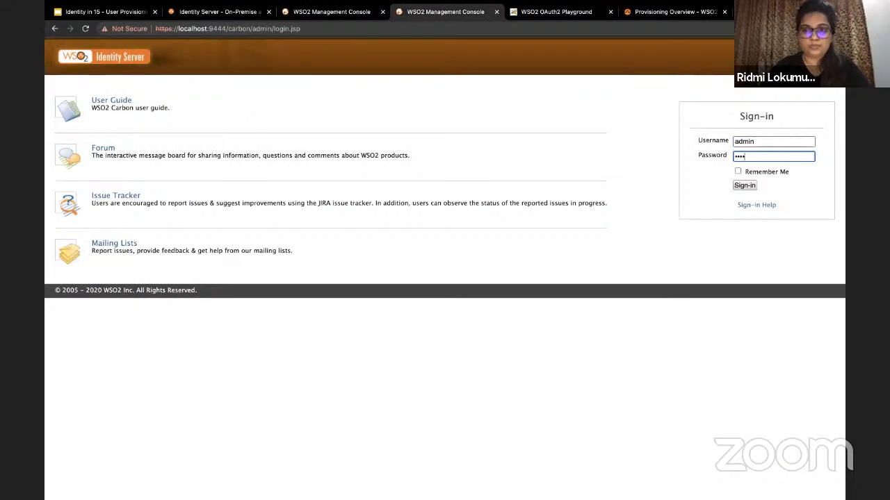
{"action": "type", "text": "min"}
{"action": "key", "text": "Return"}
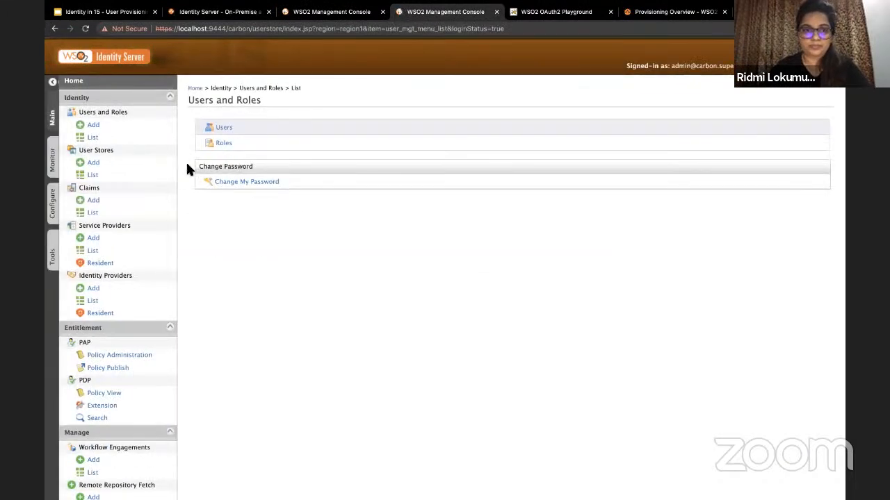
{"action": "left_click", "coordinate": [222, 127]}
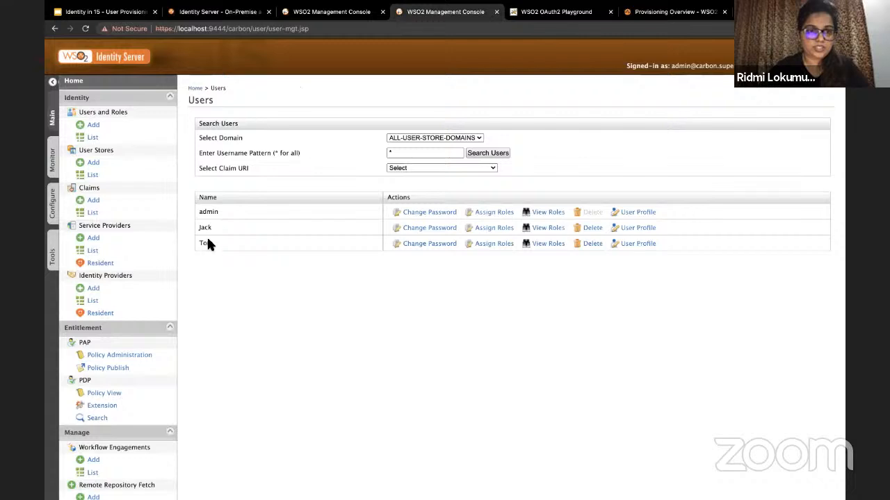
Step: Sign into the port 9443 console as admin and check its Users list
{"action": "left_click", "coordinate": [342, 19]}
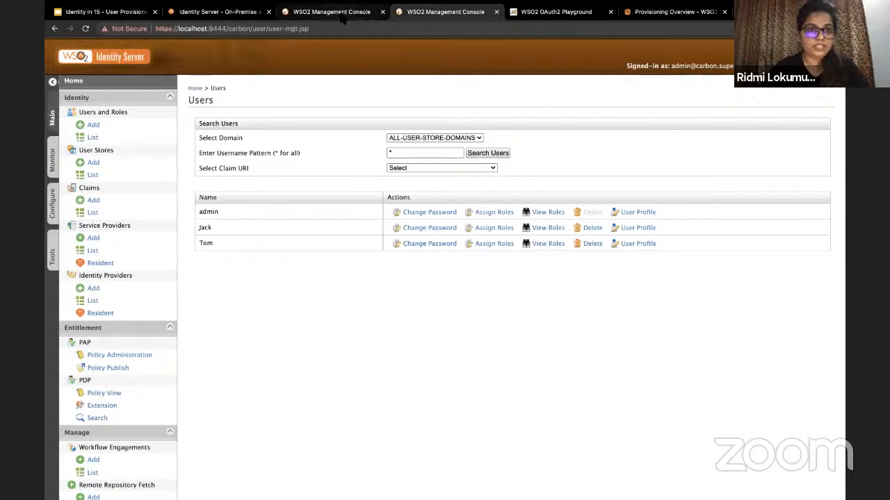
{"action": "left_click", "coordinate": [126, 140]}
{"action": "type", "text": "admin"}
{"action": "key", "text": "Tab"}
{"action": "type", "text": "admin"}
{"action": "key", "text": "Return"}
{"action": "left_click", "coordinate": [226, 132]}
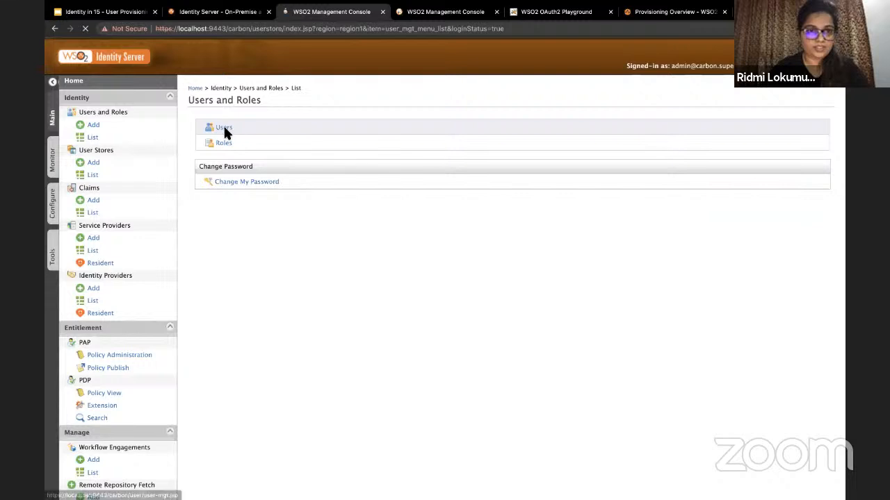
Step: Head for Add Users and Roles on the 9444 console, dismissing a failed sign-in
{"action": "left_click", "coordinate": [439, 12]}
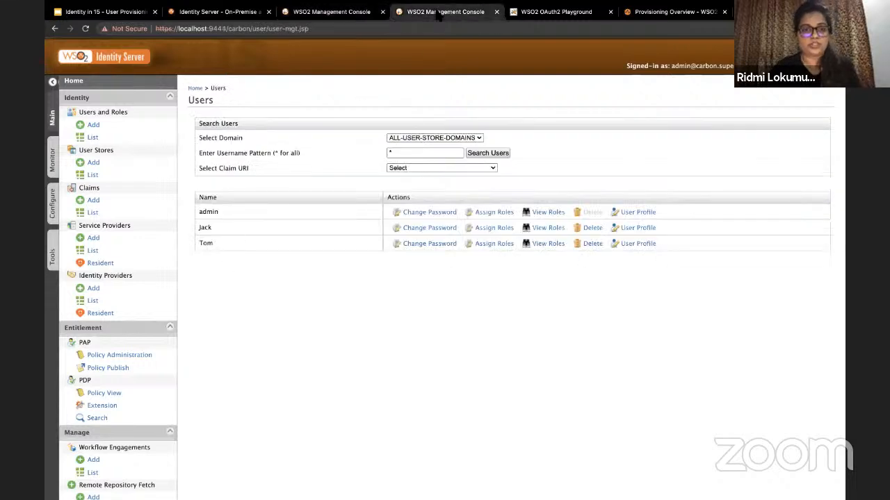
{"action": "left_click", "coordinate": [120, 133]}
{"action": "type", "text": "admin"}
{"action": "key", "text": "Tab"}
{"action": "type", "text": "admin"}
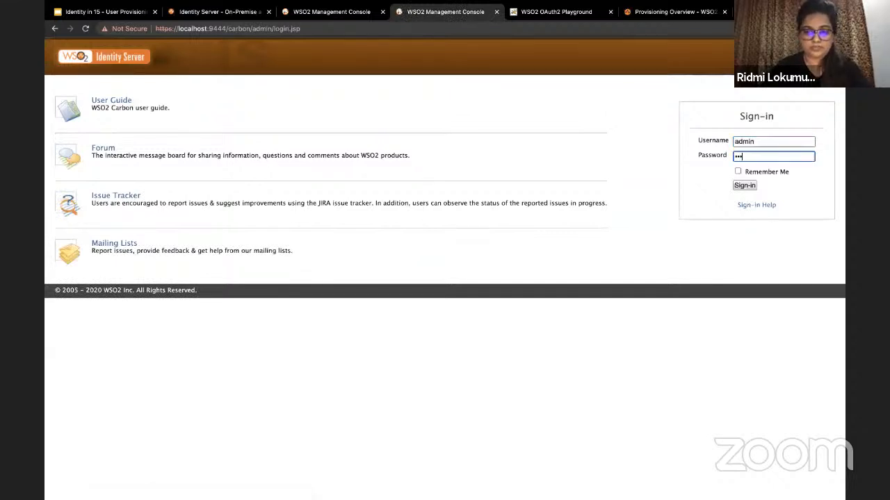
{"action": "key", "text": "Return"}
{"action": "left_click", "coordinate": [339, 306]}
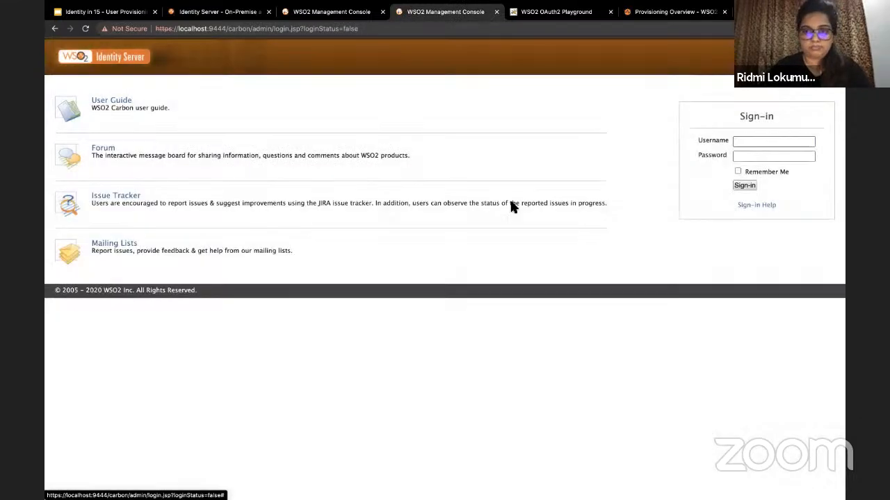
Step: Retry the admin sign-in, correcting the mistyped password, to reach Add Users and Roles
{"action": "left_click", "coordinate": [759, 141]}
{"action": "type", "text": "admin"}
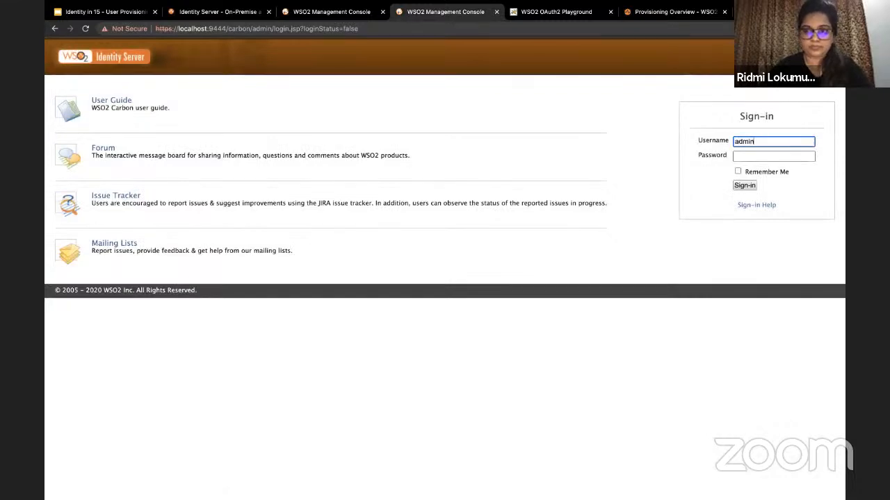
{"action": "key", "text": "Tab"}
{"action": "type", "text": "admi"}
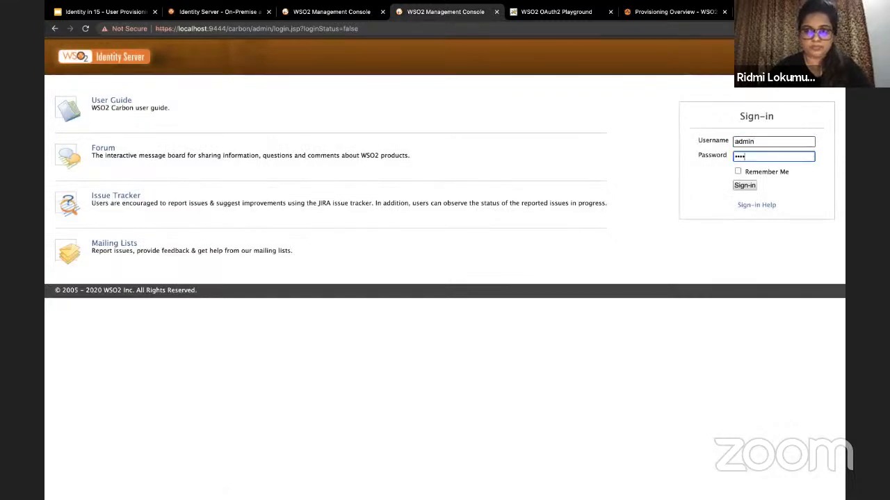
{"action": "key", "text": "BackSpace"}
{"action": "key", "text": "BackSpace"}
{"action": "key", "text": "BackSpace"}
{"action": "key", "text": "BackSpace"}
{"action": "type", "text": "admin"}
{"action": "key", "text": "Return"}
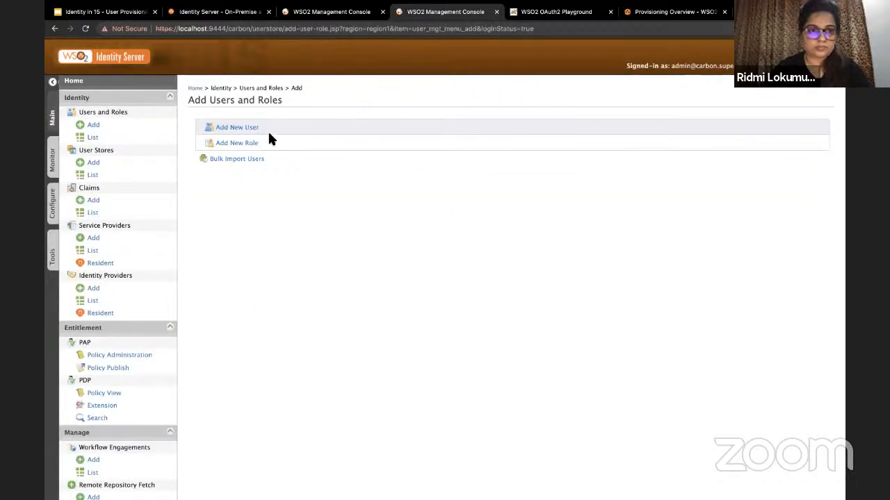
Step: Add a PRIMARY-domain user with a username and password, confirm, and select it in the list
{"action": "left_click", "coordinate": [252, 135]}
{"action": "left_click", "coordinate": [351, 173]}
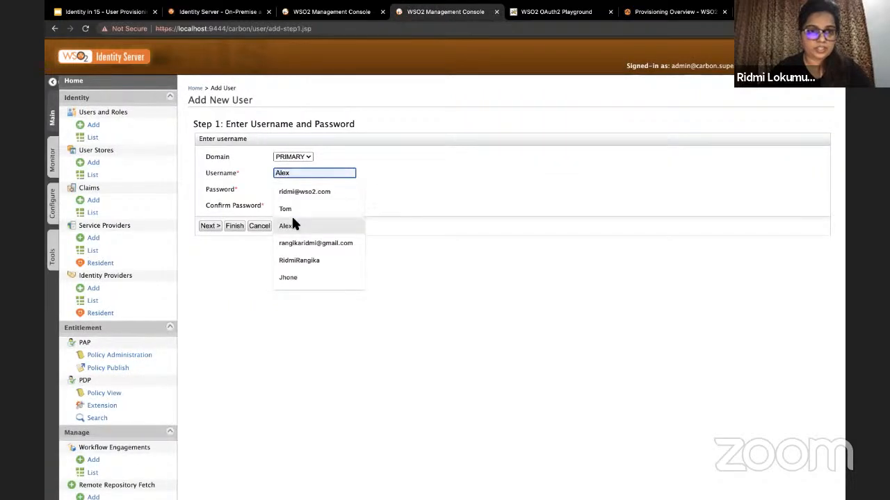
{"action": "left_click", "coordinate": [299, 222]}
{"action": "left_click", "coordinate": [299, 189]}
{"action": "type", "text": "alex12345"}
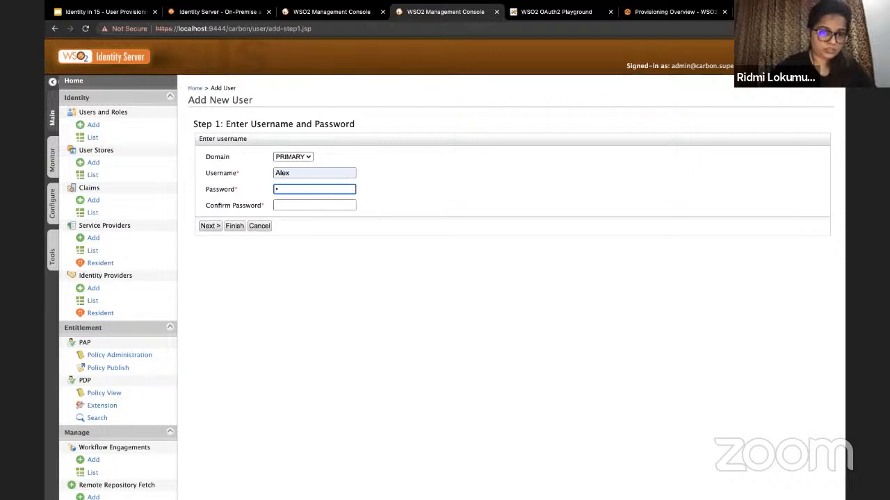
{"action": "type", "text": "alex1234"}
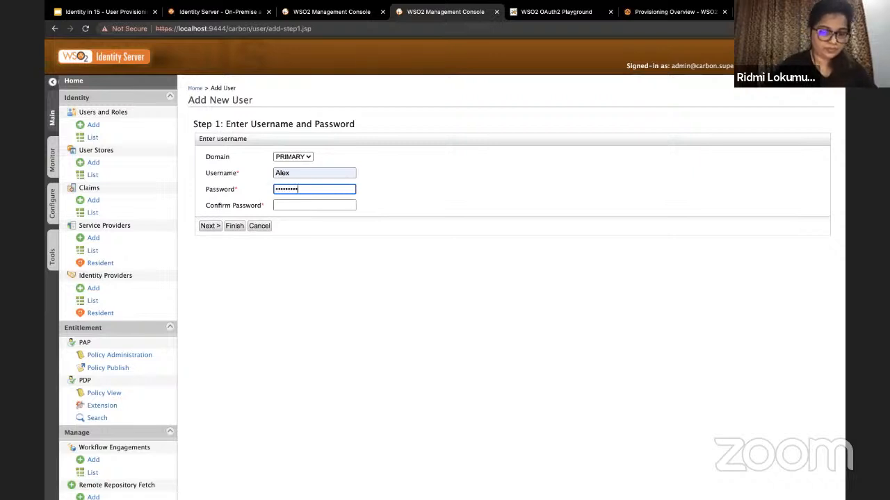
{"action": "left_click", "coordinate": [314, 205]}
{"action": "type", "text": "alex123456"}
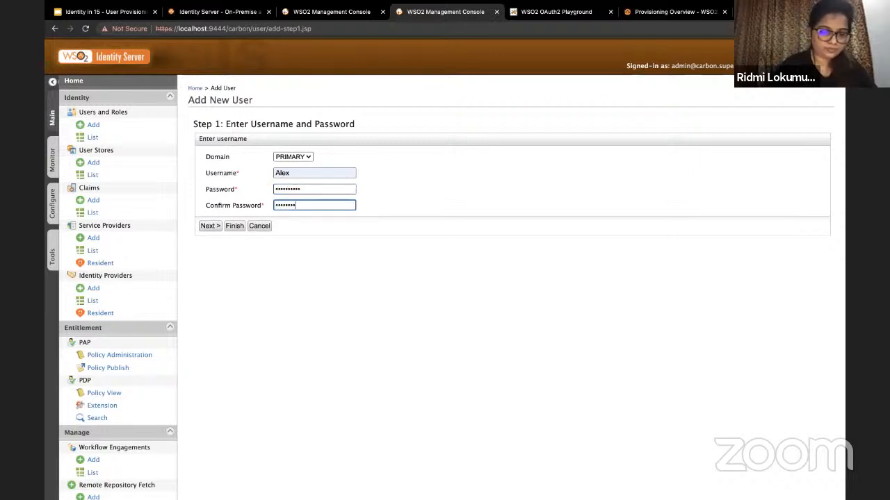
{"action": "left_click", "coordinate": [236, 226]}
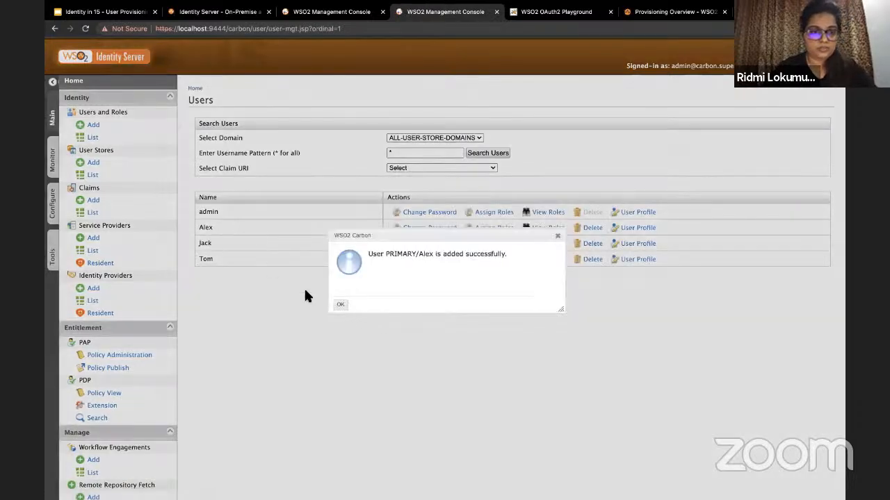
{"action": "left_click", "coordinate": [340, 306]}
{"action": "double_click", "coordinate": [205, 227]}
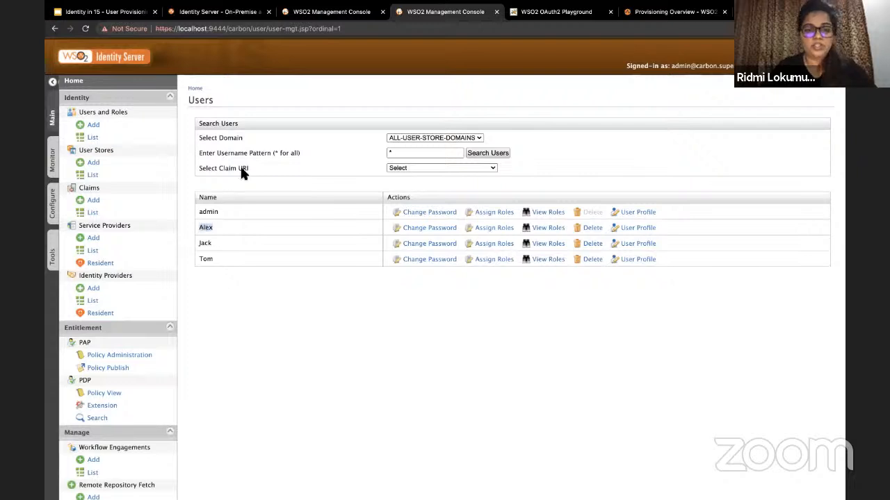
{"action": "left_click", "coordinate": [550, 14]}
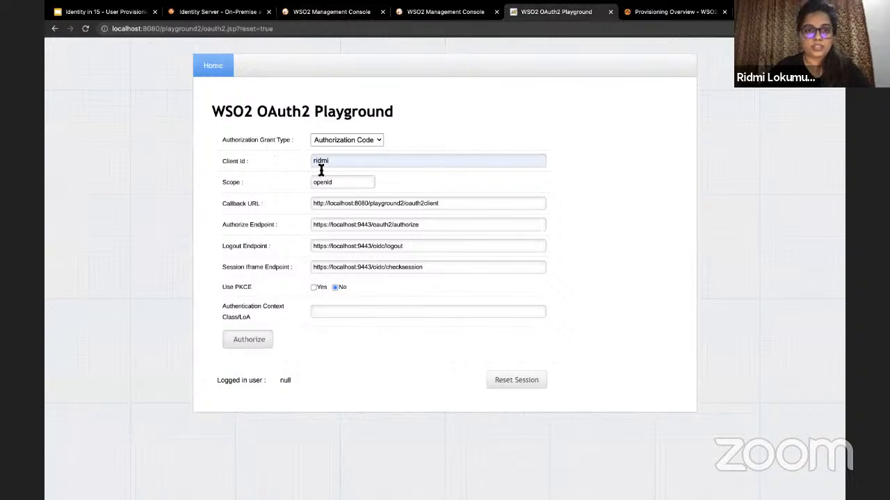
Step: Sign into the 9443 console and copy the playground service provider's OAuth Client Key
{"action": "left_click", "coordinate": [331, 13]}
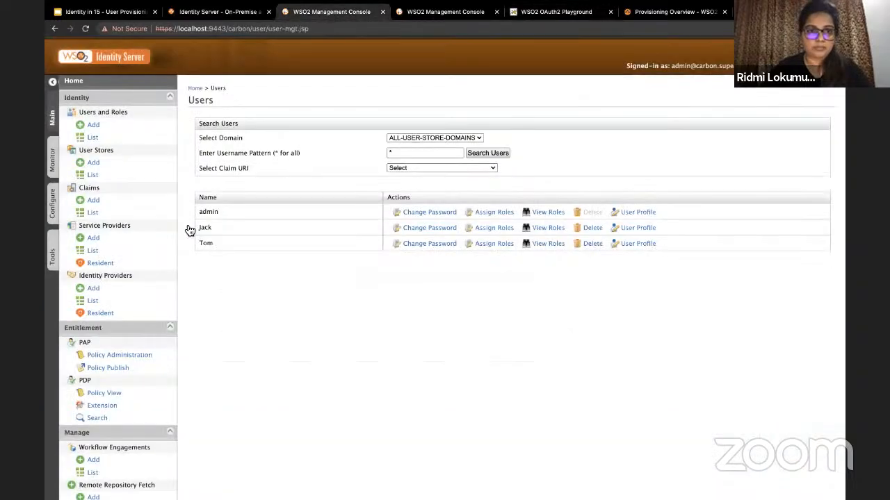
{"action": "left_click", "coordinate": [120, 259]}
{"action": "type", "text": "admin"}
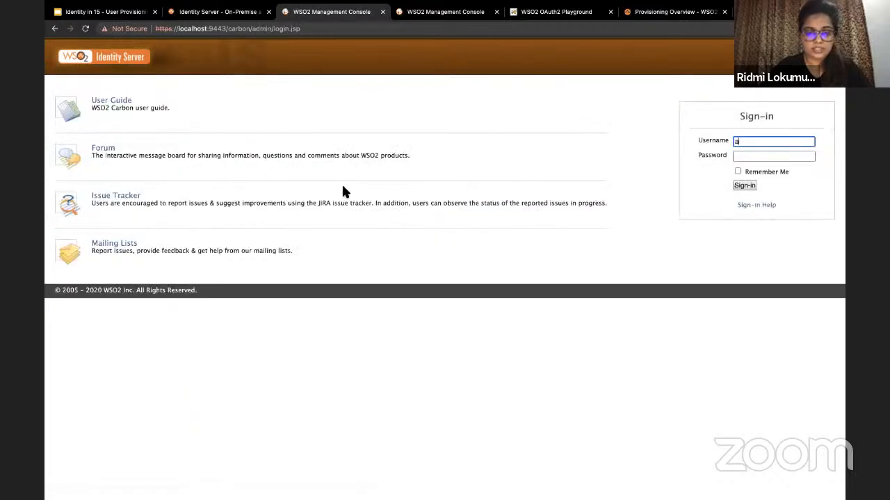
{"action": "key", "text": "Tab"}
{"action": "type", "text": "adm"}
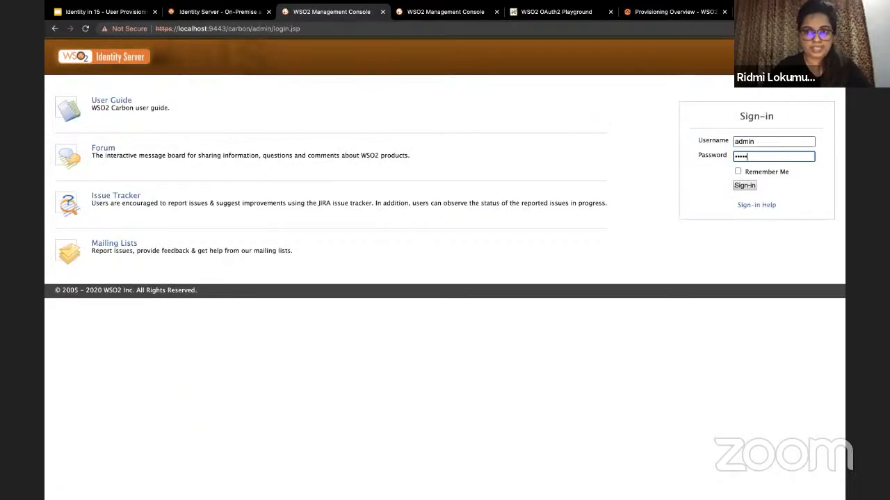
{"action": "key", "text": "Return"}
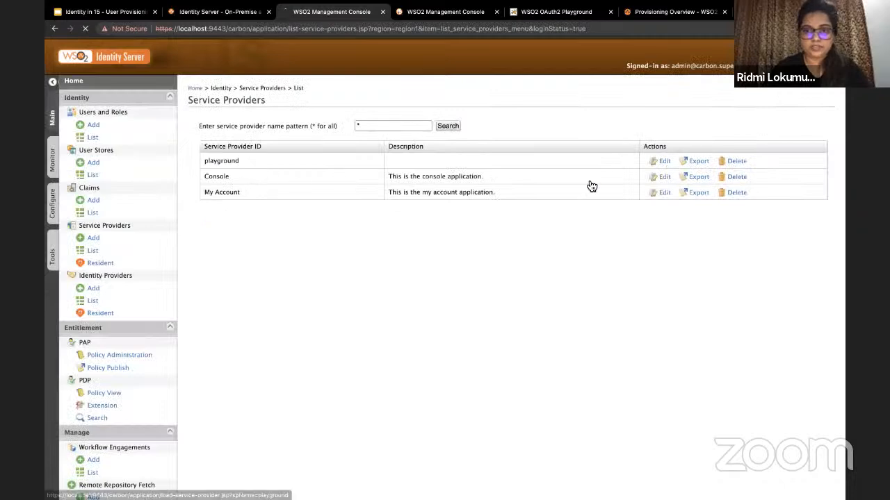
{"action": "scroll", "coordinate": [318, 222], "scroll_direction": "down", "scroll_amount": 5}
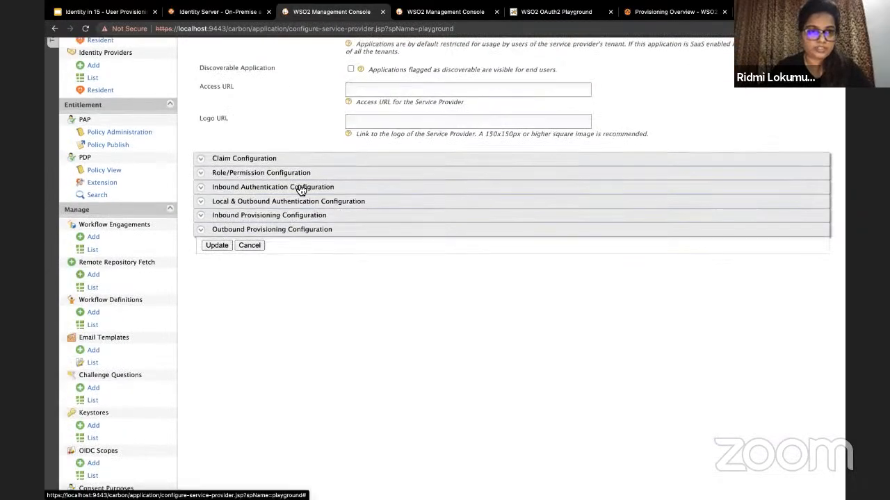
{"action": "left_click", "coordinate": [300, 187]}
{"action": "left_click", "coordinate": [280, 221]}
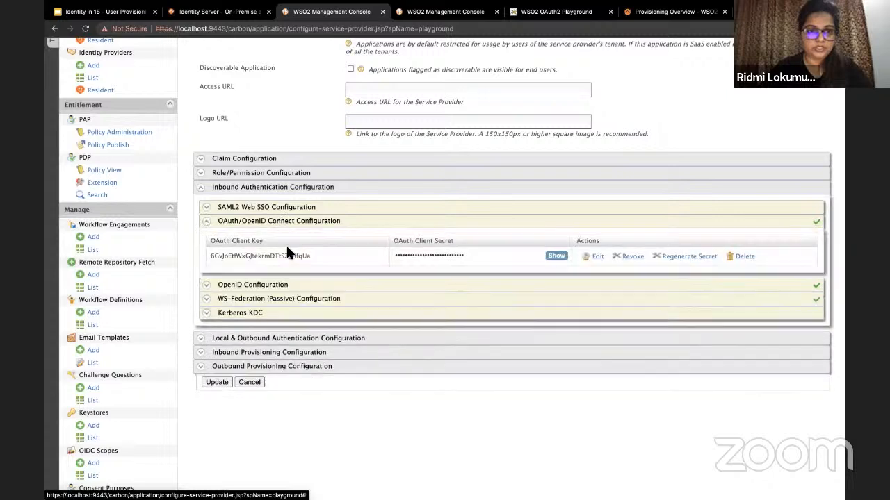
{"action": "double_click", "coordinate": [254, 256]}
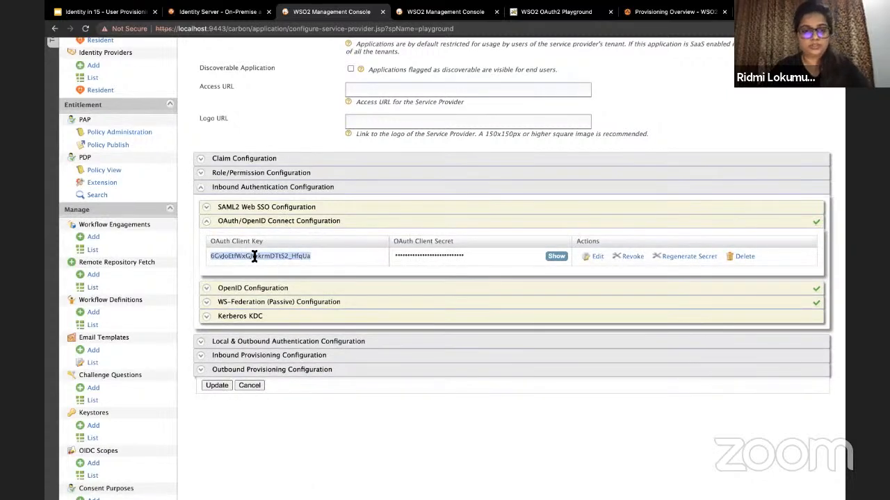
Step: Paste the client key as the playground's Client Id and send the authorization request
{"action": "left_click", "coordinate": [552, 12]}
{"action": "left_click", "coordinate": [335, 161]}
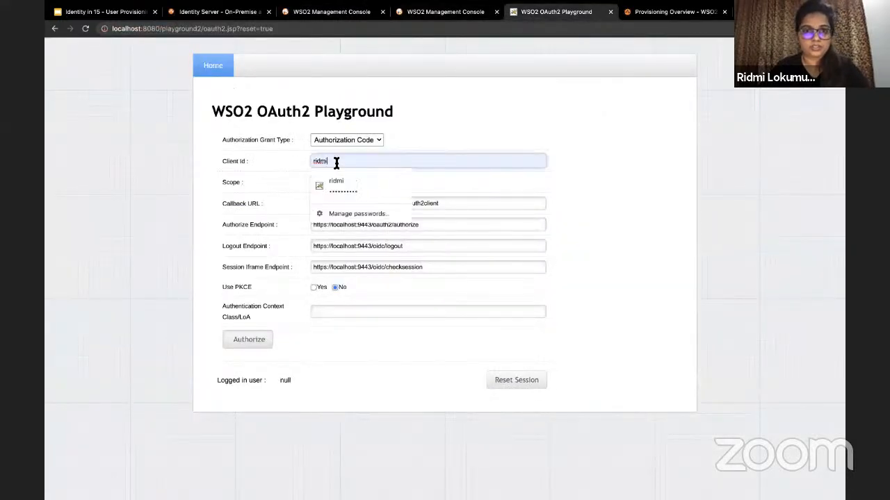
{"action": "key", "text": "ctrl+a"}
{"action": "type", "text": "8GvJoEtfWxGJIekmDTIS2_HfqUa"}
{"action": "left_click", "coordinate": [251, 344]}
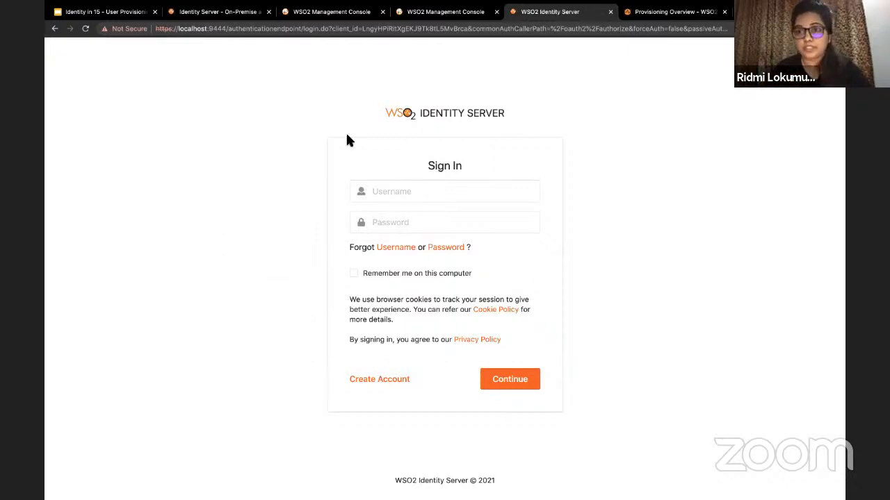
Step: Sign in on the Identity Server page with the new user's username and password
{"action": "left_click", "coordinate": [378, 192]}
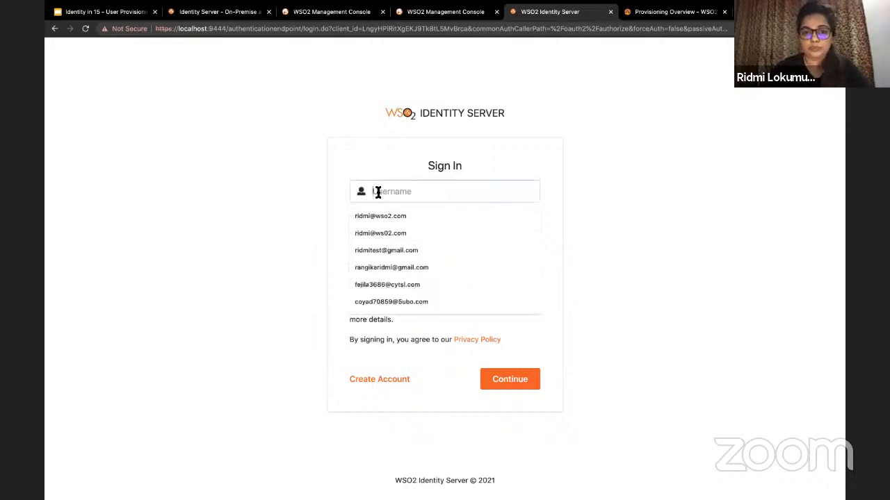
{"action": "type", "text": "Alex"}
{"action": "left_click", "coordinate": [381, 229]}
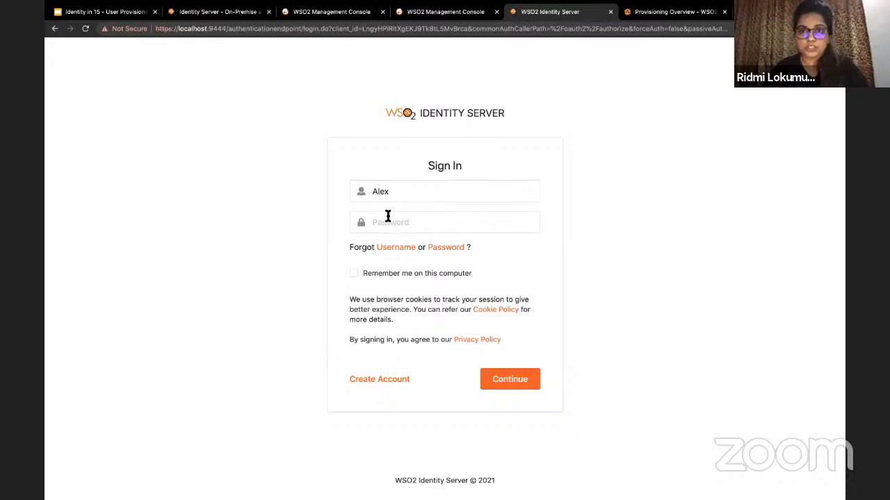
{"action": "left_click", "coordinate": [388, 216]}
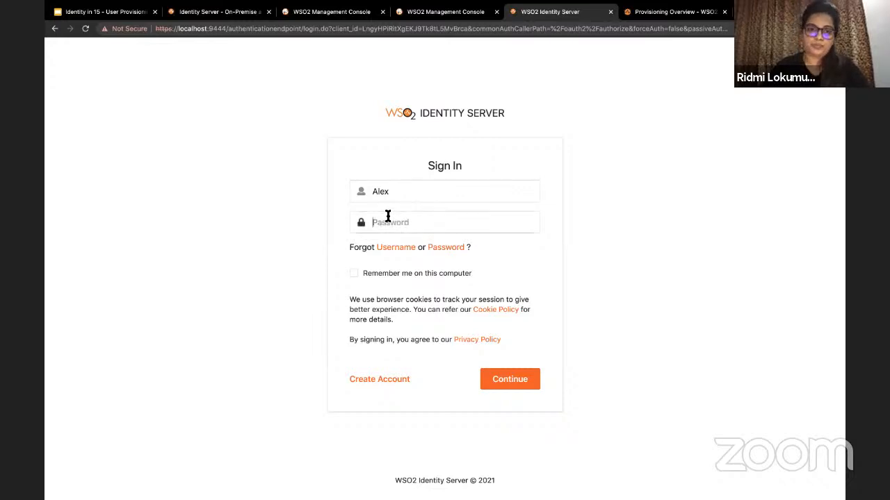
{"action": "type", "text": "password12"}
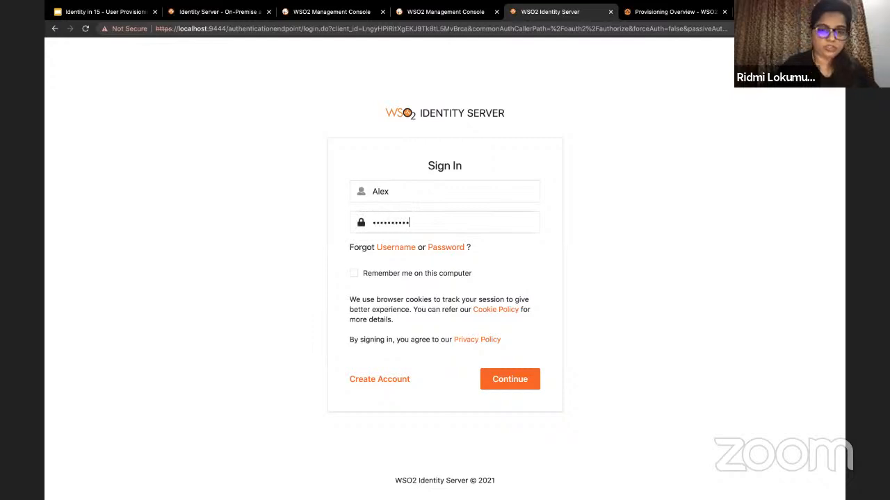
{"action": "key", "text": "Return"}
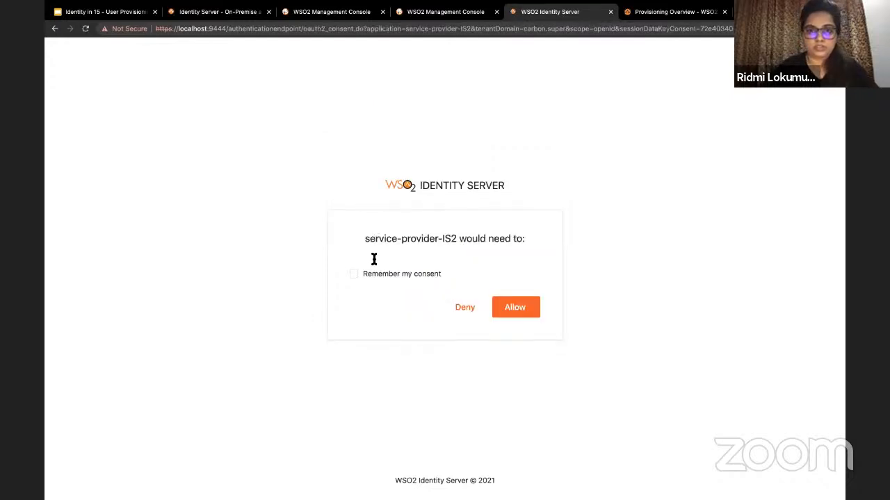
Step: Remember consent and allow access for service-provider-IS2 and then the playground
{"action": "left_click", "coordinate": [353, 274]}
{"action": "left_click", "coordinate": [516, 308]}
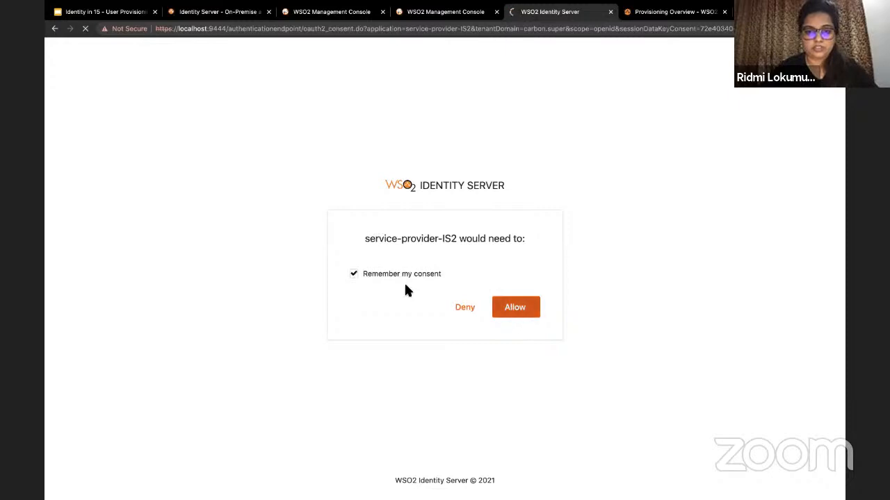
{"action": "left_click", "coordinate": [353, 274]}
{"action": "left_click", "coordinate": [512, 307]}
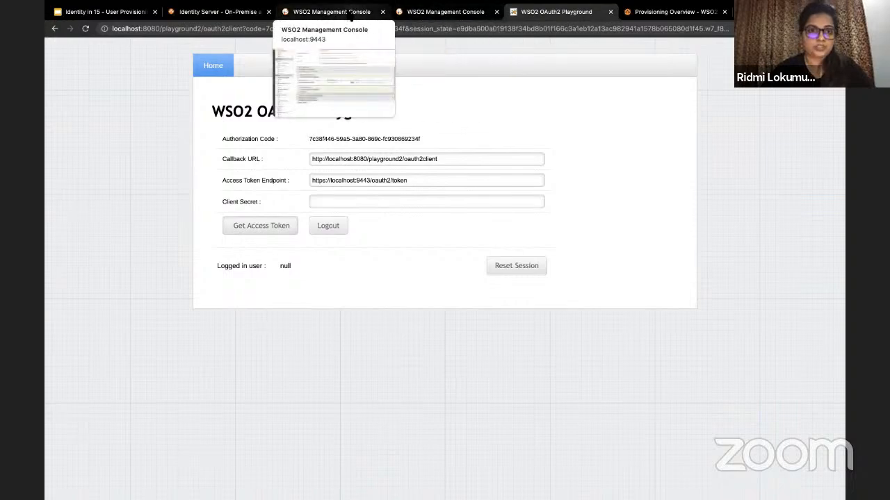
Step: Open the 9443 console's Users list and select the newly provisioned user's row
{"action": "left_click", "coordinate": [349, 11]}
{"action": "scroll", "coordinate": [122, 148], "scroll_direction": "up", "scroll_amount": 4}
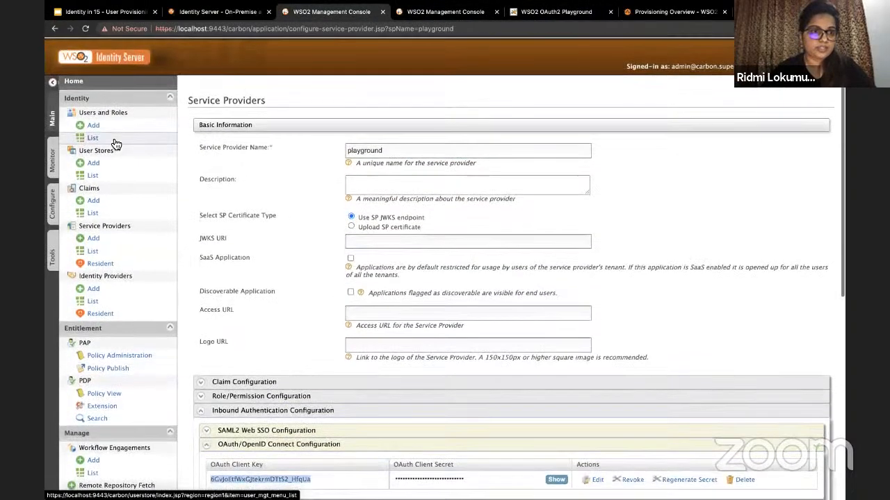
{"action": "left_click", "coordinate": [97, 142]}
{"action": "left_click", "coordinate": [224, 129]}
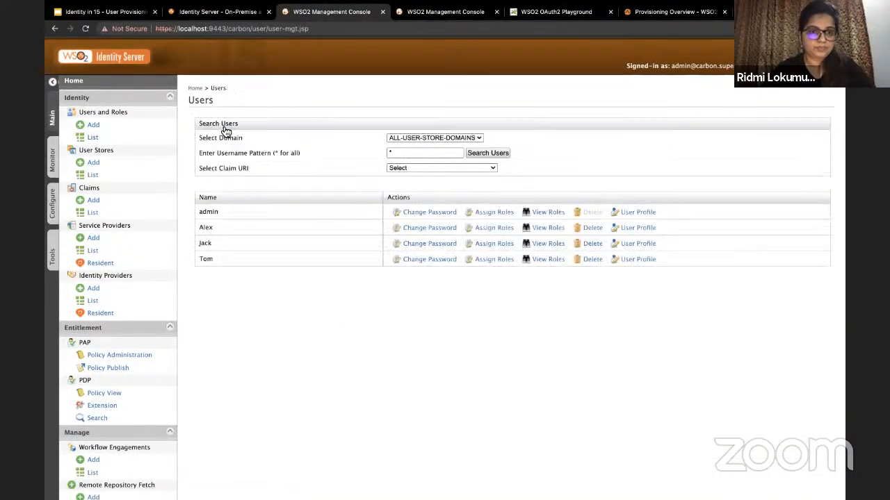
{"action": "double_click", "coordinate": [206, 228]}
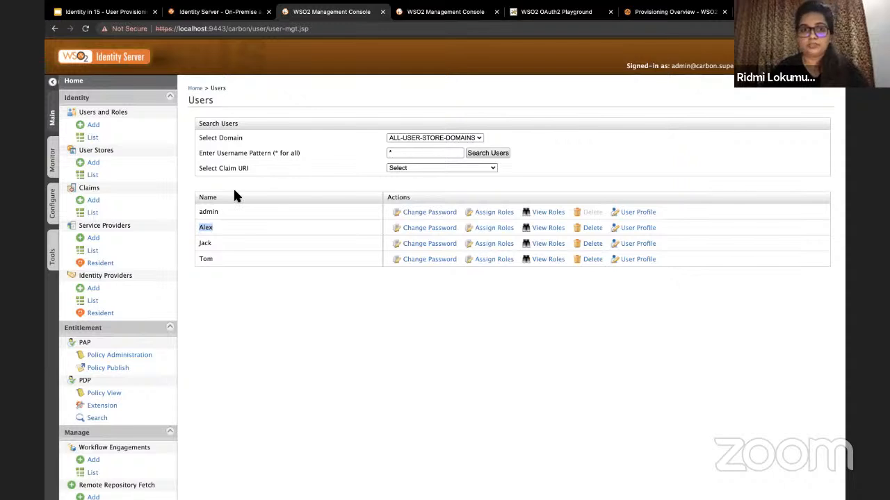
{"action": "left_click", "coordinate": [137, 15]}
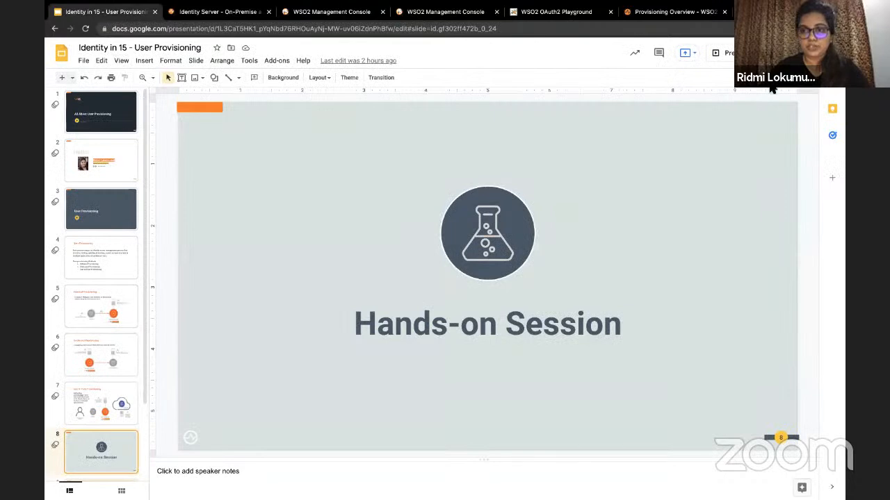
Step: Start the full-screen slideshow and advance to the Question Time! slide
{"action": "left_click", "coordinate": [723, 55]}
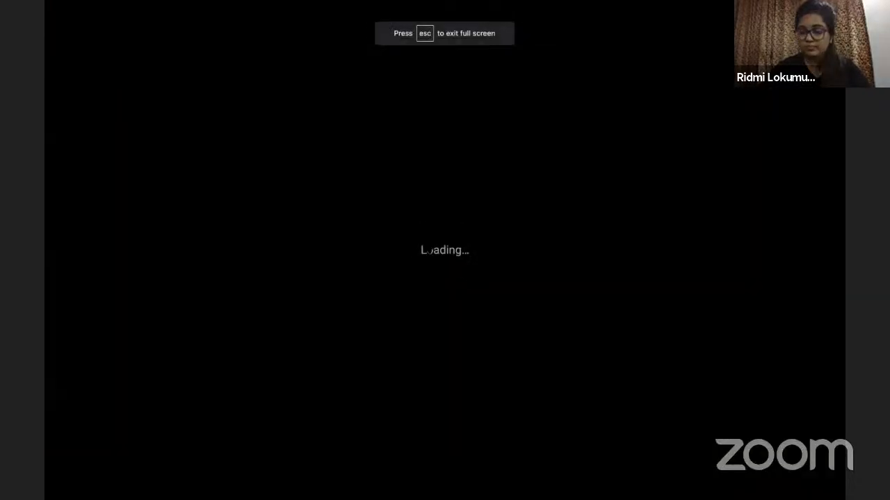
{"action": "key", "text": "Right"}
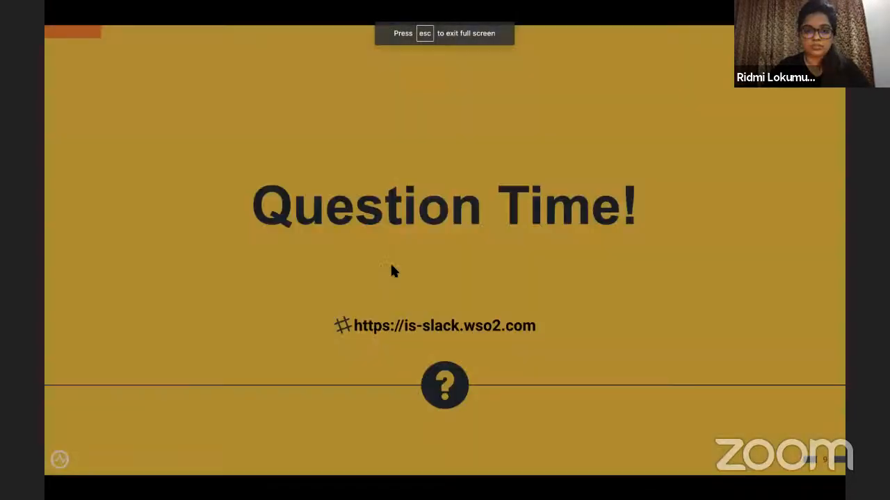